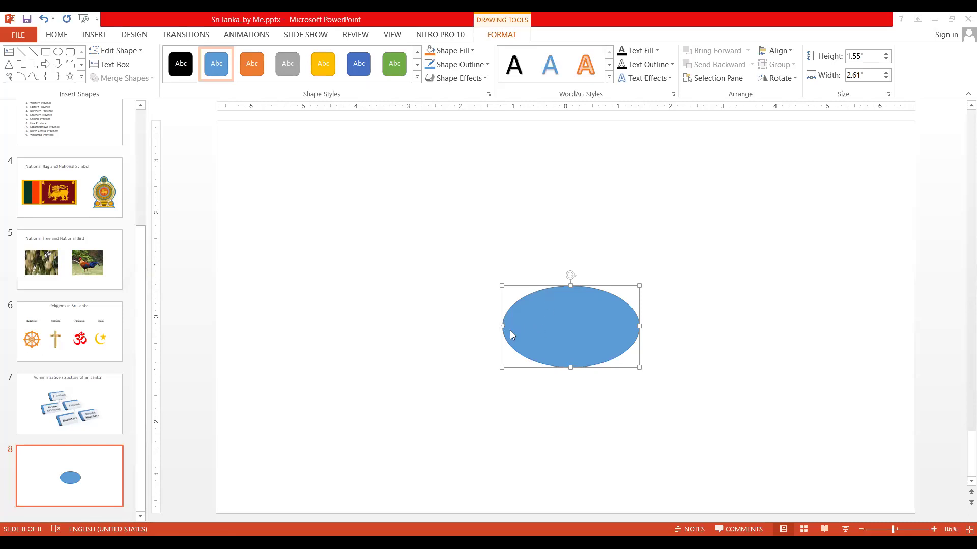
Step: Reposition the blue ellipse on slide 8 and bring up its shortcut menu
drag(584, 313, 559, 318)
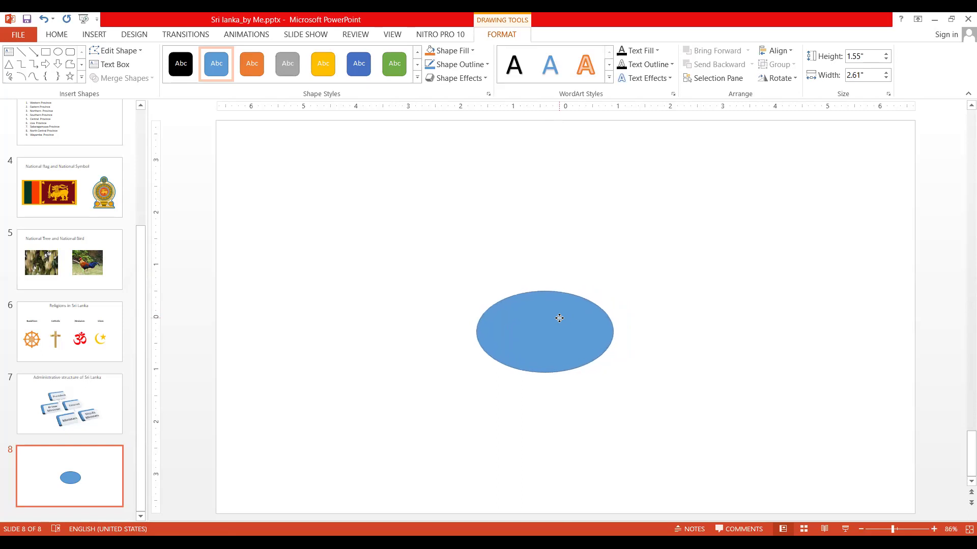
click(107, 399)
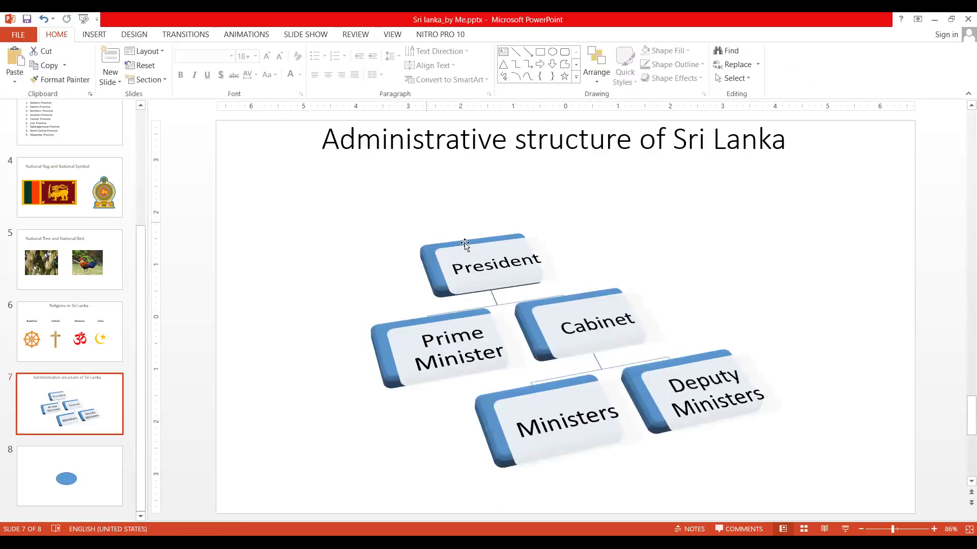
key(Down)
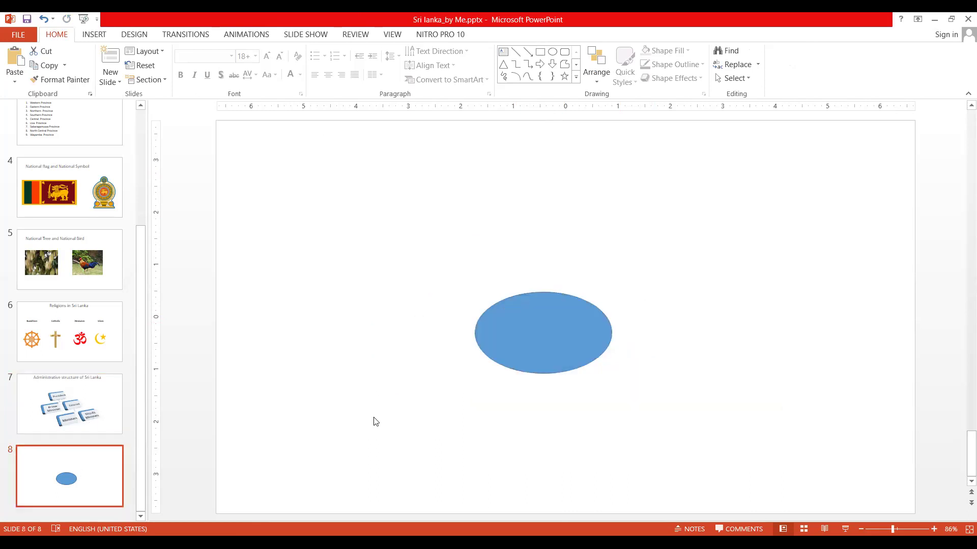
click(529, 332)
right_click(529, 332)
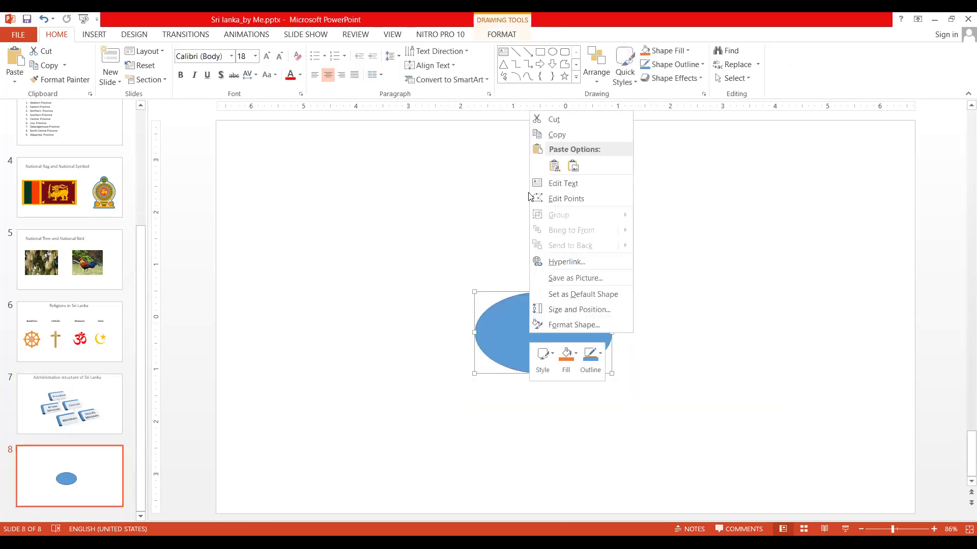
click(514, 344)
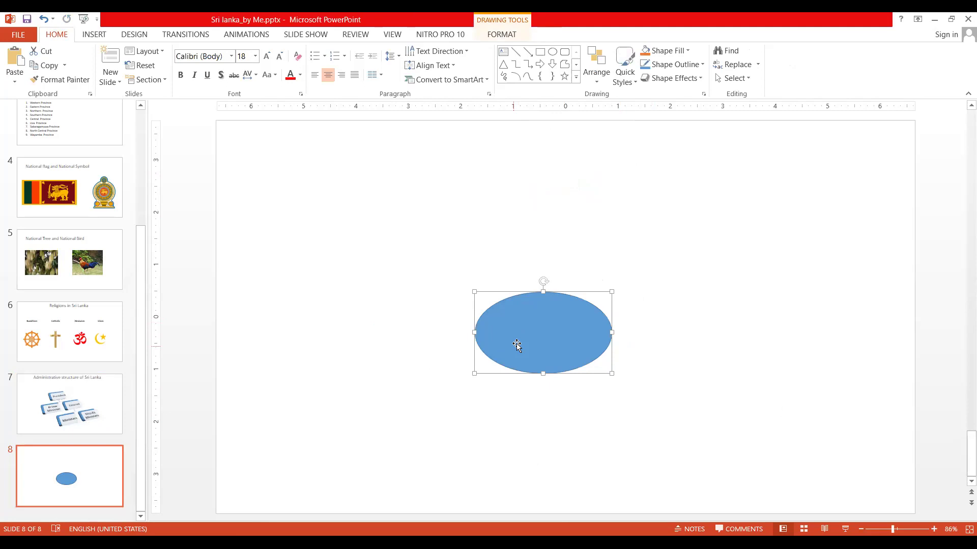
click(92, 35)
drag(544, 320, 552, 325)
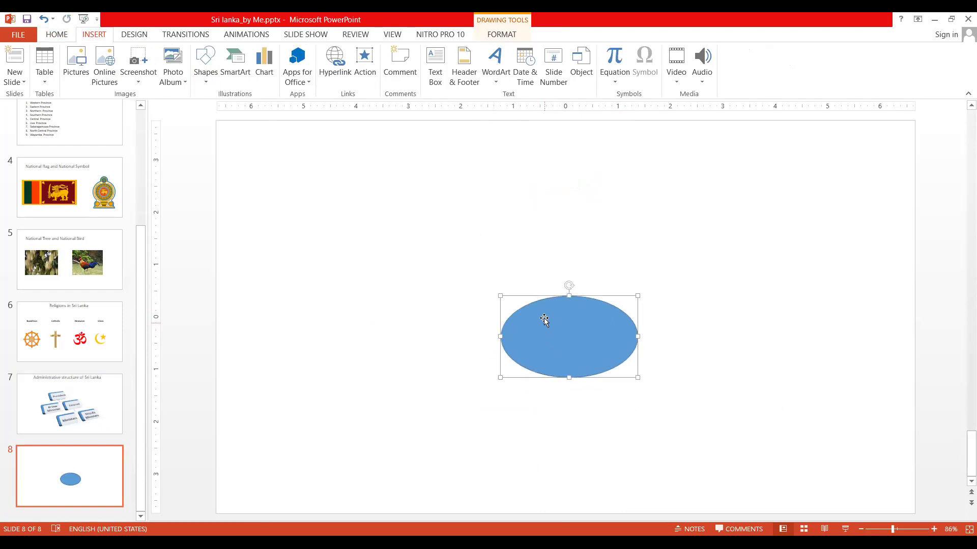
right_click(580, 312)
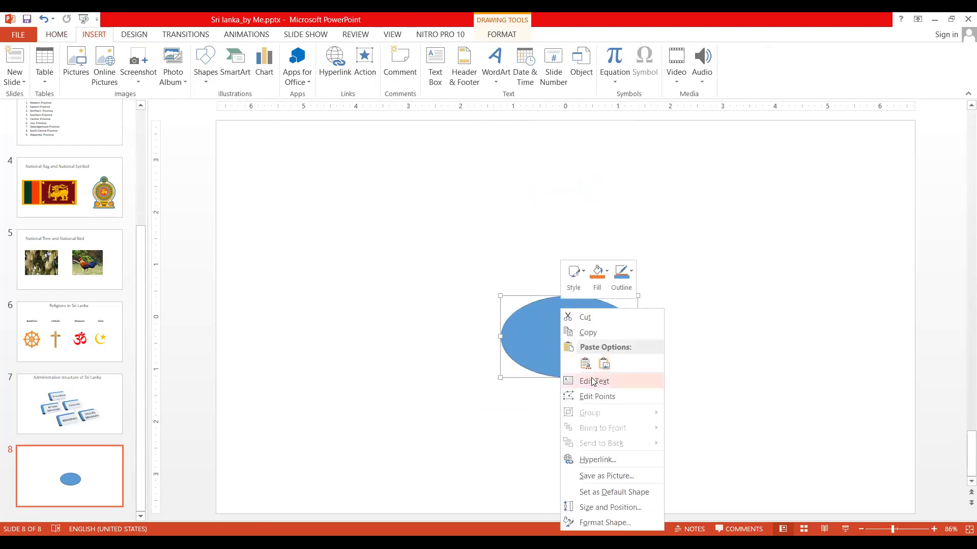
click(511, 338)
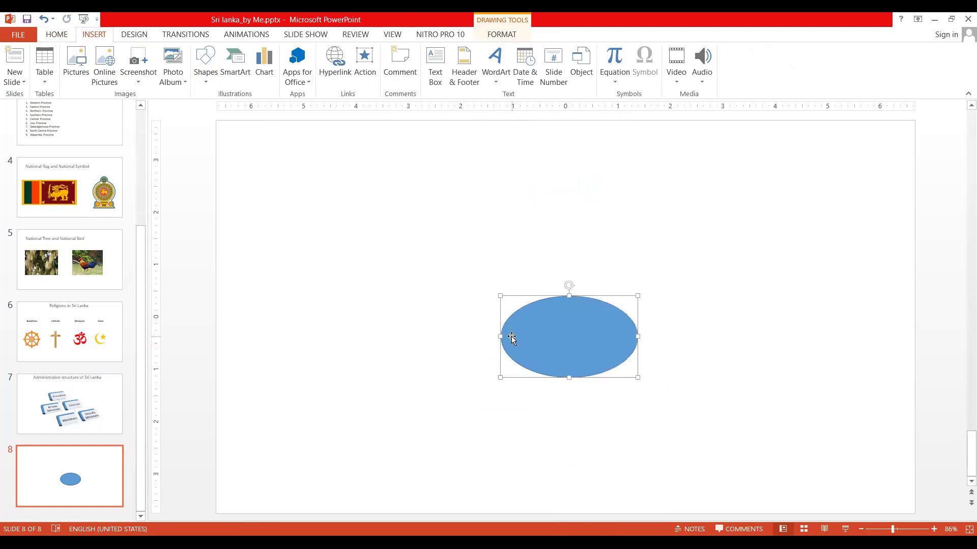
right_click(553, 308)
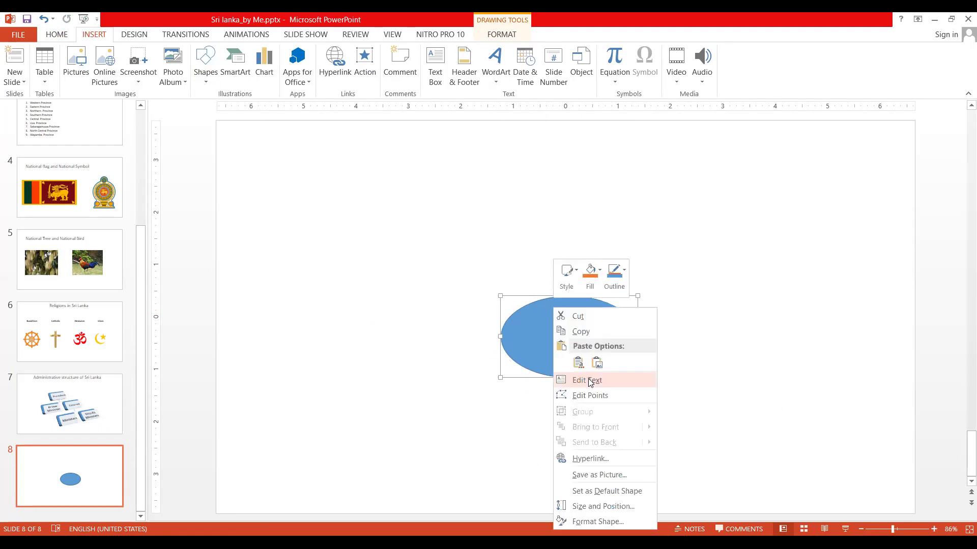
Step: Type 'Races' inside the blue ellipse and select the word
click(589, 382)
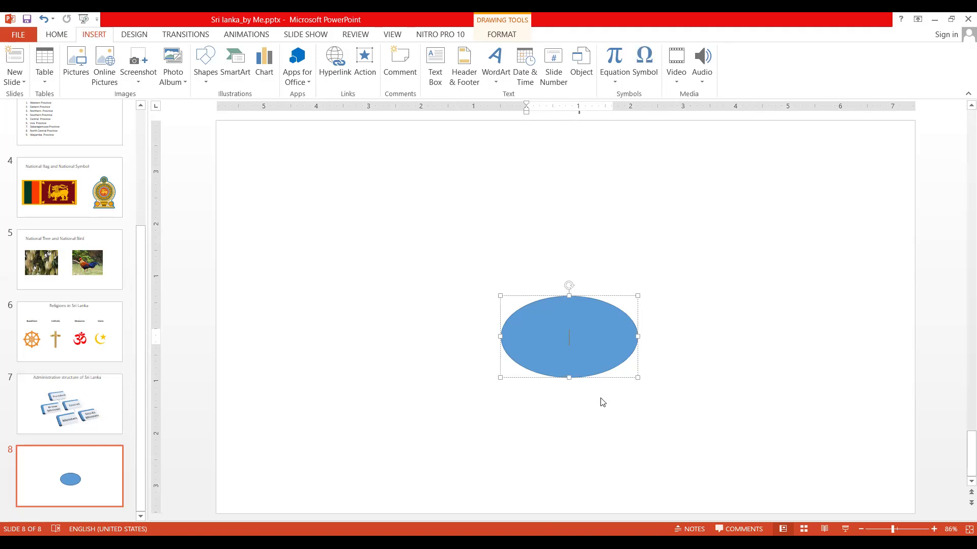
text(Races)
double_click(573, 339)
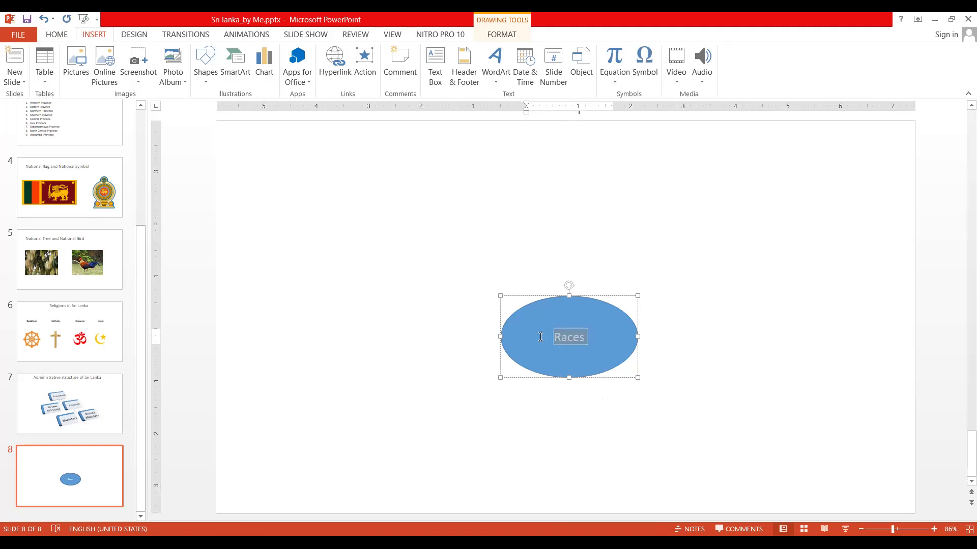
Step: Enlarge the Races text to 36 pt with Increase Font Size
click(57, 35)
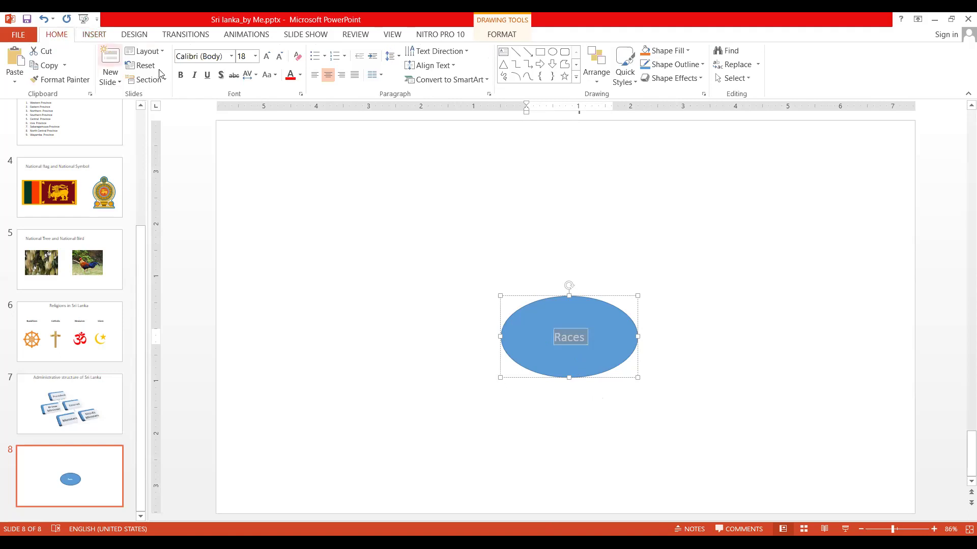
click(267, 56)
click(267, 56)
click(267, 56)
click(266, 56)
click(266, 56)
click(433, 356)
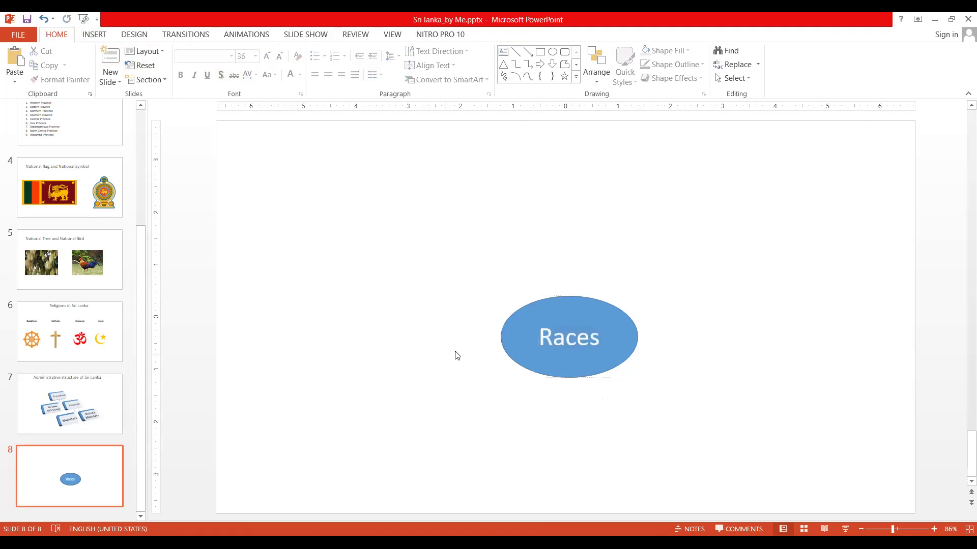
click(519, 334)
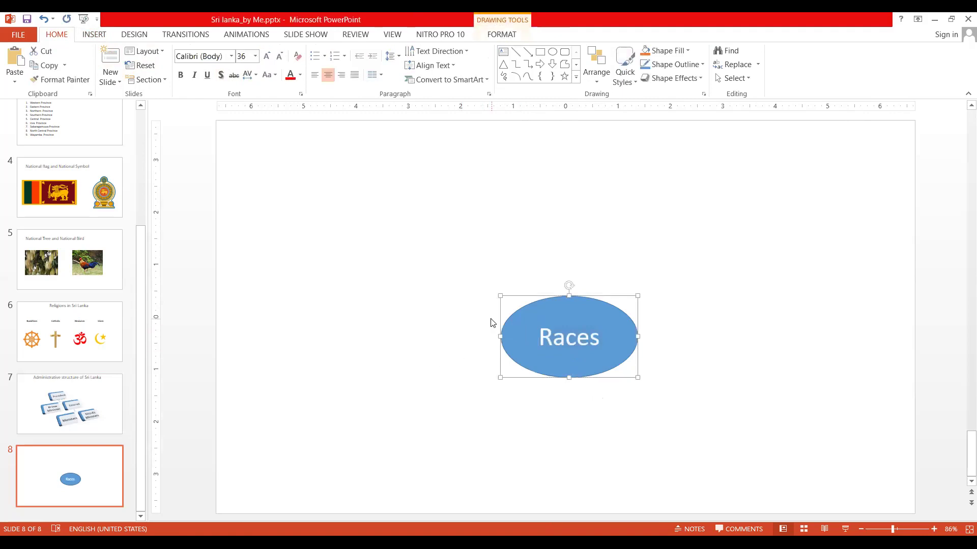
Step: Draw a rounded rectangle at the slide's top left and type 'Sinhalese' in it
click(96, 35)
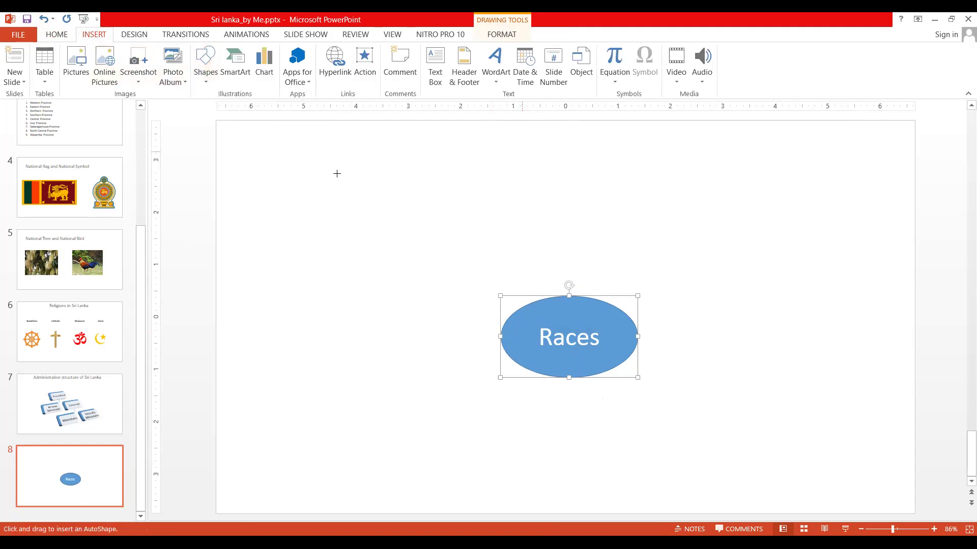
drag(241, 150, 361, 217)
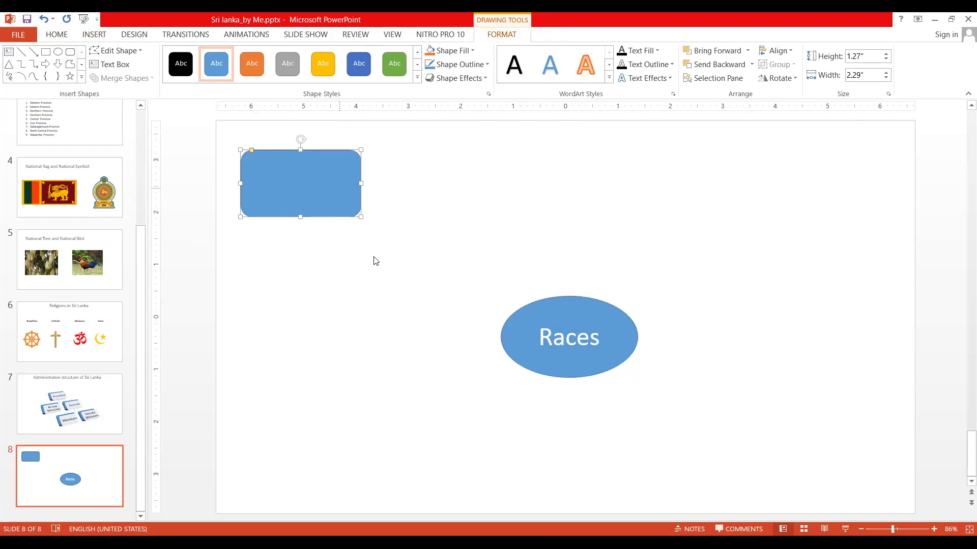
right_click(340, 189)
click(366, 261)
text(Sinhalese)
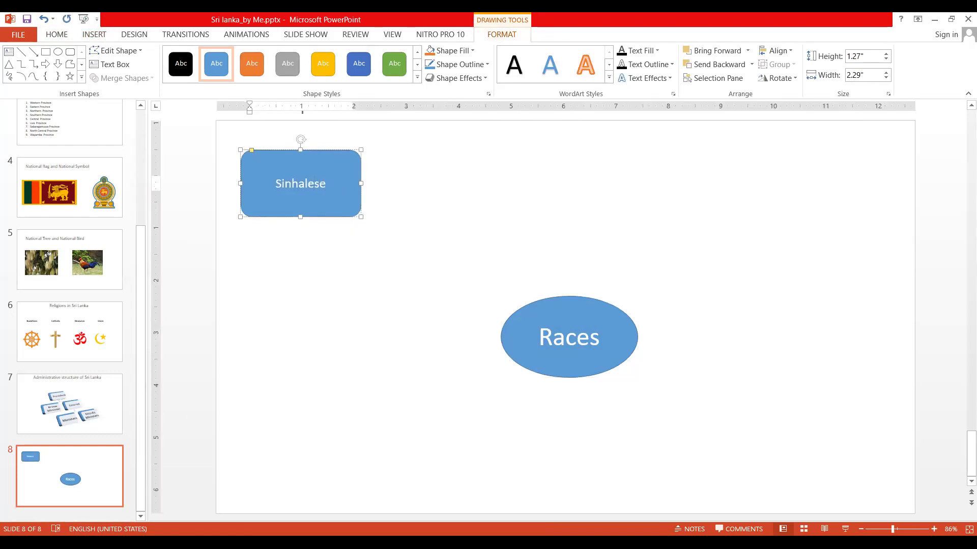
Step: Enlarge the Sinhalese text to 28 pt
double_click(309, 213)
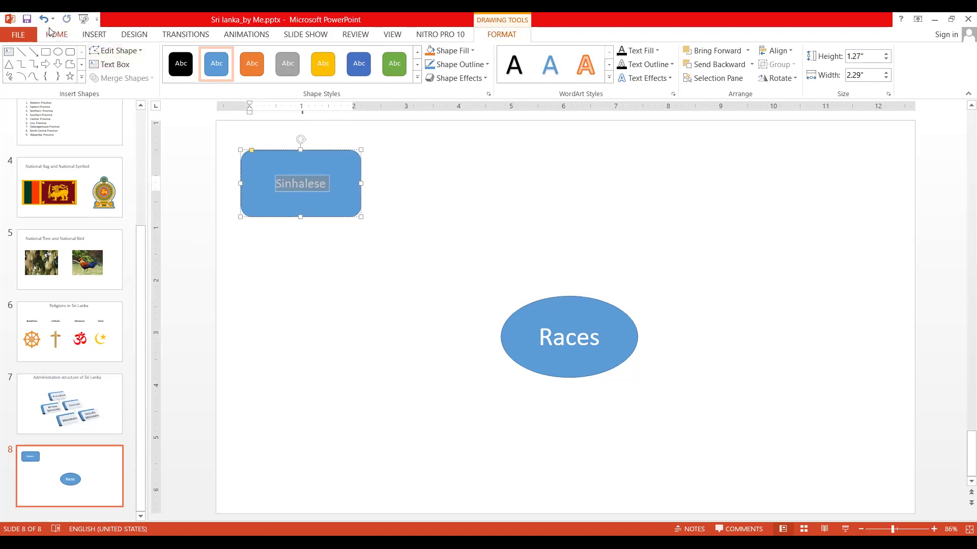
click(53, 33)
click(267, 56)
click(267, 56)
click(267, 56)
click(271, 223)
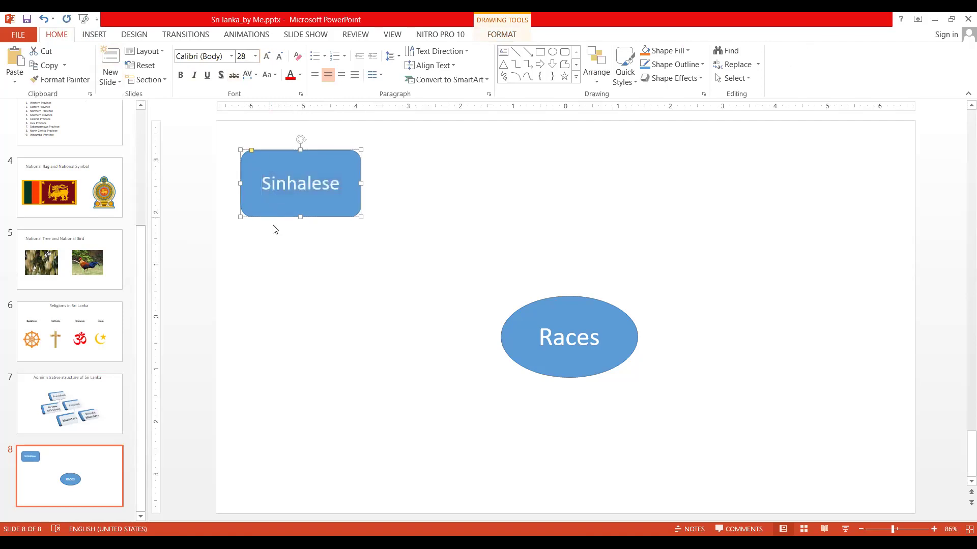
click(272, 217)
Step: Paste a copy of the Sinhalese box at the bottom left and relabel it 'Tamil'
right_click(283, 375)
key(ctrl+v)
drag(299, 223, 296, 479)
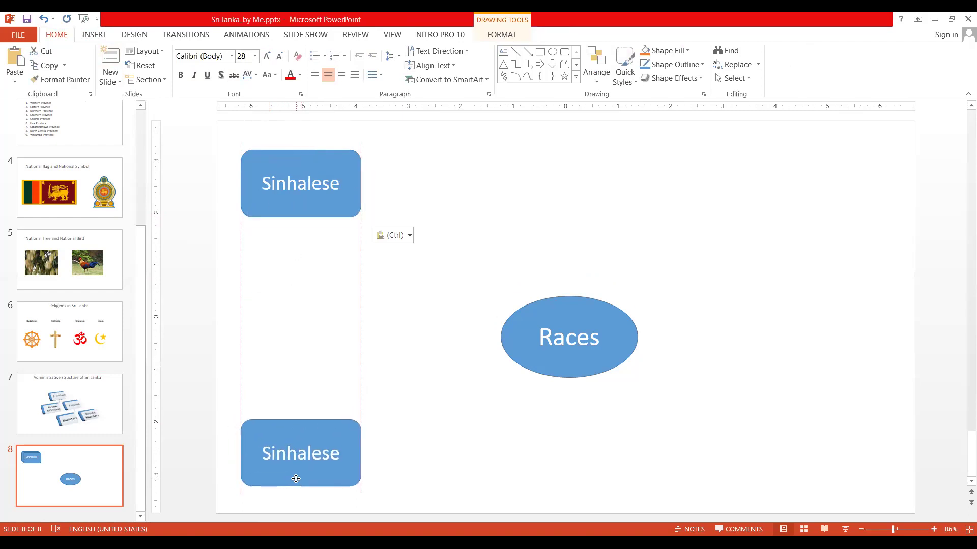
click(298, 454)
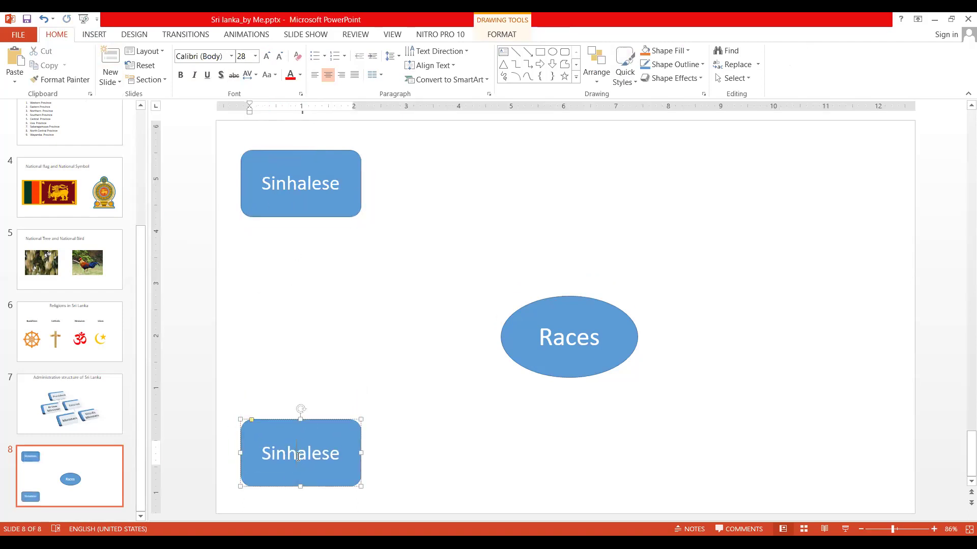
double_click(298, 456)
text(Tamil)
drag(340, 429, 343, 424)
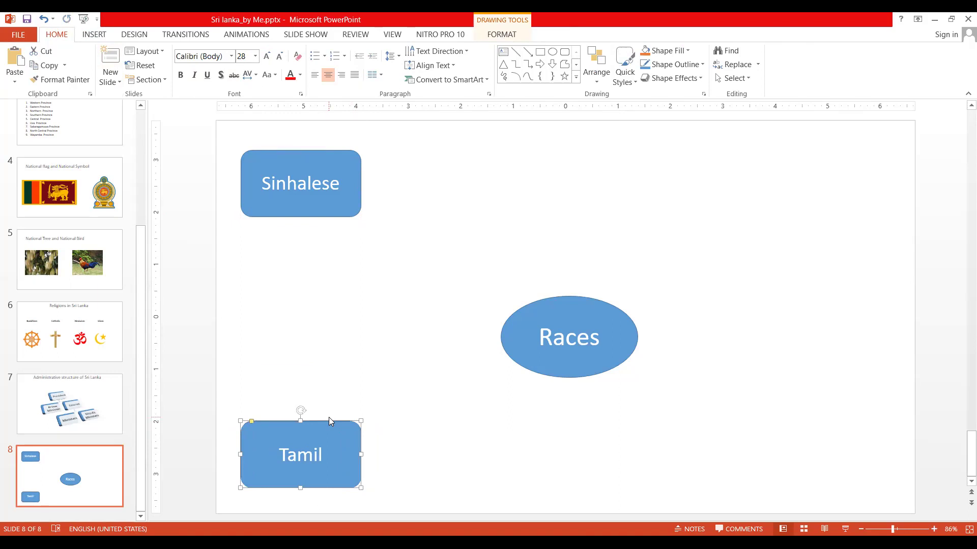
Step: Copy the Tamil box and place the duplicate at the slide's bottom right
right_click(328, 418)
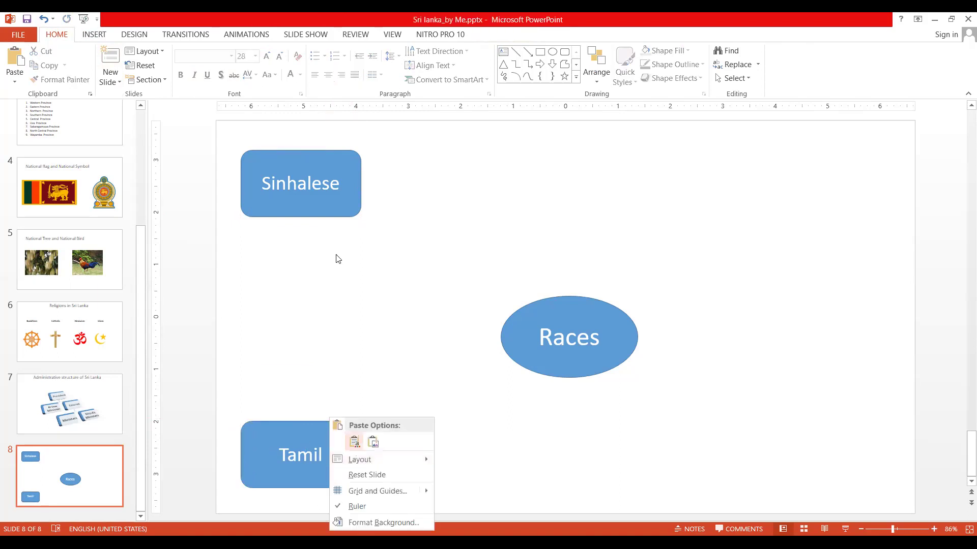
right_click(300, 446)
click(276, 422)
right_click(276, 422)
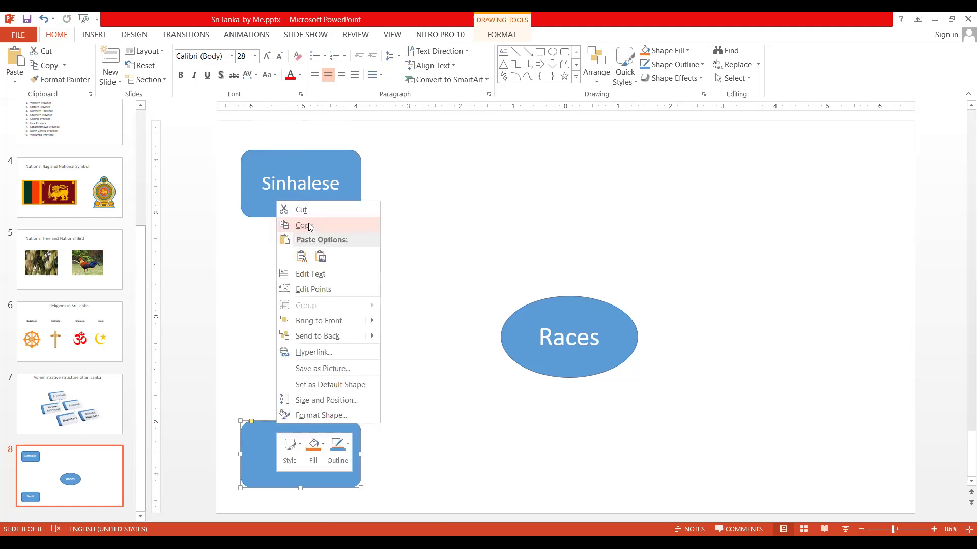
click(310, 227)
right_click(490, 485)
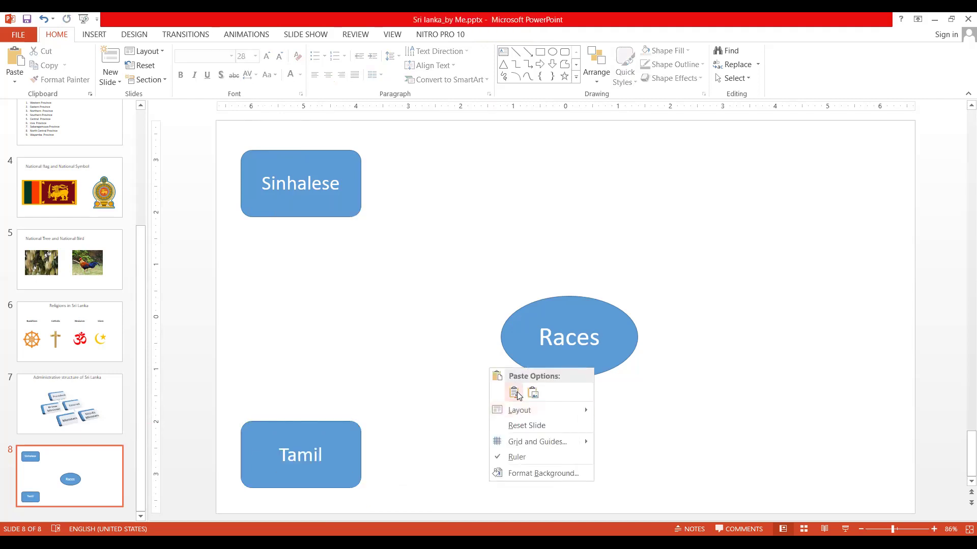
click(518, 396)
mouse_move(338, 440)
mouse_down()
mouse_move(542, 458)
mouse_move(760, 456)
mouse_move(814, 446)
mouse_move(820, 434)
mouse_up()
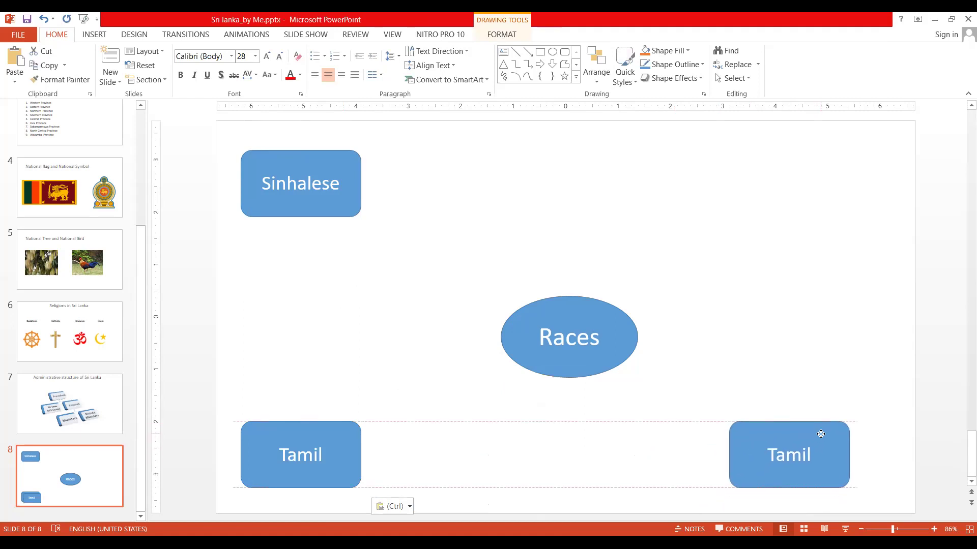
drag(821, 434, 858, 434)
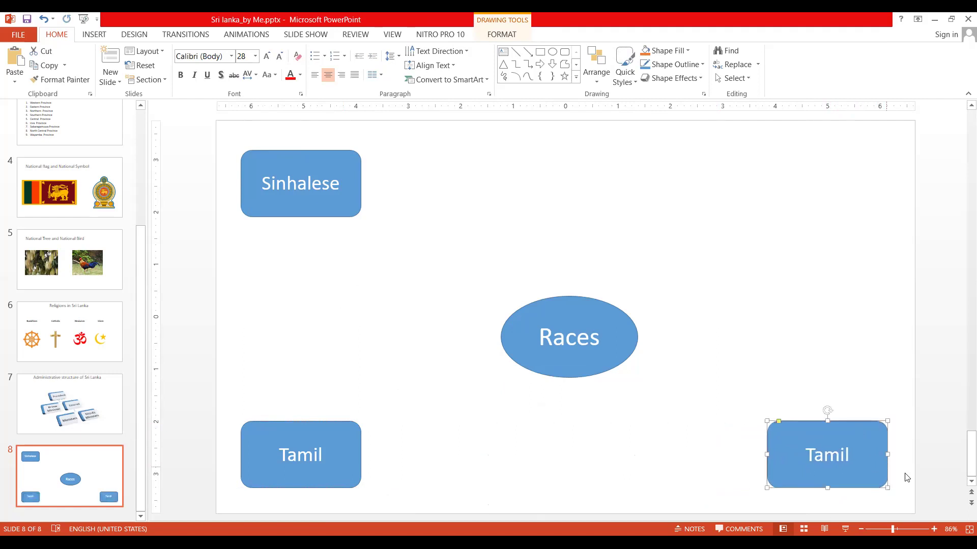
Step: Relabel the bottom-right box from 'Tamil' to 'Muslims'
click(846, 448)
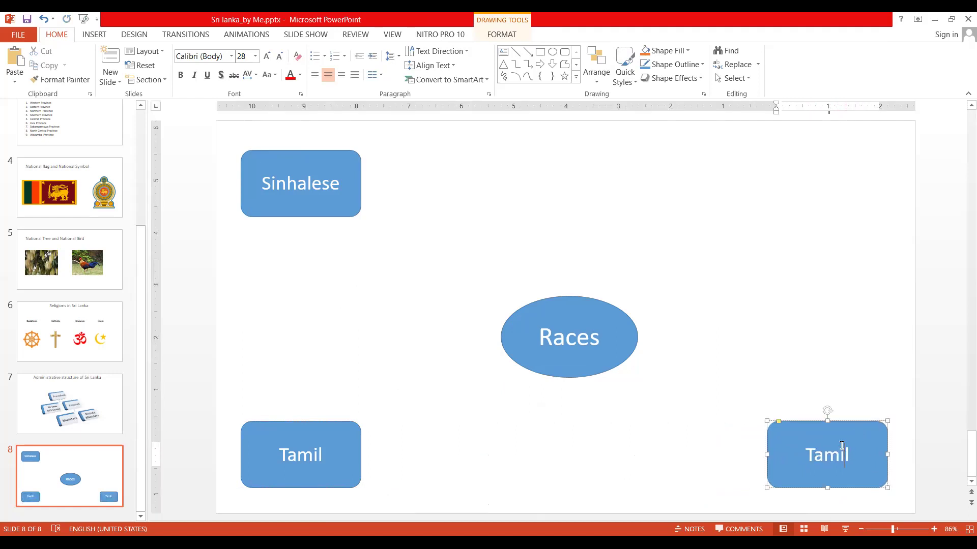
double_click(841, 469)
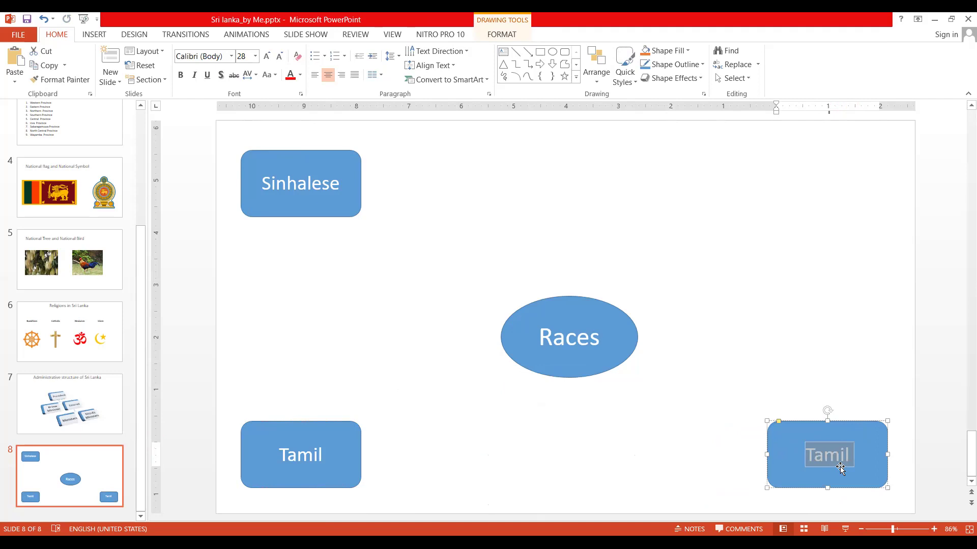
text(Mu)
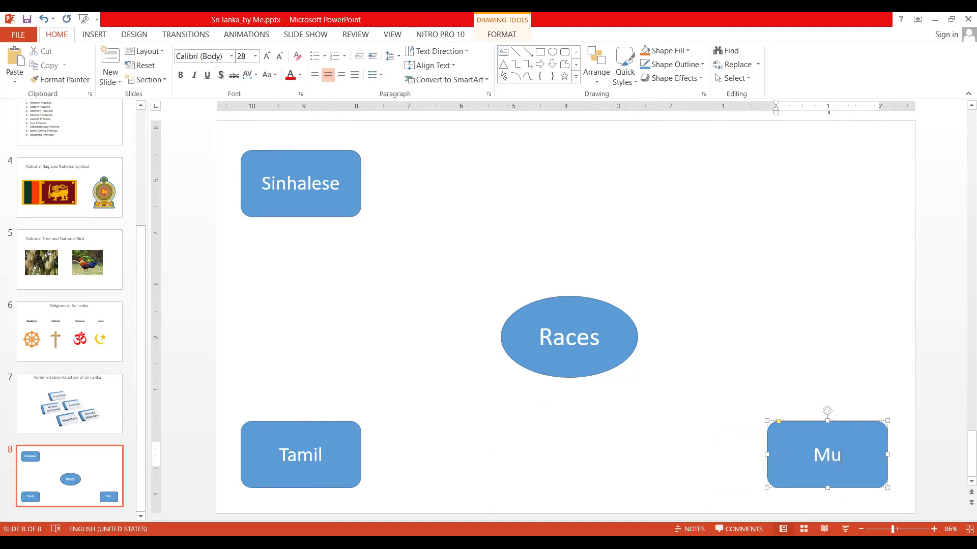
text(l)
key(BackSpace)
text(slims)
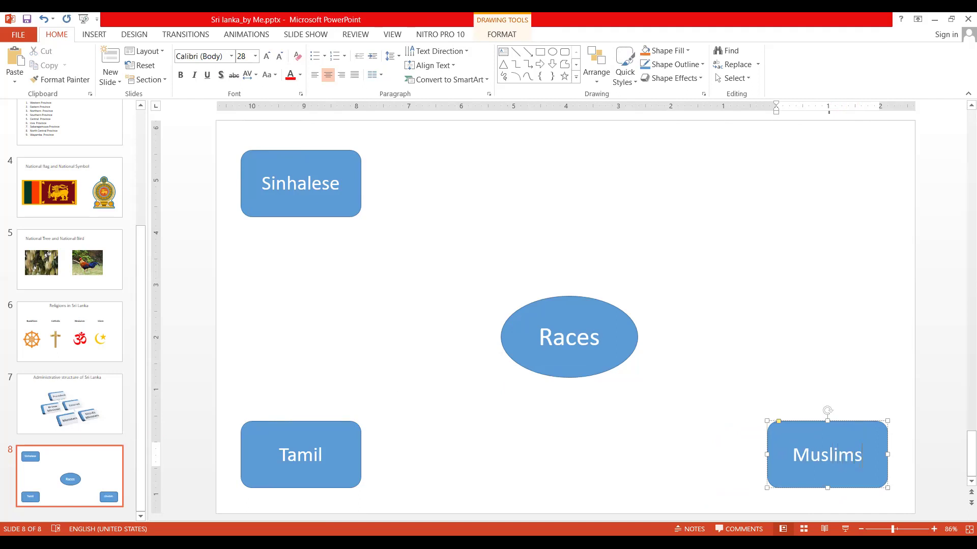
click(805, 424)
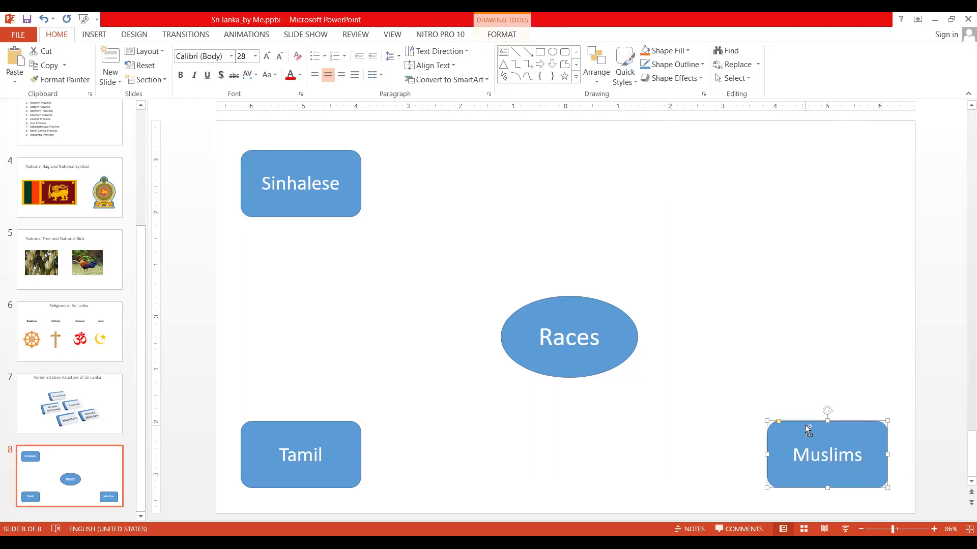
Step: Duplicate the Muslims box to the top right and relabel it 'Burger'
right_click(804, 428)
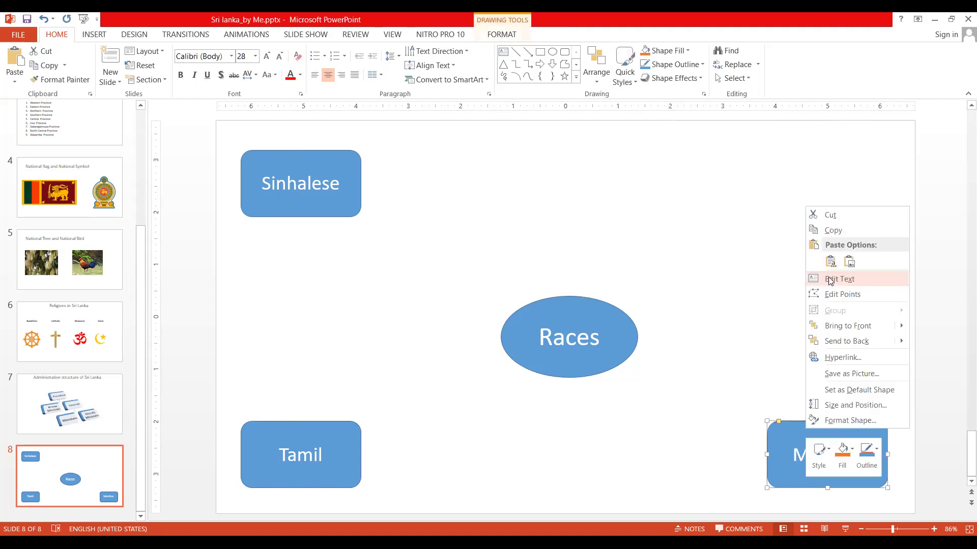
click(833, 232)
right_click(809, 237)
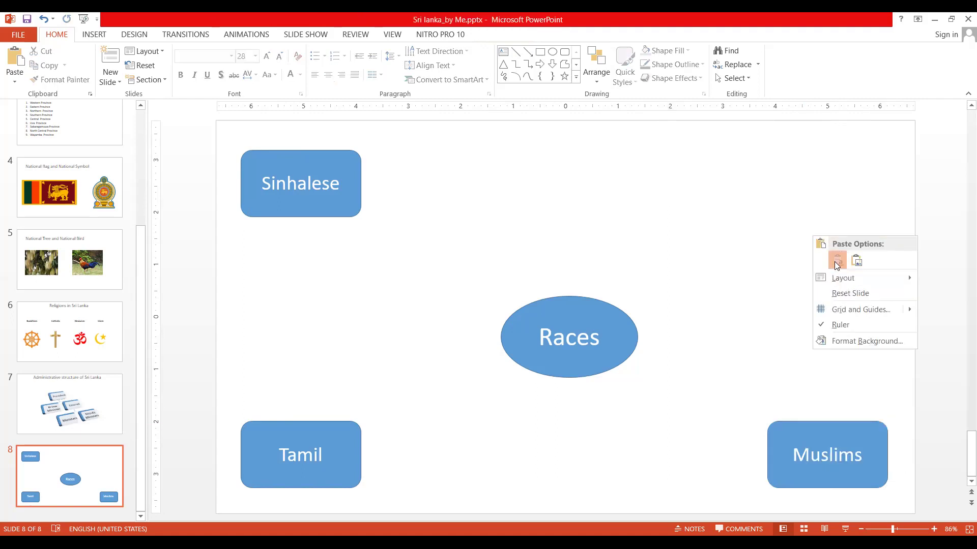
click(838, 264)
mouse_move(811, 444)
mouse_down()
mouse_move(795, 166)
mouse_move(803, 164)
mouse_up()
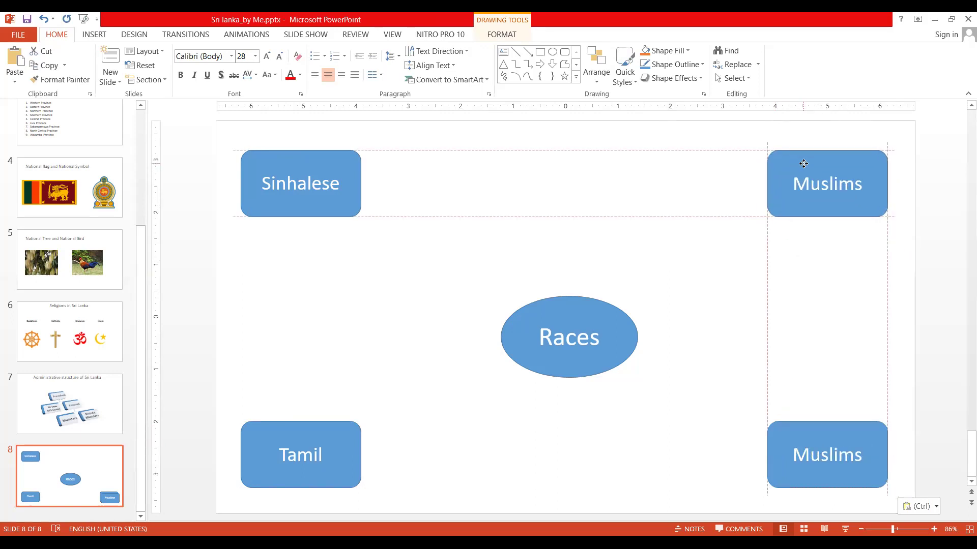
drag(803, 164, 803, 163)
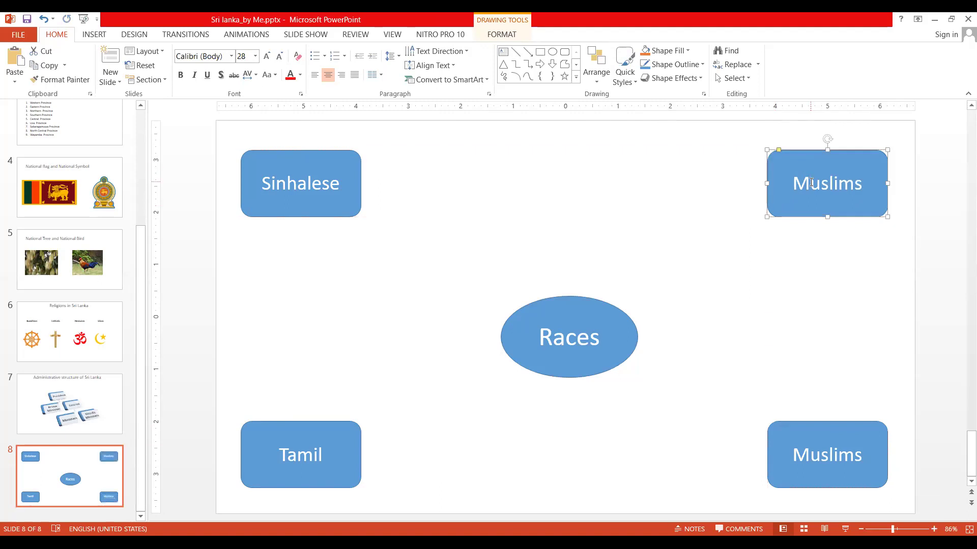
click(811, 183)
double_click(812, 183)
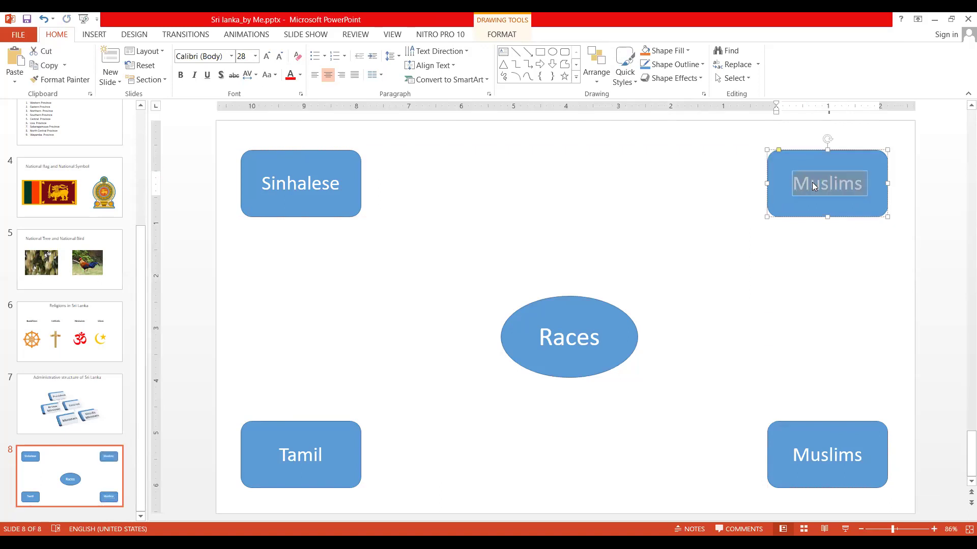
text(Burger)
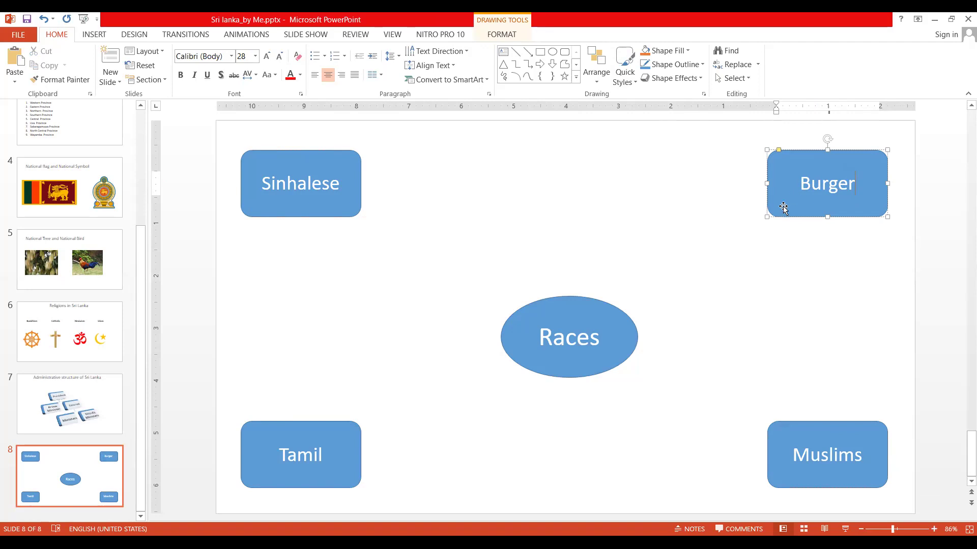
click(567, 434)
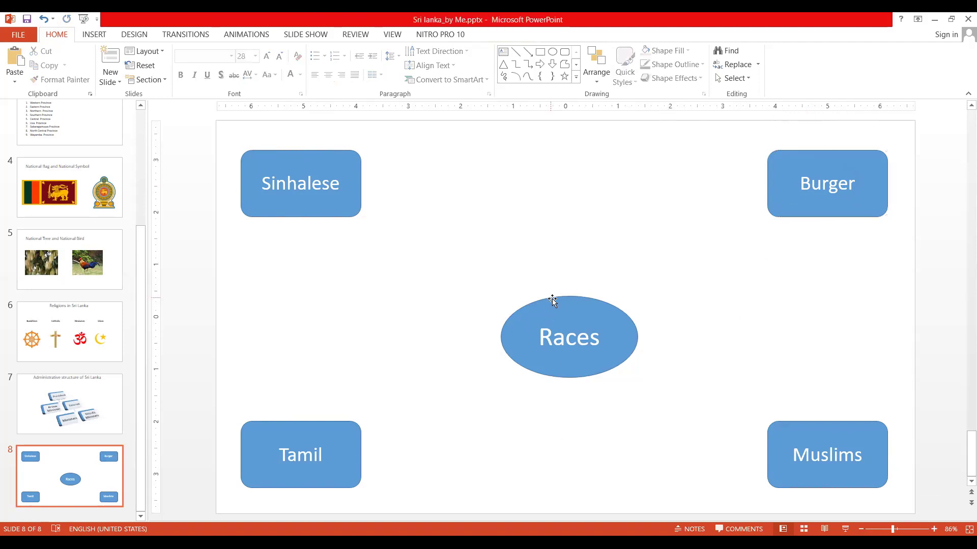
Step: Centre the Races ellipse and draw a rotated left-right arrow between Sinhalese and Races
drag(552, 301, 538, 302)
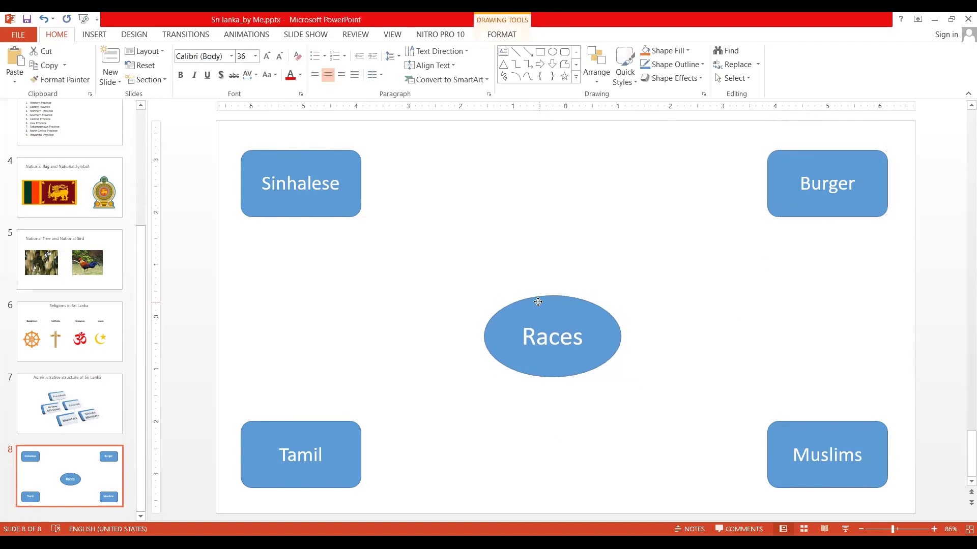
drag(538, 302, 540, 294)
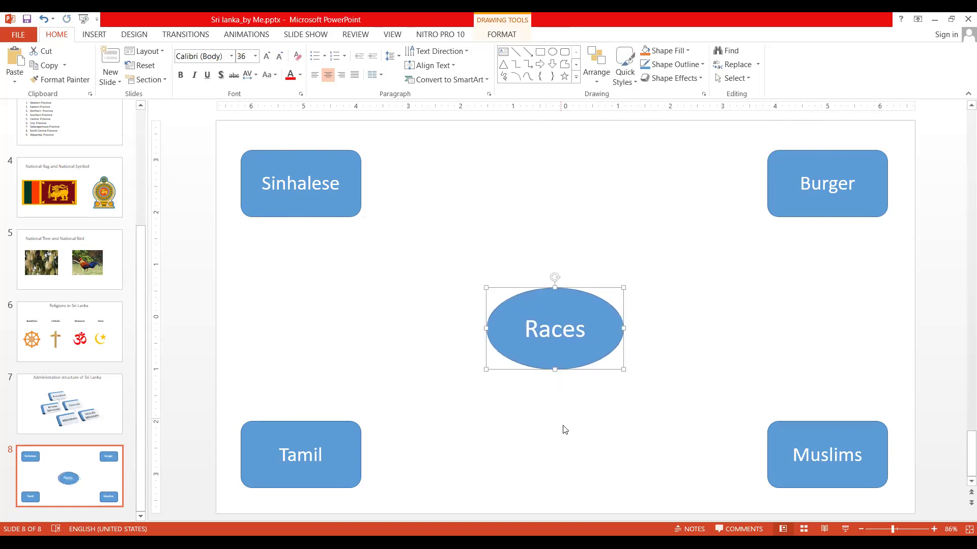
click(563, 430)
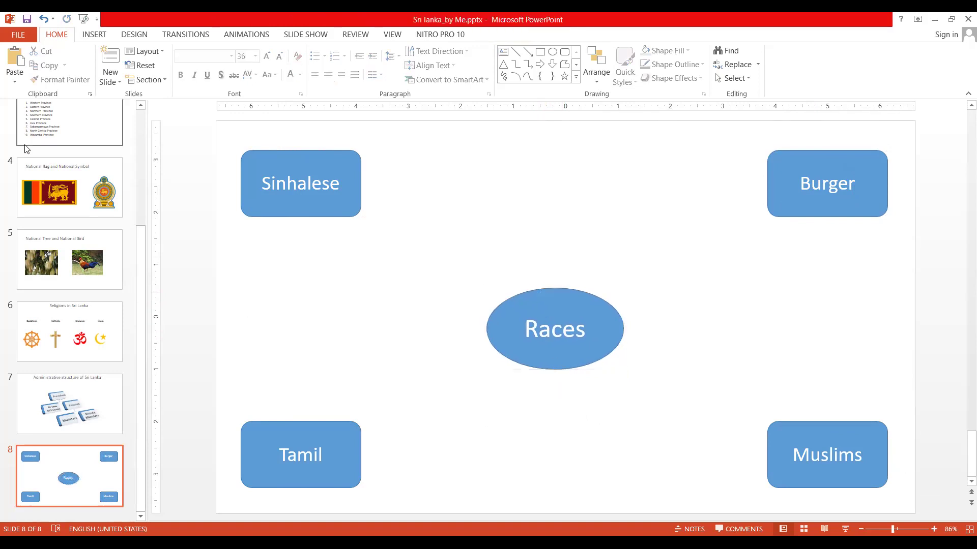
click(92, 37)
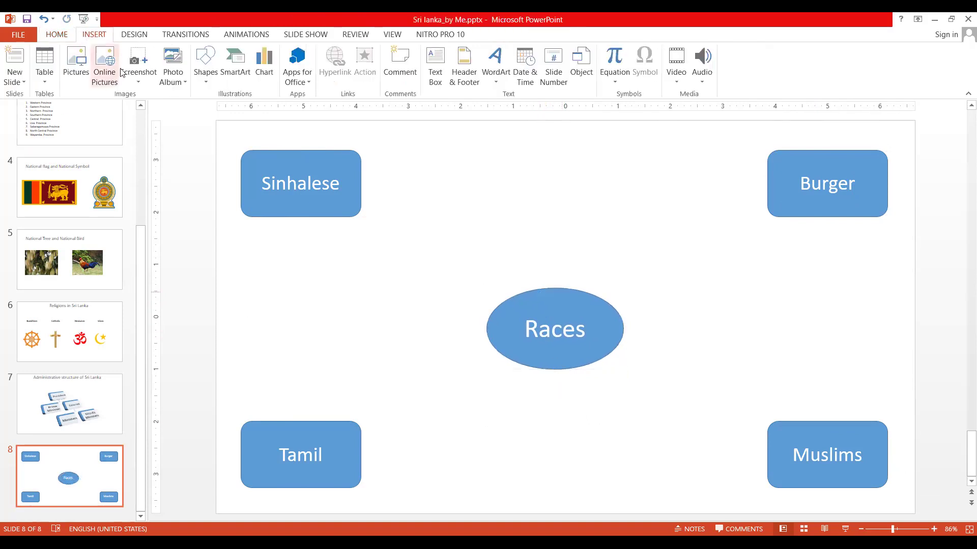
click(197, 78)
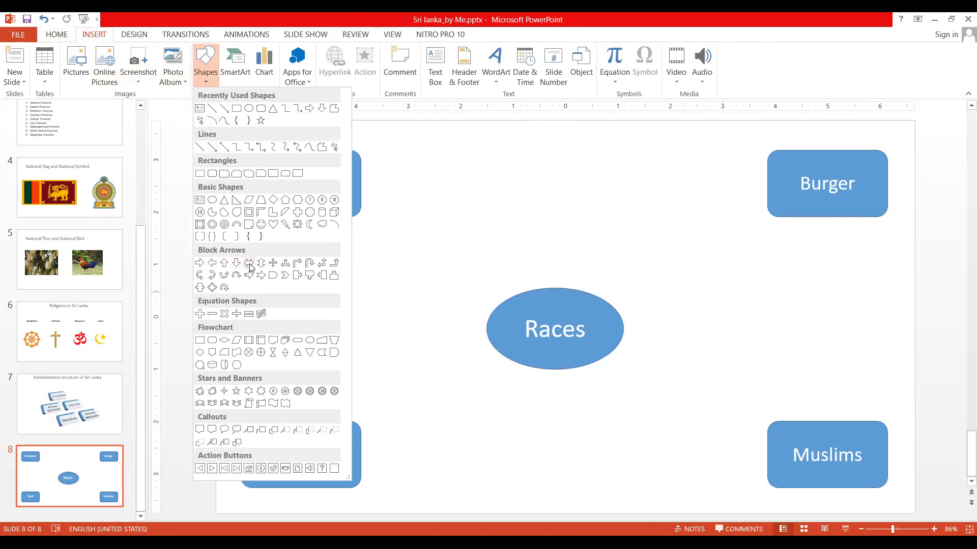
drag(384, 229, 508, 271)
mouse_move(447, 216)
mouse_down()
mouse_move(464, 223)
mouse_move(436, 257)
mouse_up()
drag(426, 260, 430, 260)
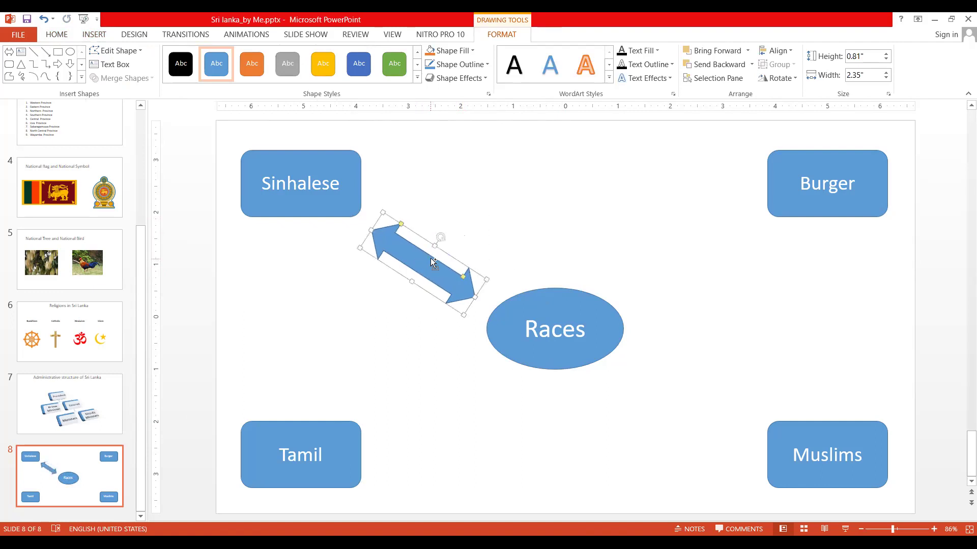
Step: Paste arrow copies linking Races to Muslims, Burger and Tamil, rotating the Burger one
key(ctrl+c)
key(ctrl+v)
mouse_move(430, 260)
mouse_down()
mouse_move(674, 407)
mouse_move(692, 408)
mouse_up()
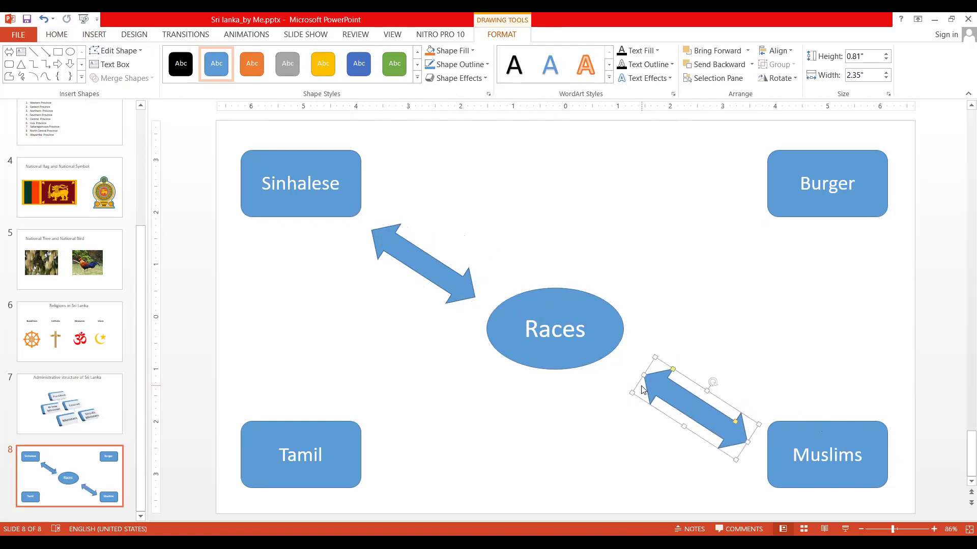
key(ctrl+v)
drag(445, 268, 749, 283)
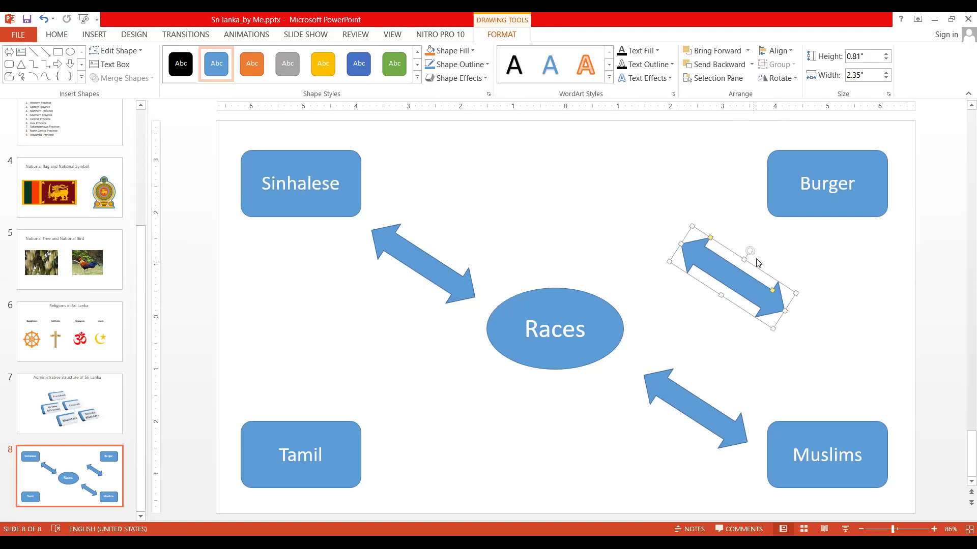
mouse_move(749, 251)
mouse_down()
mouse_move(732, 272)
mouse_move(700, 257)
mouse_up()
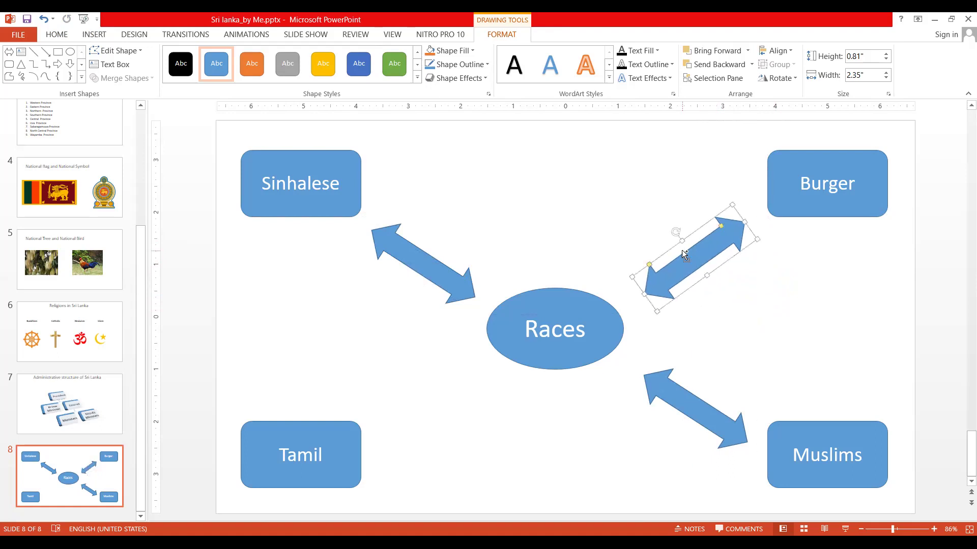
key(ctrl+v)
mouse_move(689, 269)
mouse_down()
mouse_move(406, 364)
mouse_move(423, 399)
mouse_up()
click(424, 401)
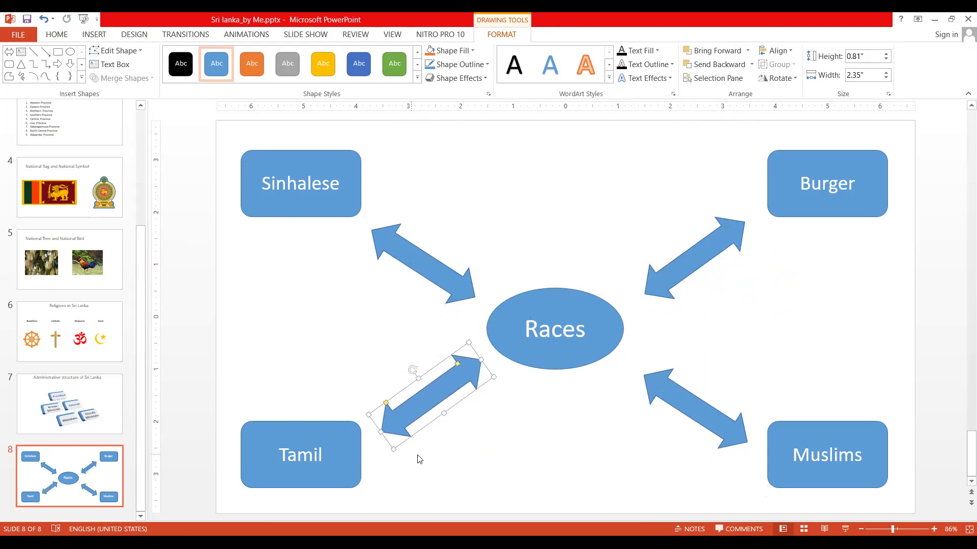
click(548, 482)
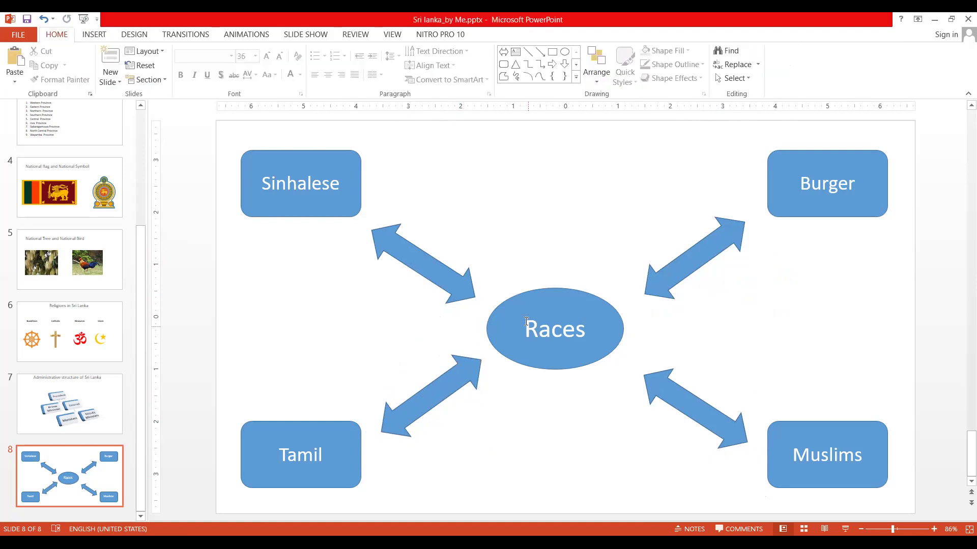
Step: Shift the Races ellipse right and re-angle the upper-left arrow toward Sinhalese
drag(553, 300, 558, 300)
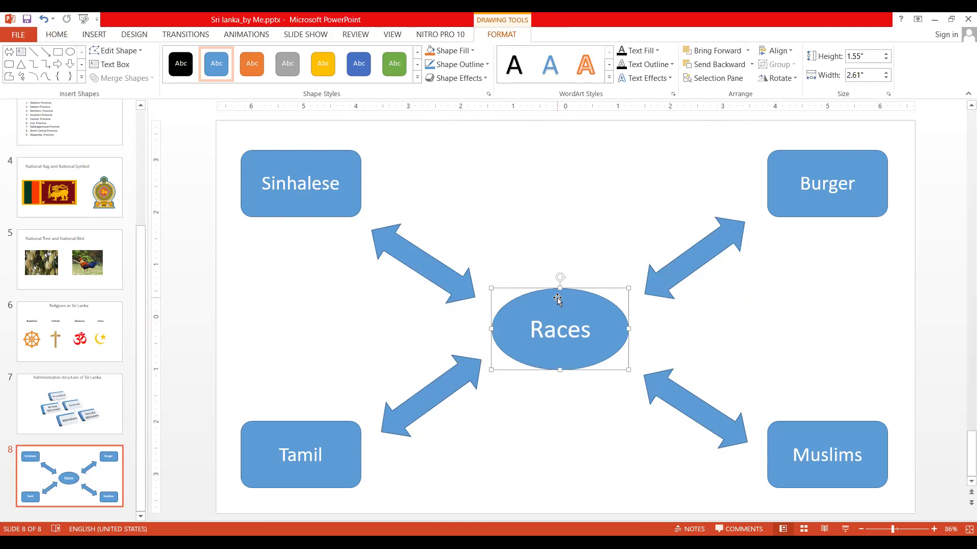
click(389, 233)
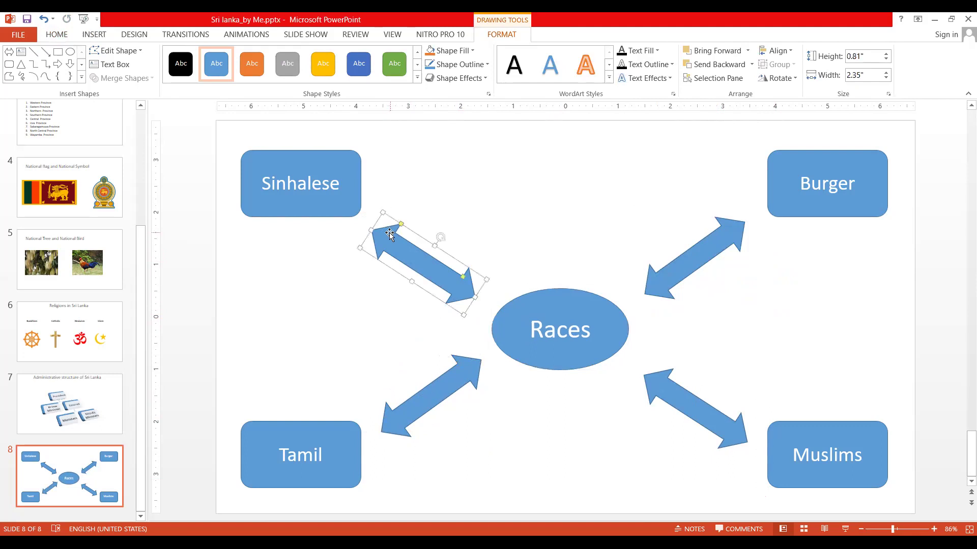
drag(371, 228, 373, 230)
drag(440, 234, 430, 245)
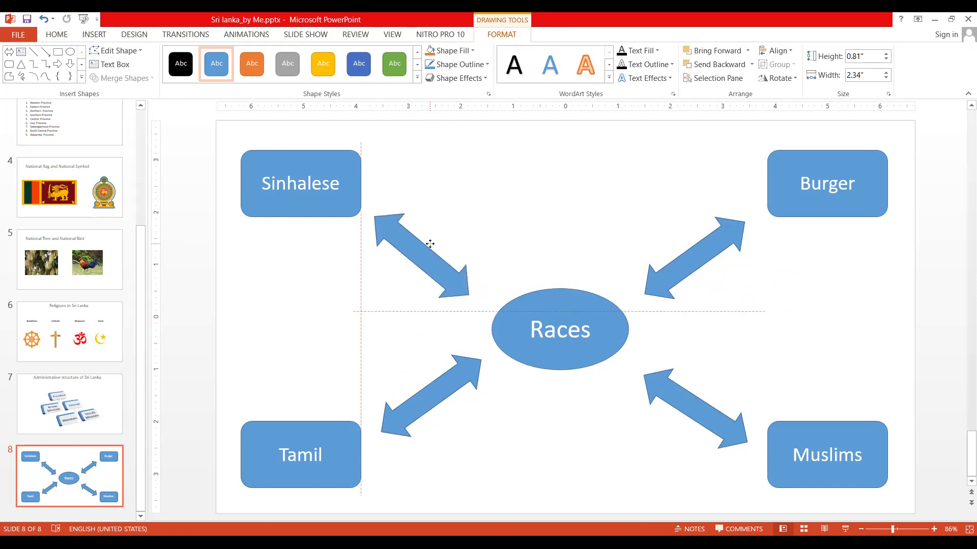
drag(430, 244, 430, 245)
click(560, 423)
Step: Lower the lower-left arrow slightly and shift the upper-left arrow a little right
drag(441, 380, 437, 388)
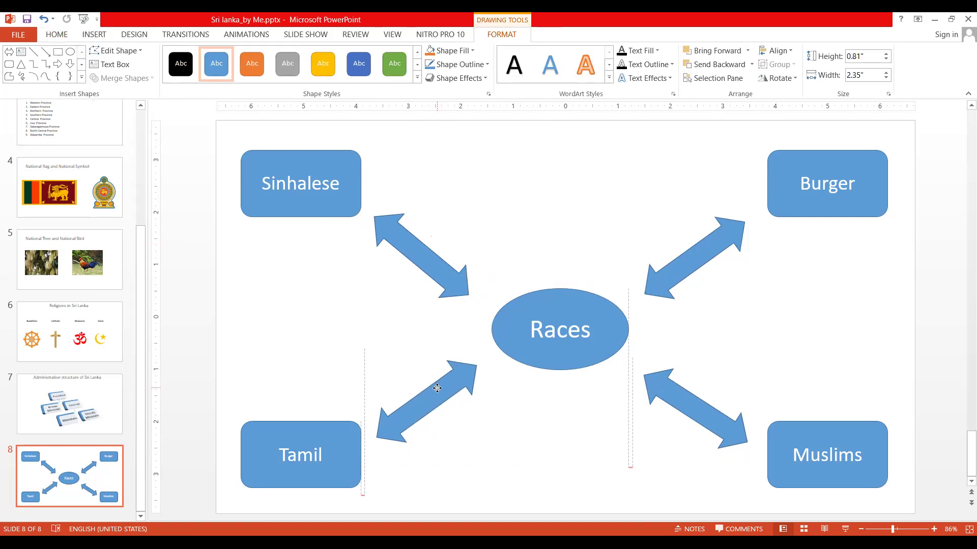
drag(437, 388, 436, 393)
click(558, 443)
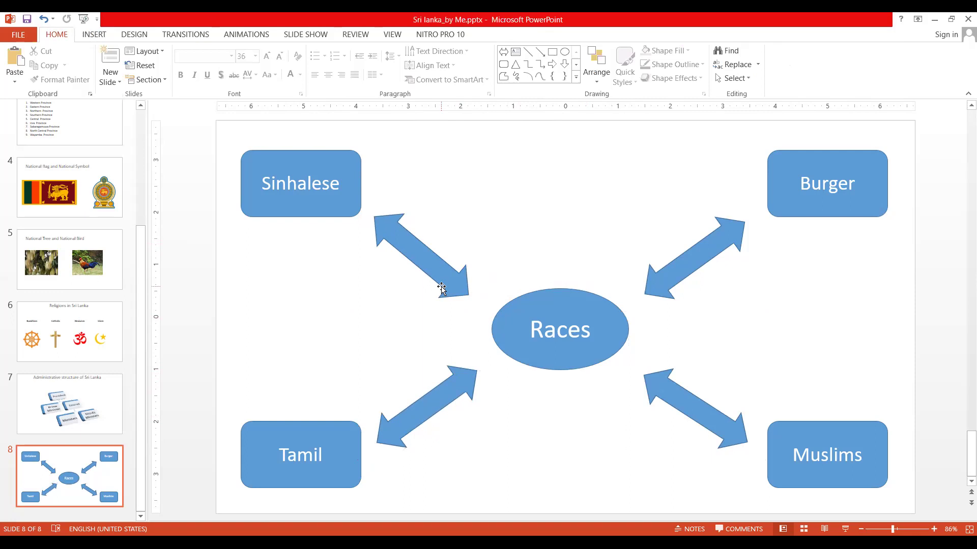
drag(445, 278, 454, 283)
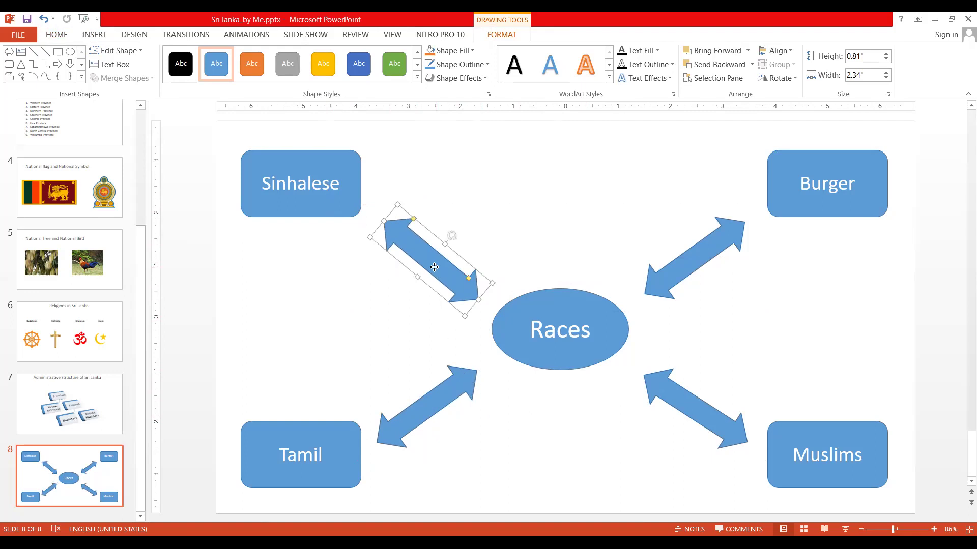
click(549, 426)
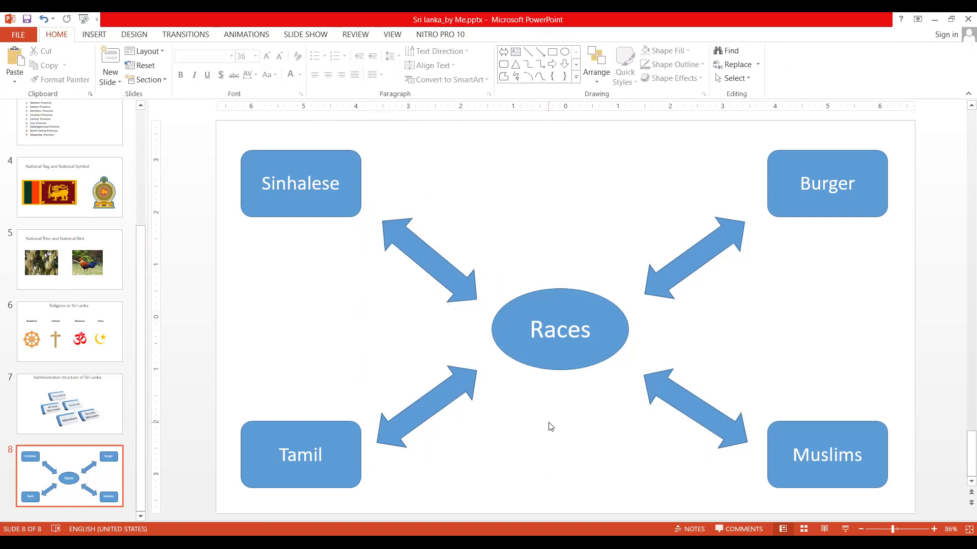
click(355, 182)
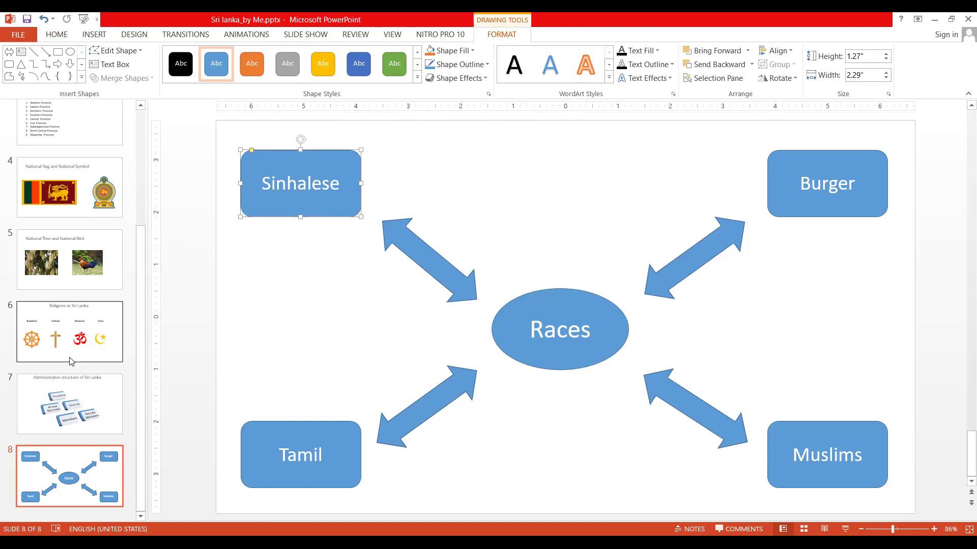
Step: Save 'Sri lanka_by Me.pptx' and switch to slide 1, the title slide
click(96, 373)
scroll(97, 366, up, 3)
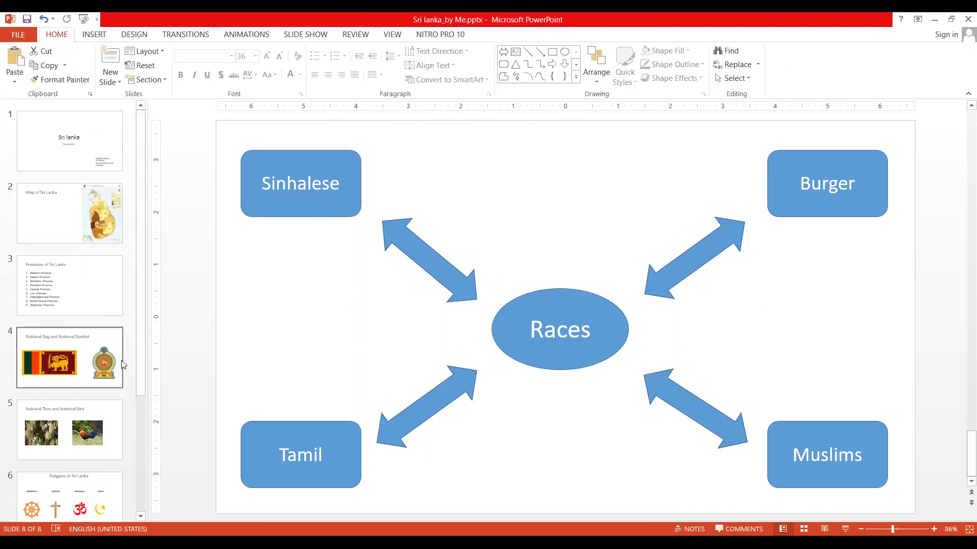
scroll(101, 325, down, 3)
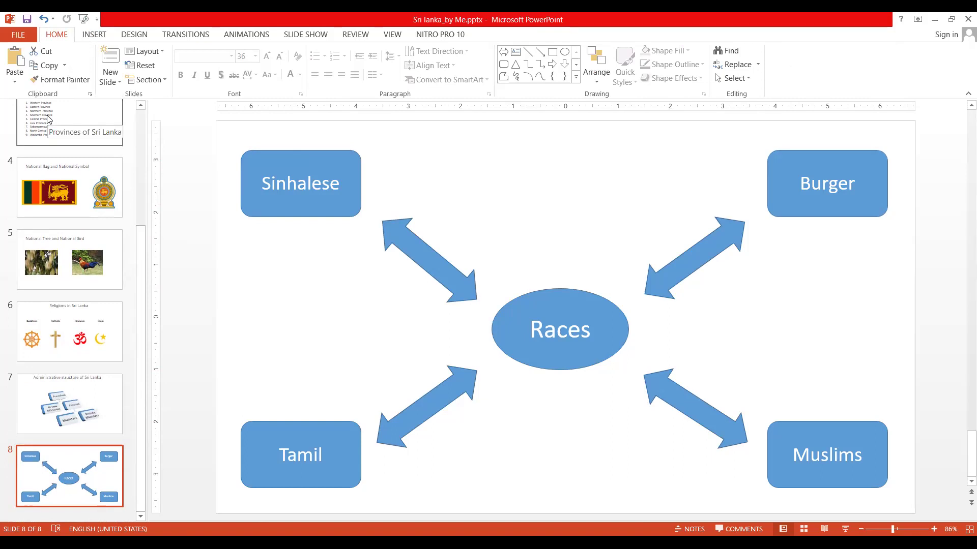
click(26, 19)
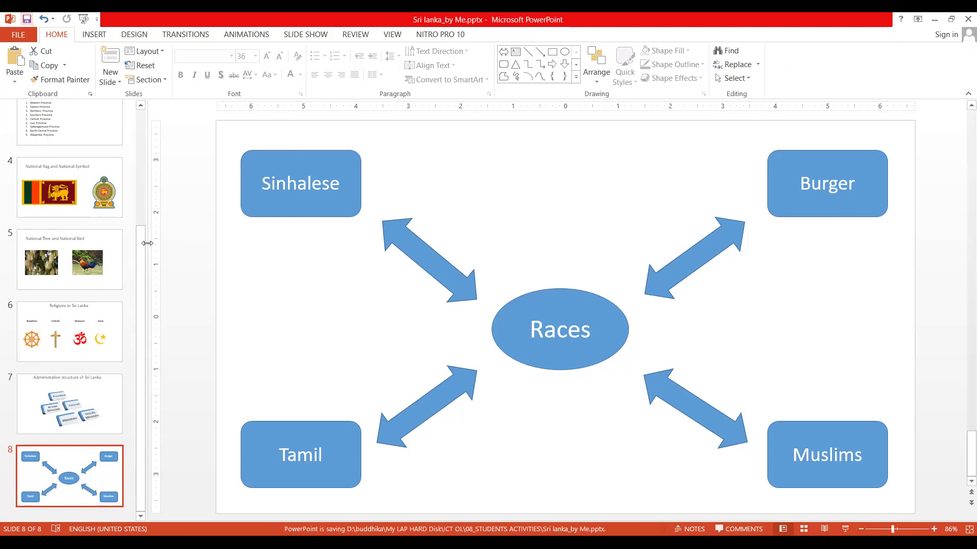
drag(137, 251, 141, 133)
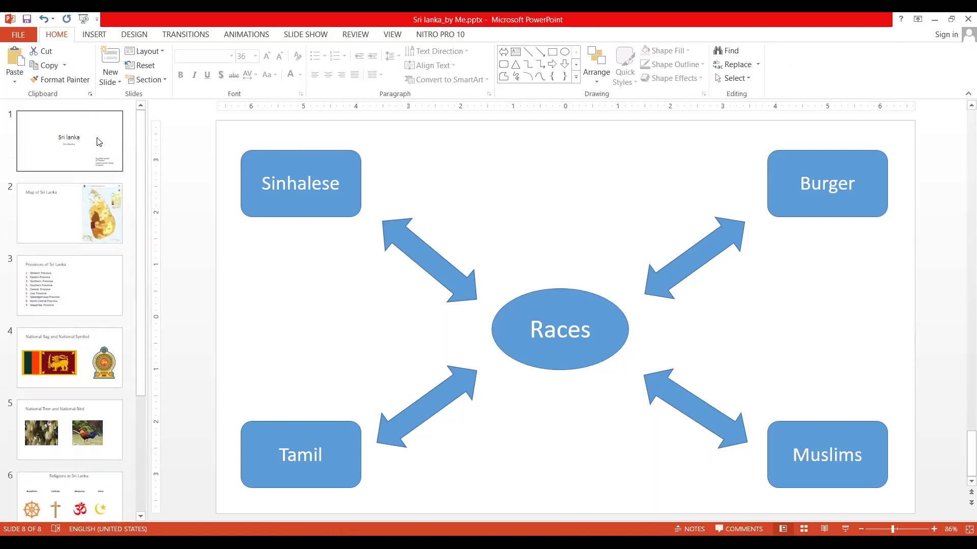
click(99, 142)
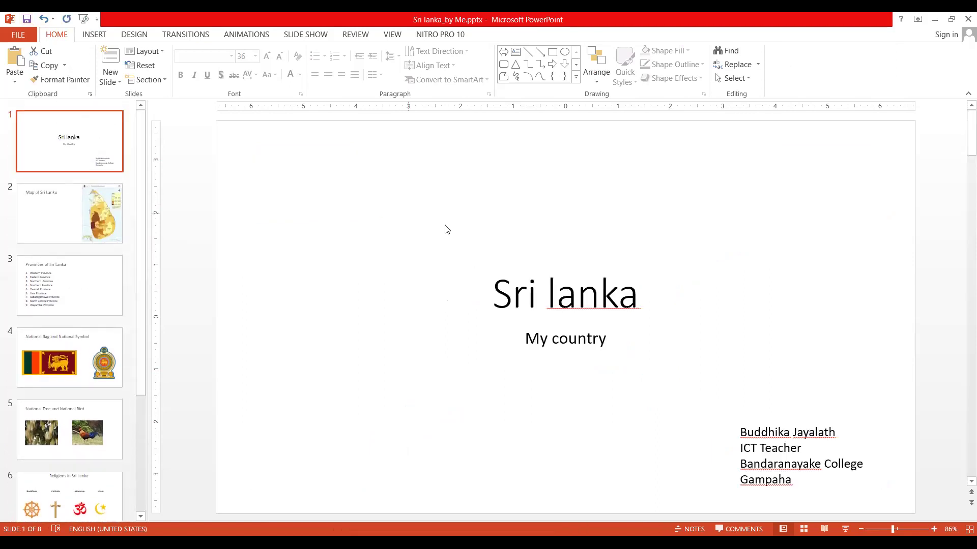
Step: Shrink the title box to fit 'Sri lanka' and centre it on the slide
click(444, 321)
click(600, 308)
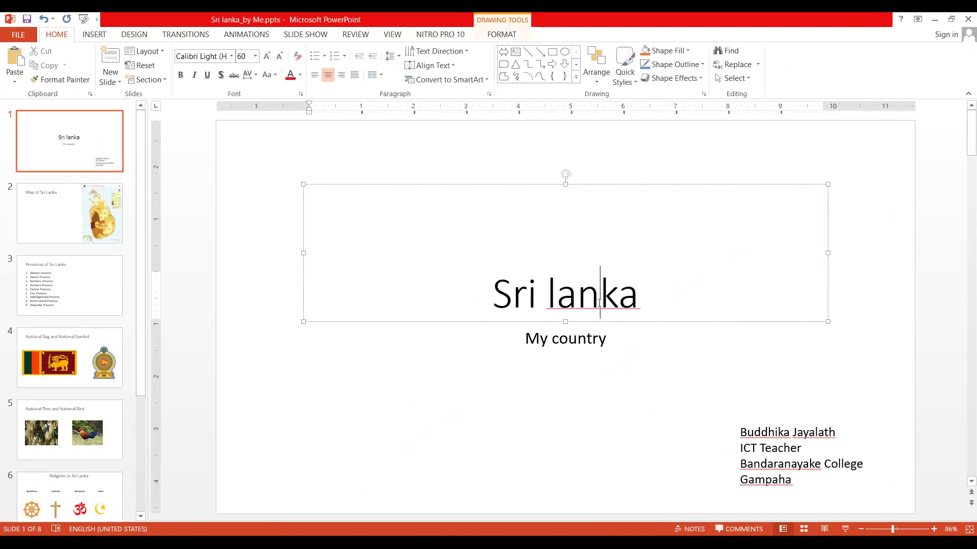
click(540, 279)
click(570, 289)
drag(565, 184, 566, 263)
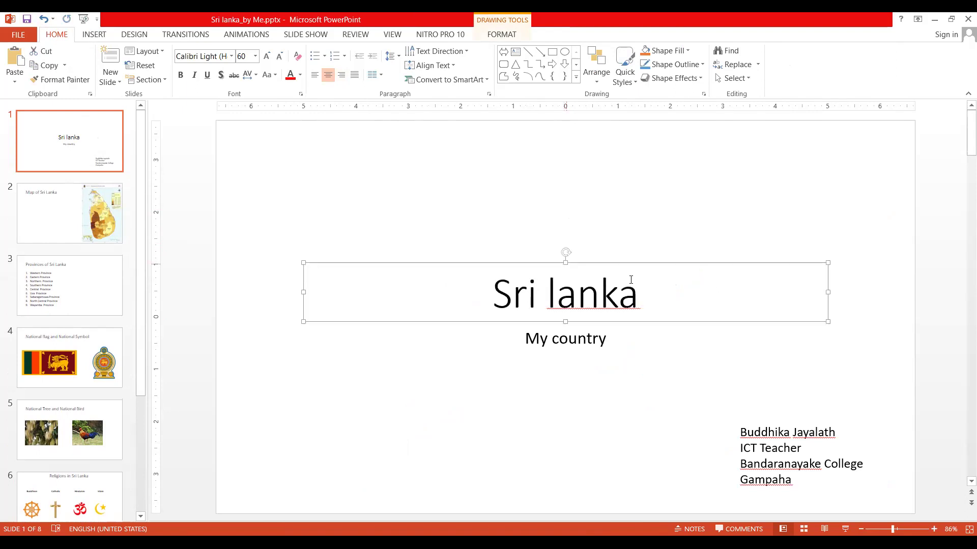
drag(828, 292, 531, 292)
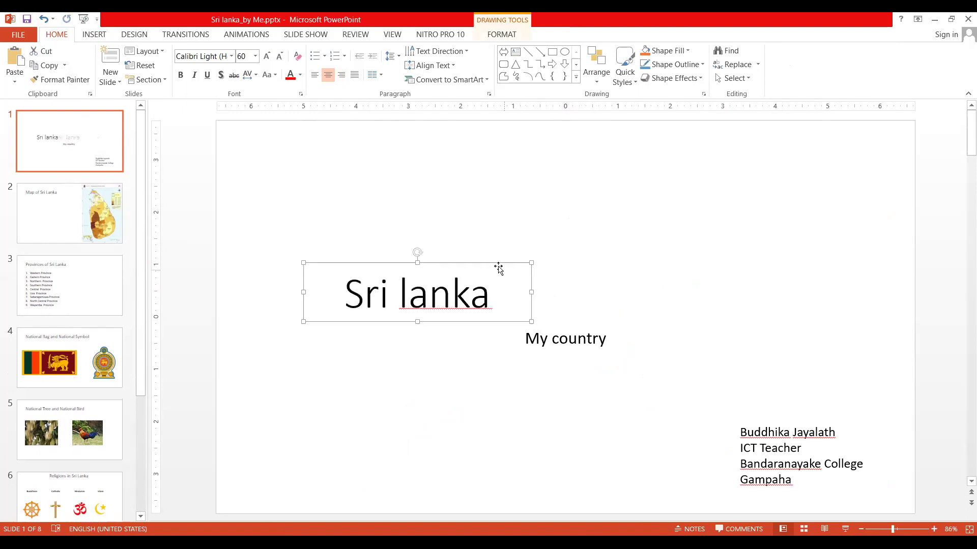
drag(499, 261, 643, 220)
Step: Shrink the My country subtitle box and move it just beneath the title
click(577, 338)
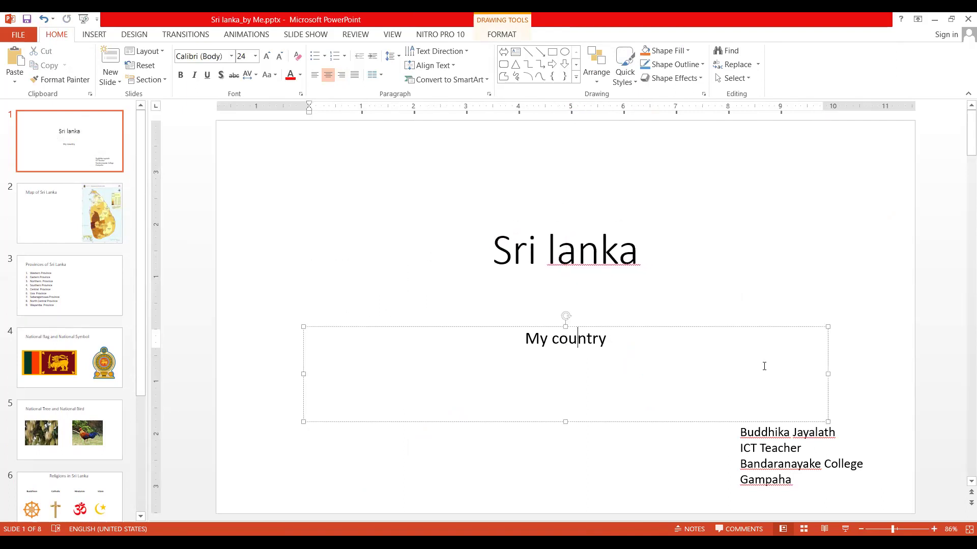
drag(827, 421, 479, 358)
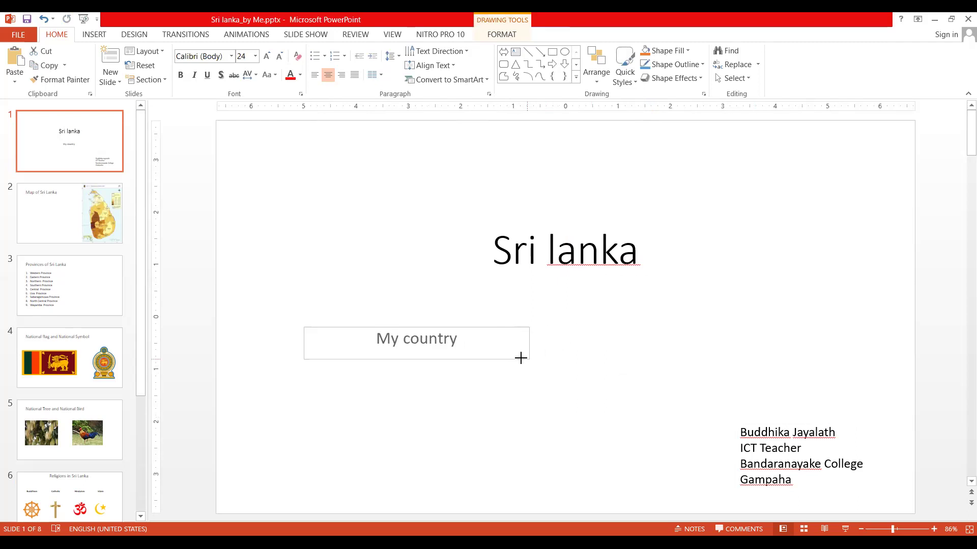
drag(478, 358, 460, 358)
drag(425, 327, 612, 302)
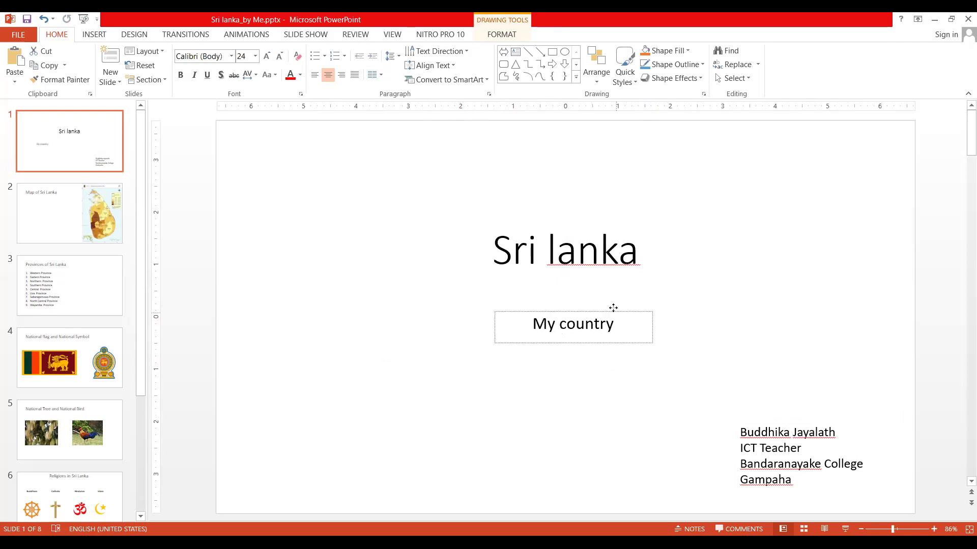
Step: Correct the title to 'Sri Lanka' by capitalising the L
click(587, 248)
right_click(578, 259)
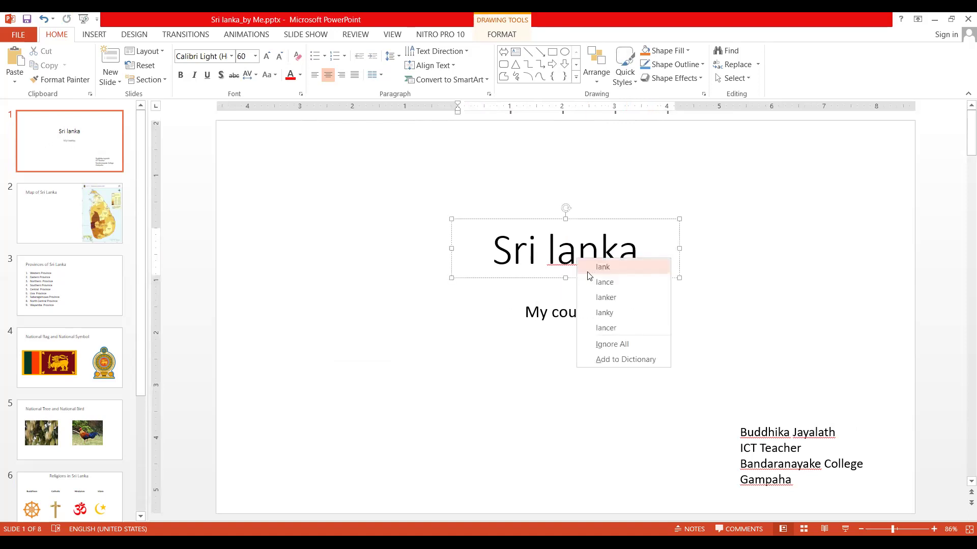
drag(556, 254, 547, 249)
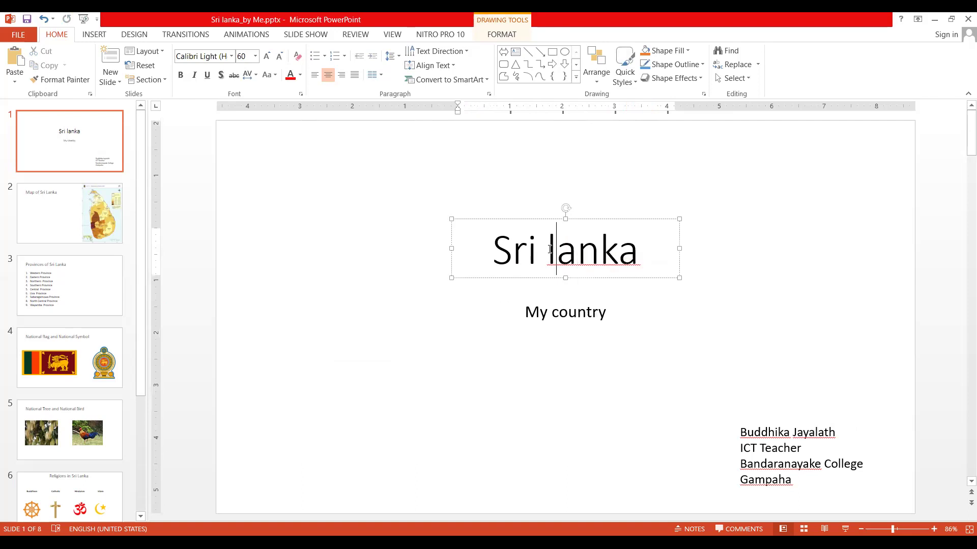
text(L)
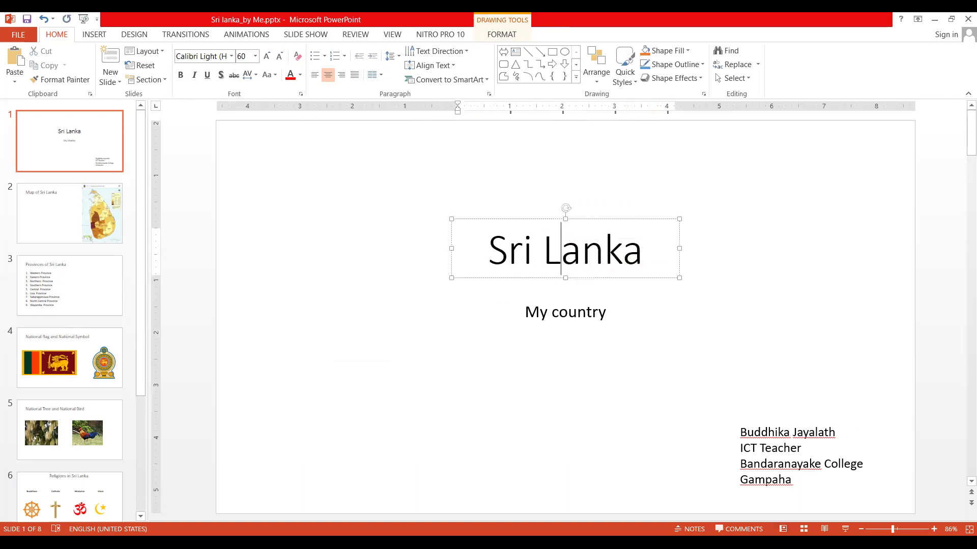
Step: Review the subtitle, author details and title boxes on the title slide
click(552, 312)
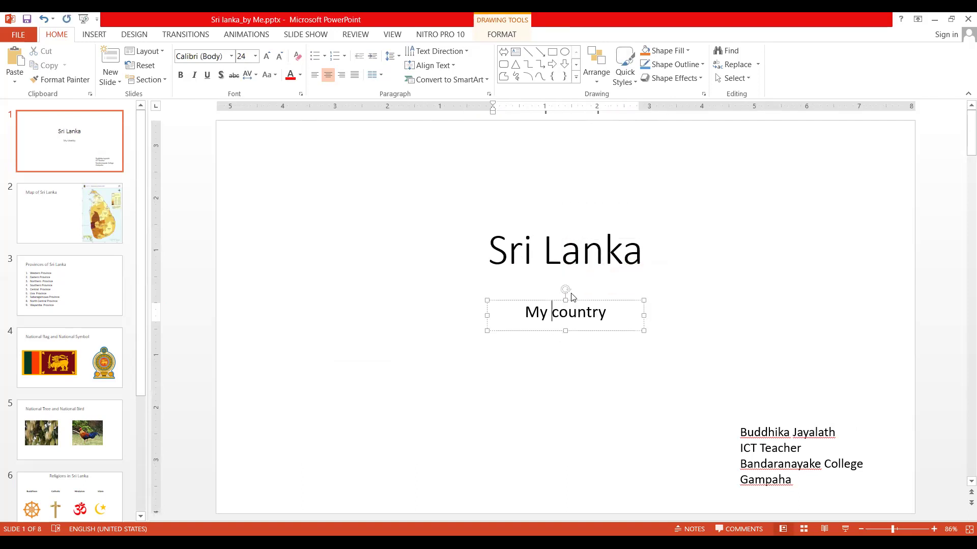
click(760, 431)
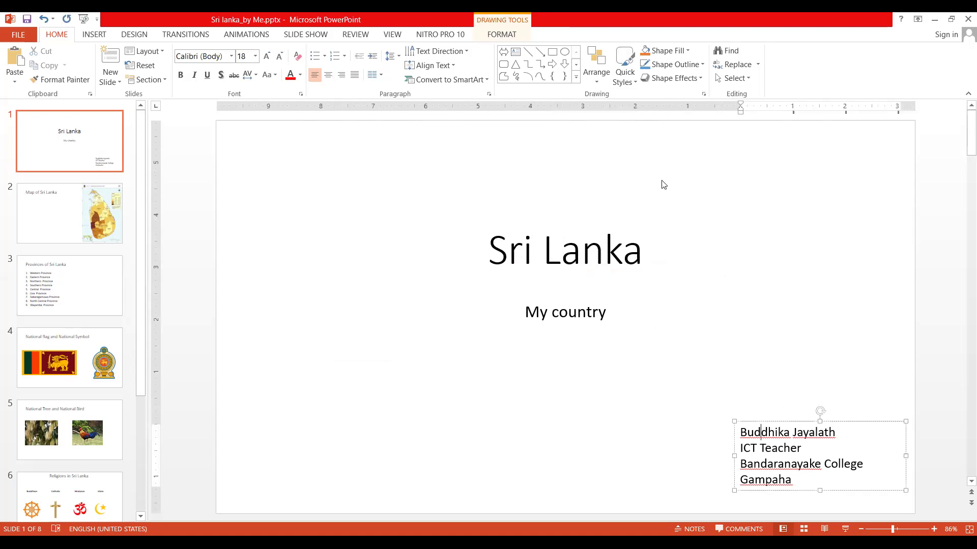
right_click(875, 218)
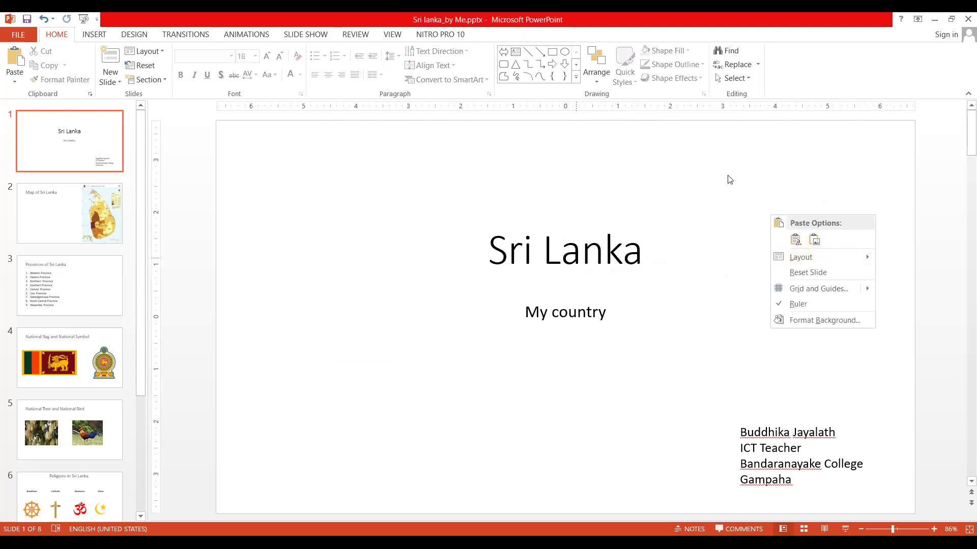
click(859, 199)
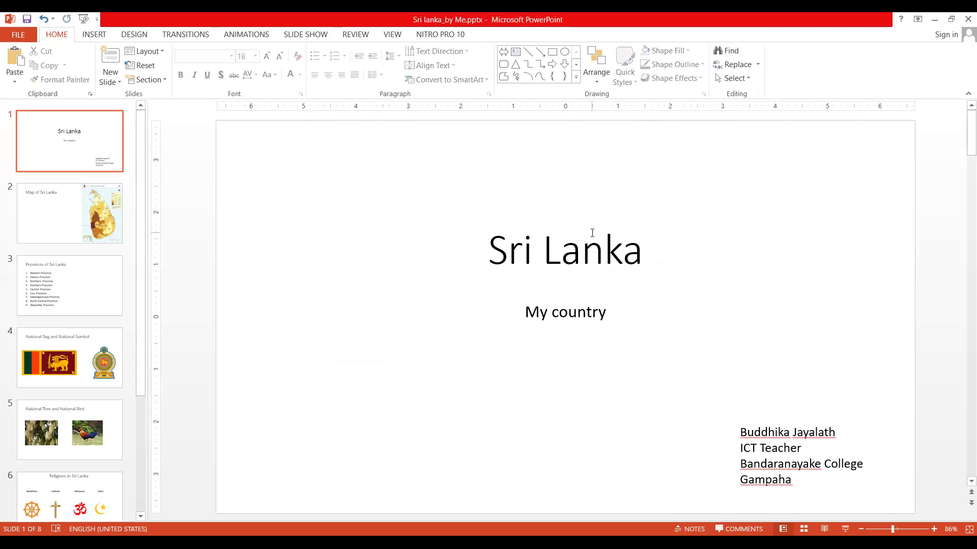
right_click(634, 227)
click(621, 222)
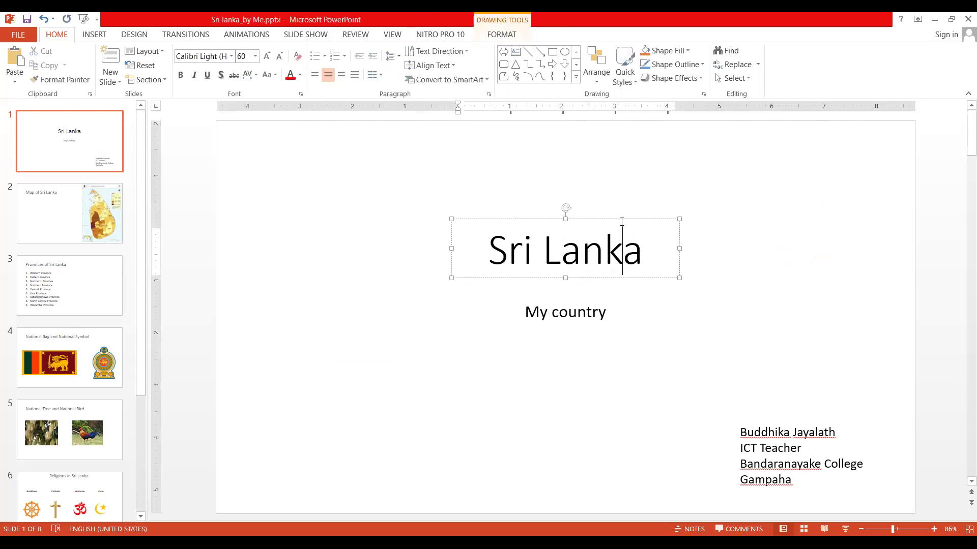
click(707, 325)
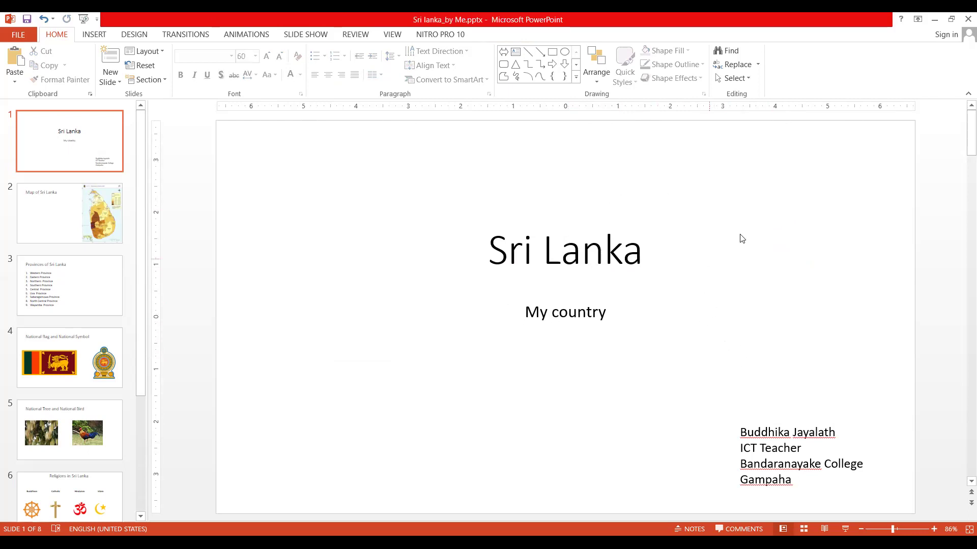
Step: Set the title slide's Format Background fill to a light peach theme colour
right_click(790, 205)
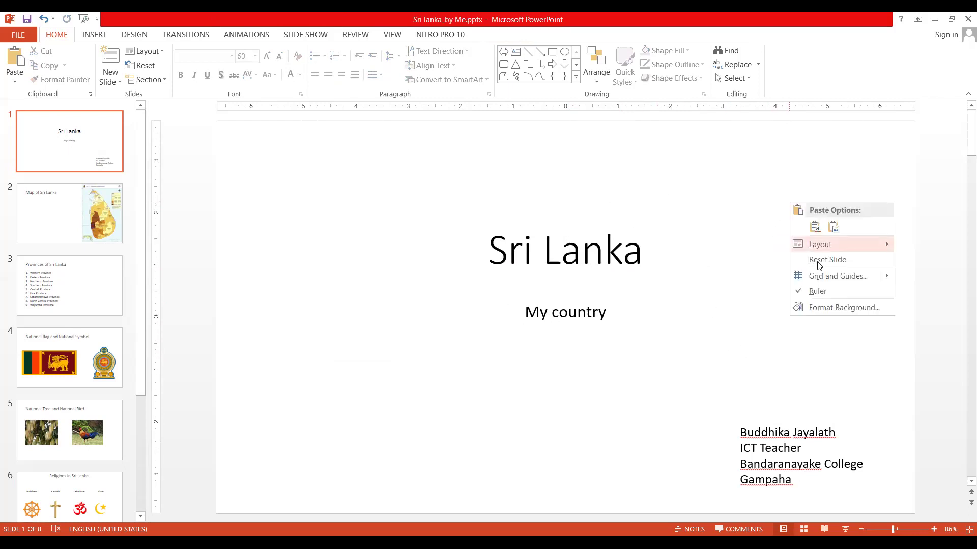
click(832, 307)
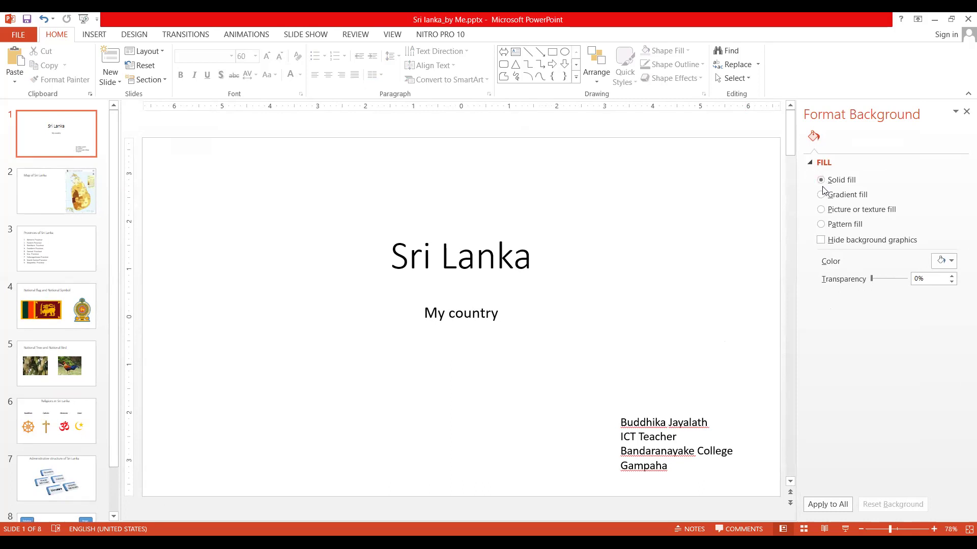
click(951, 261)
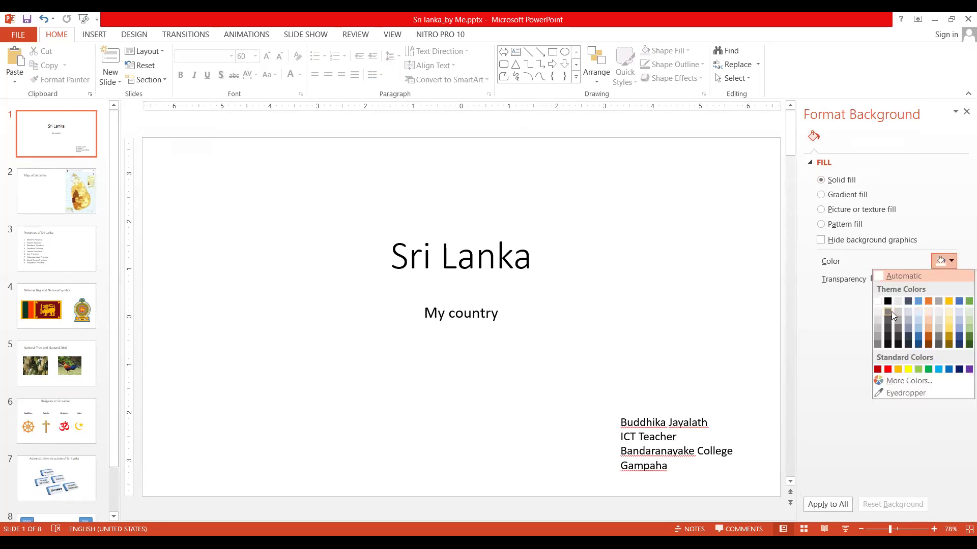
click(929, 317)
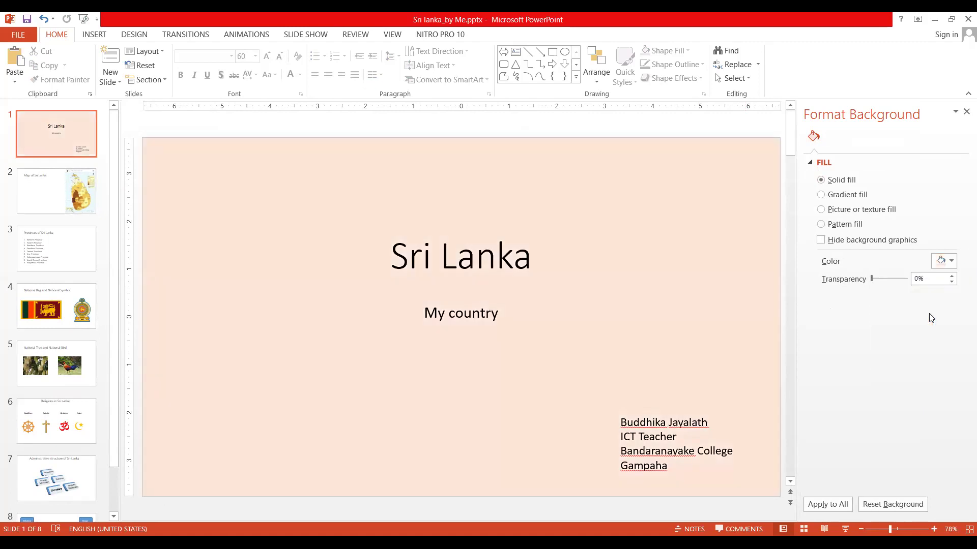
click(510, 227)
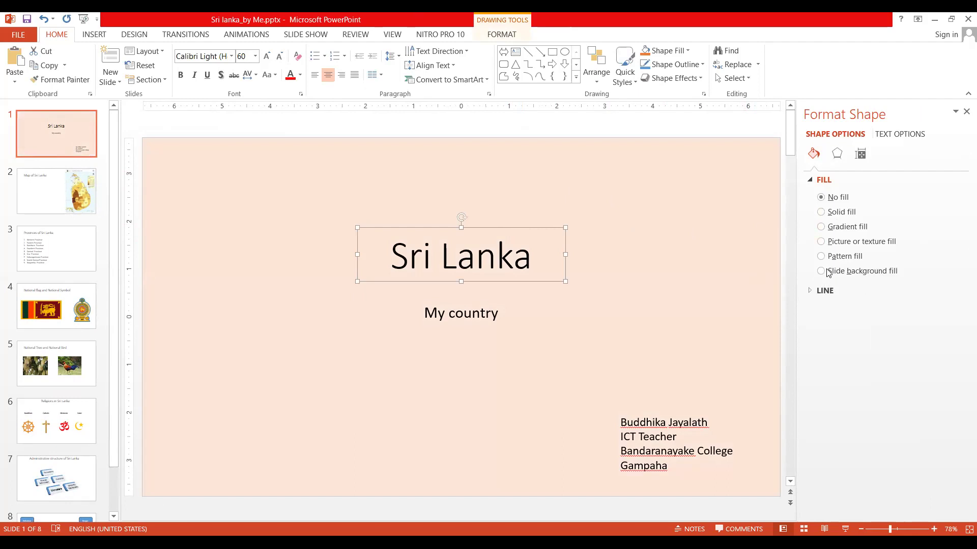
Step: Fill the Sri Lanka title box with light orange
click(821, 212)
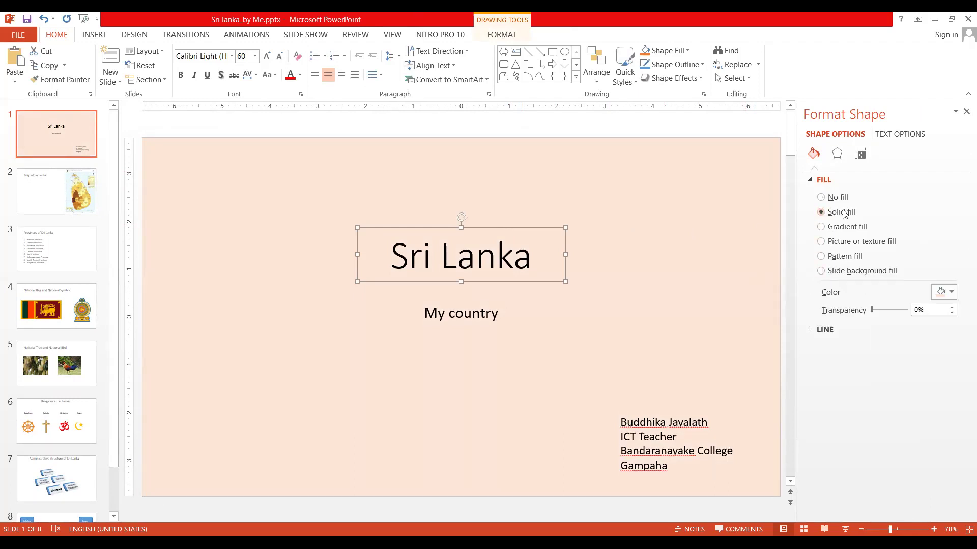
click(951, 293)
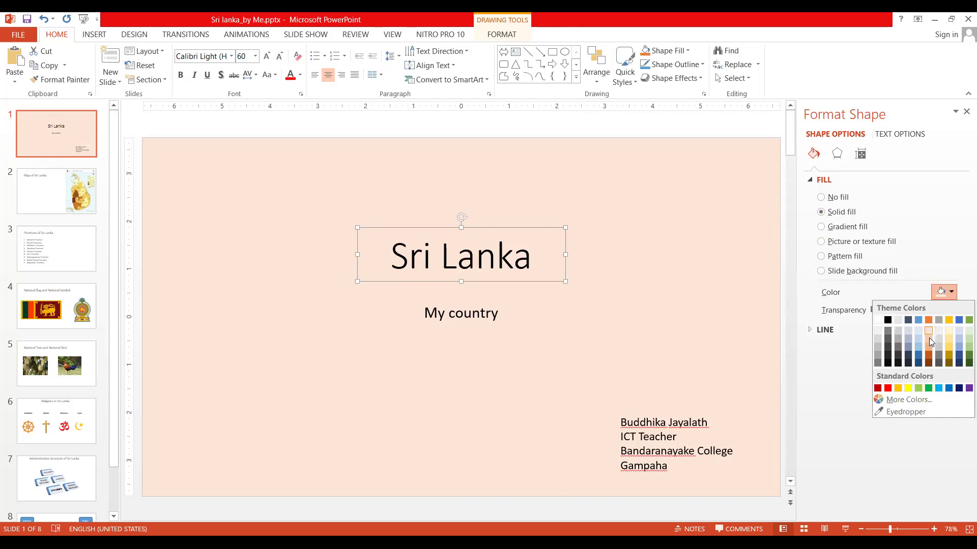
click(929, 338)
click(640, 325)
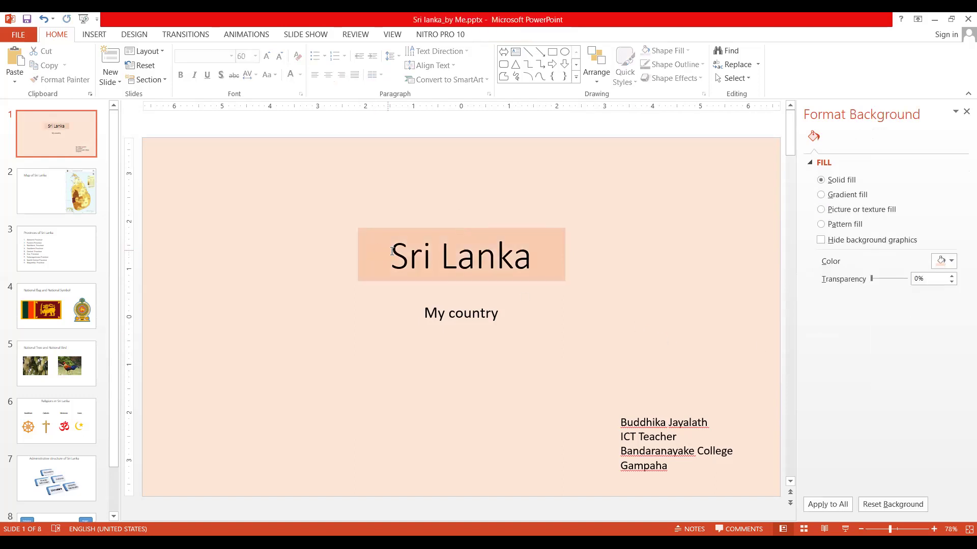
Step: Fill the My country box with light gold, then change it to the gold swatch
click(443, 311)
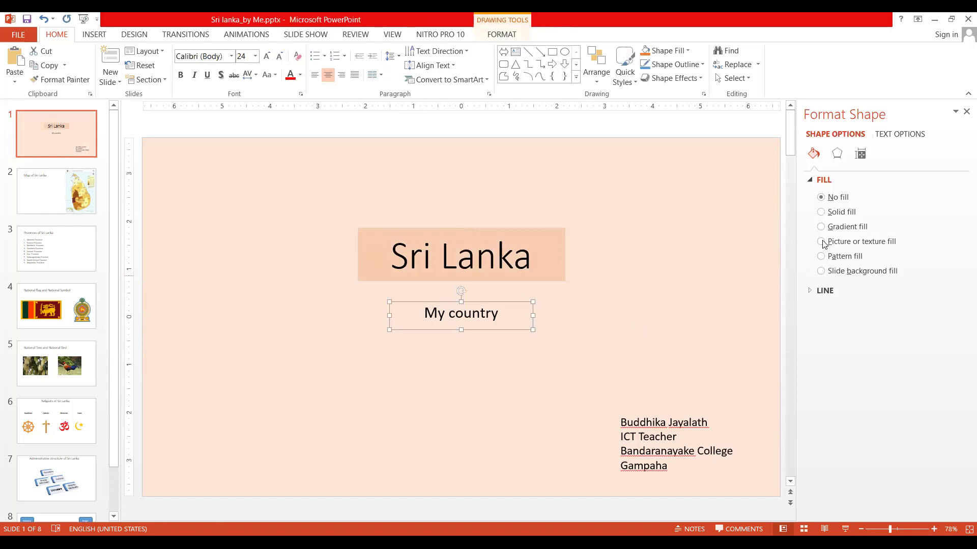
click(821, 213)
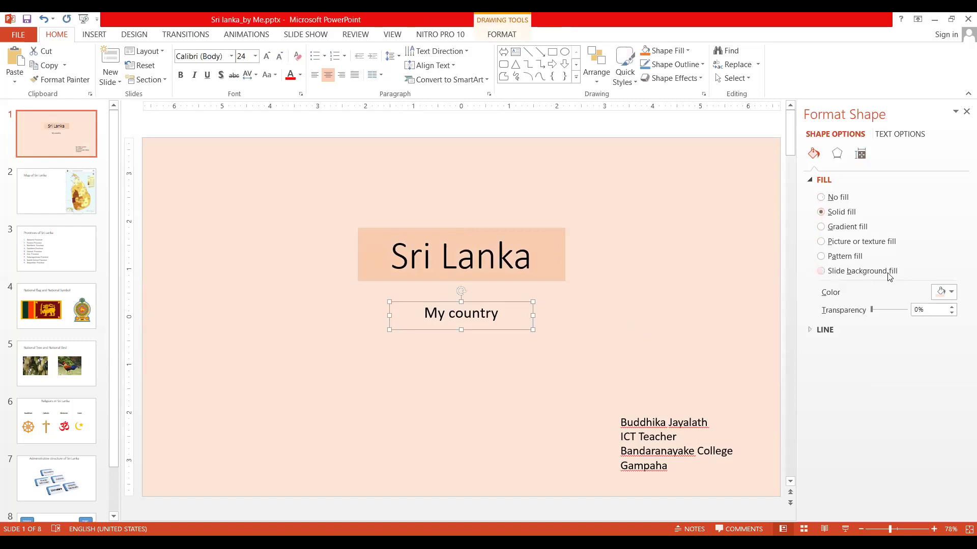
click(952, 295)
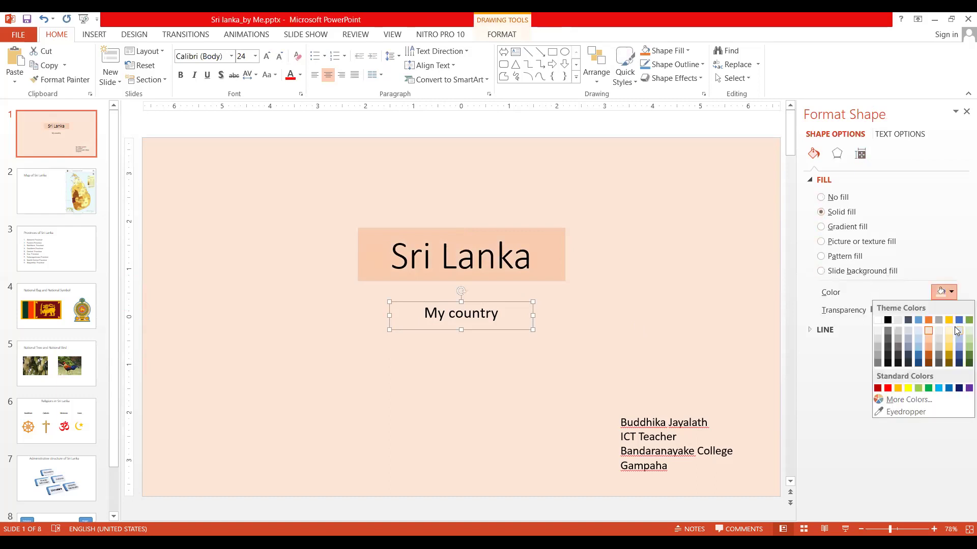
click(949, 332)
click(568, 318)
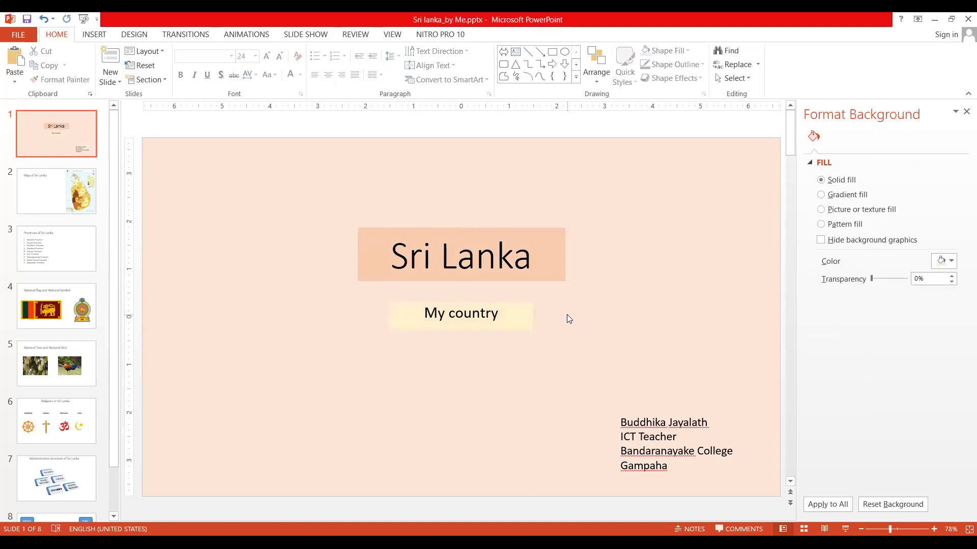
click(489, 313)
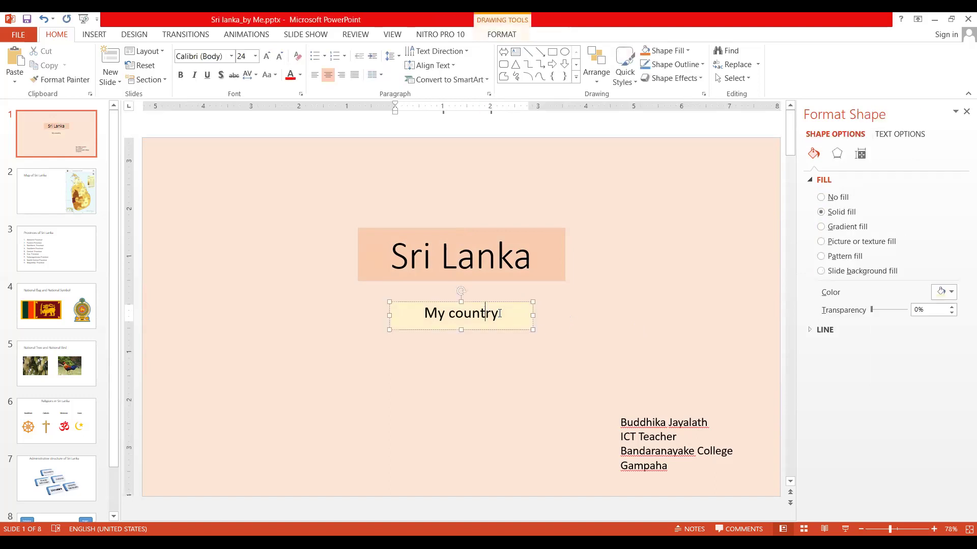
drag(499, 313, 412, 311)
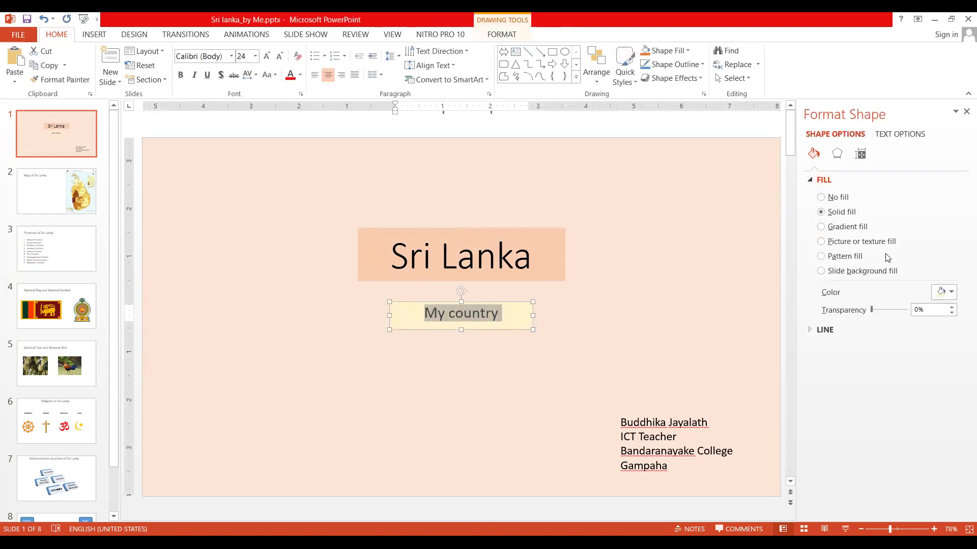
click(513, 304)
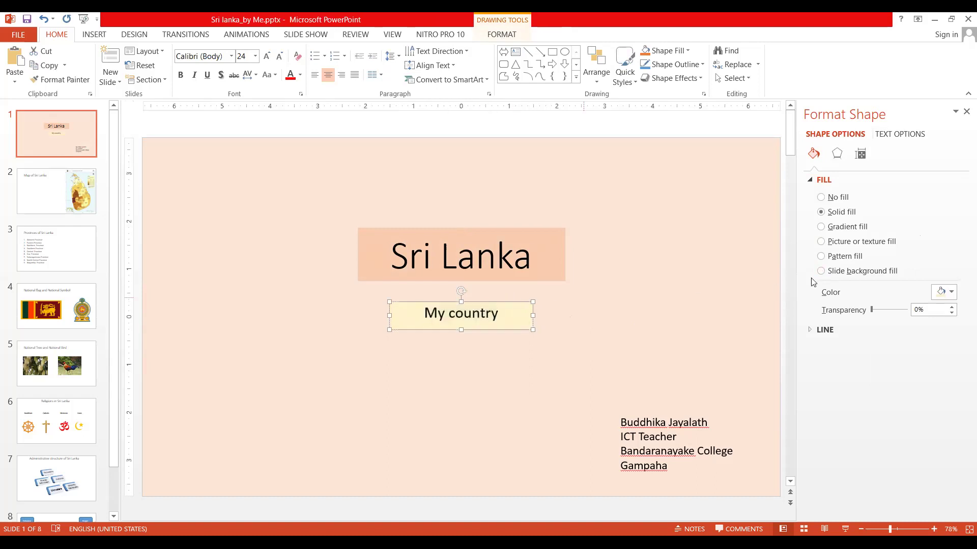
click(951, 293)
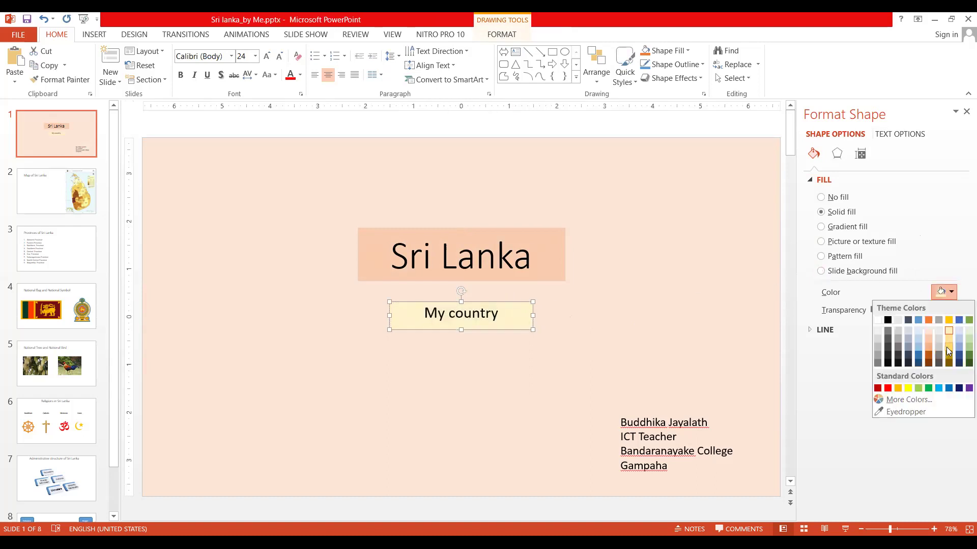
click(949, 351)
click(646, 371)
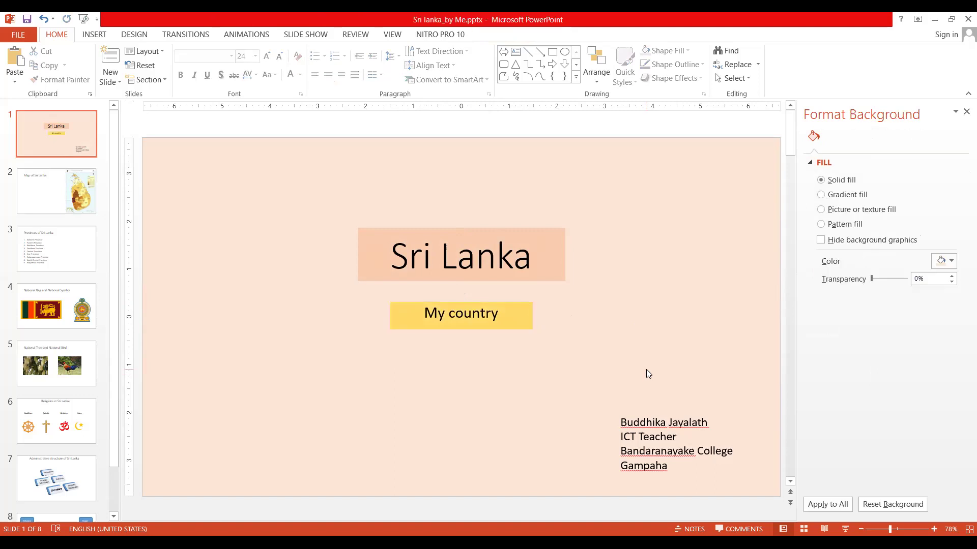
Step: Fill the author details box with white and apply the pink background to all slides
click(656, 412)
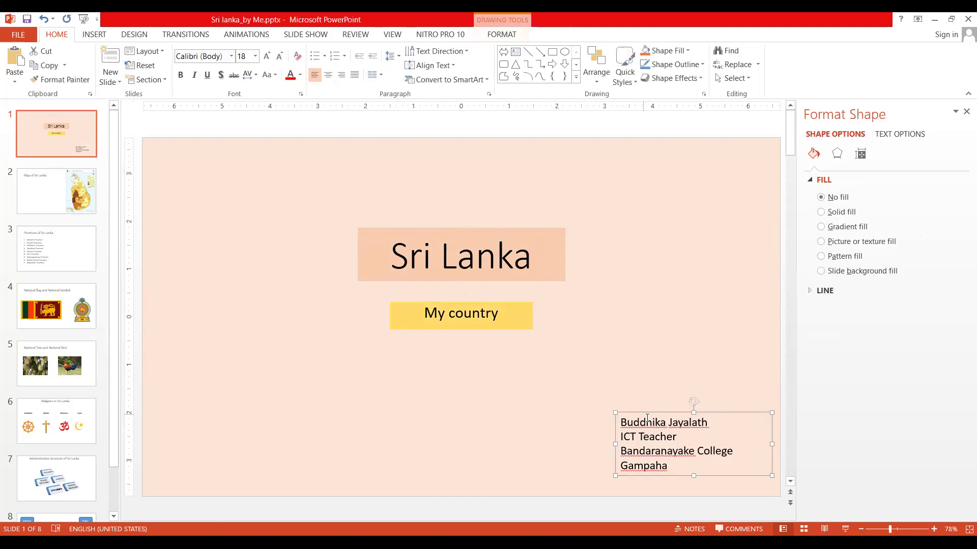
click(825, 214)
click(945, 292)
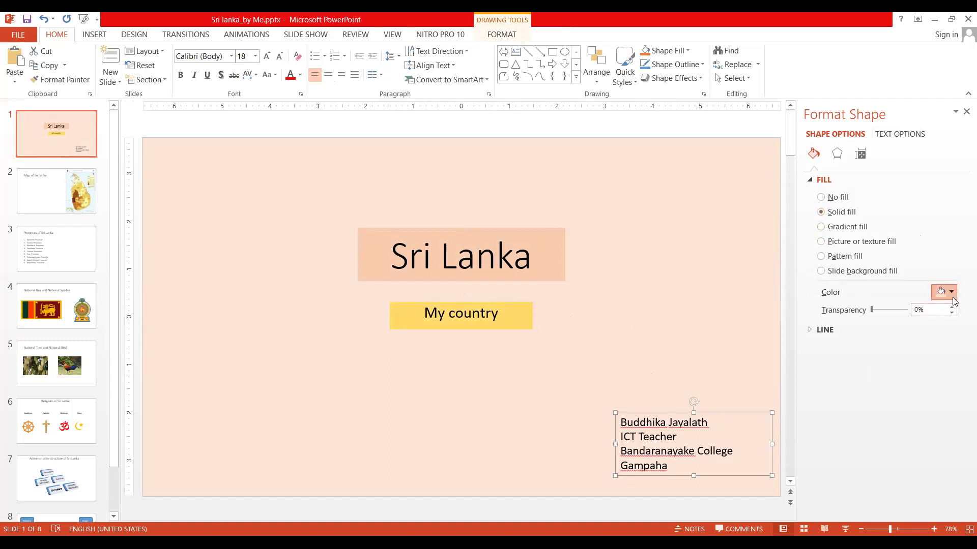
drag(747, 411, 750, 426)
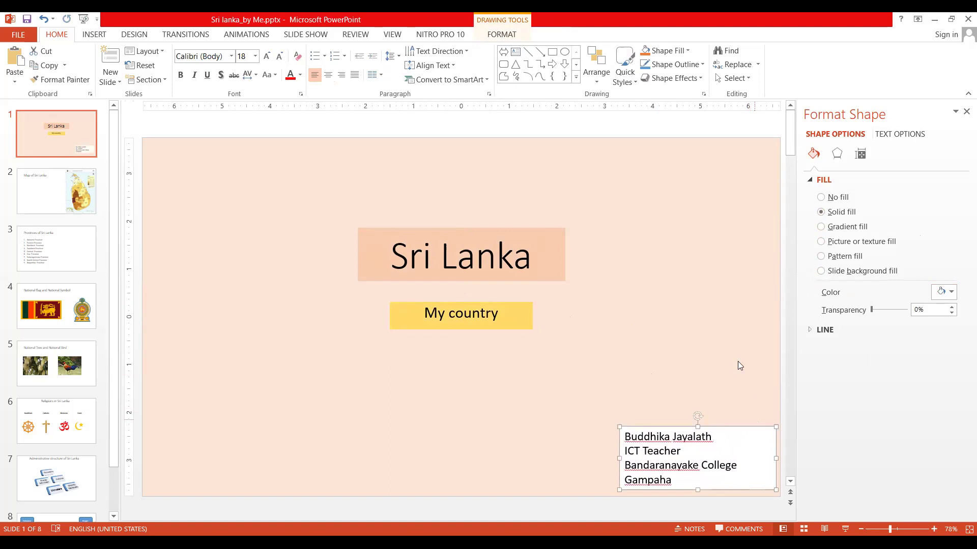
click(719, 310)
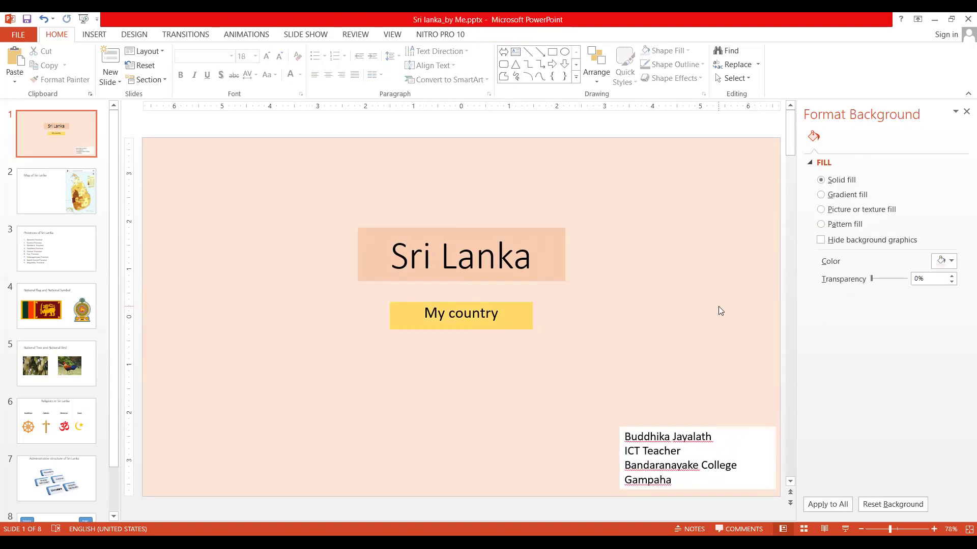
click(27, 21)
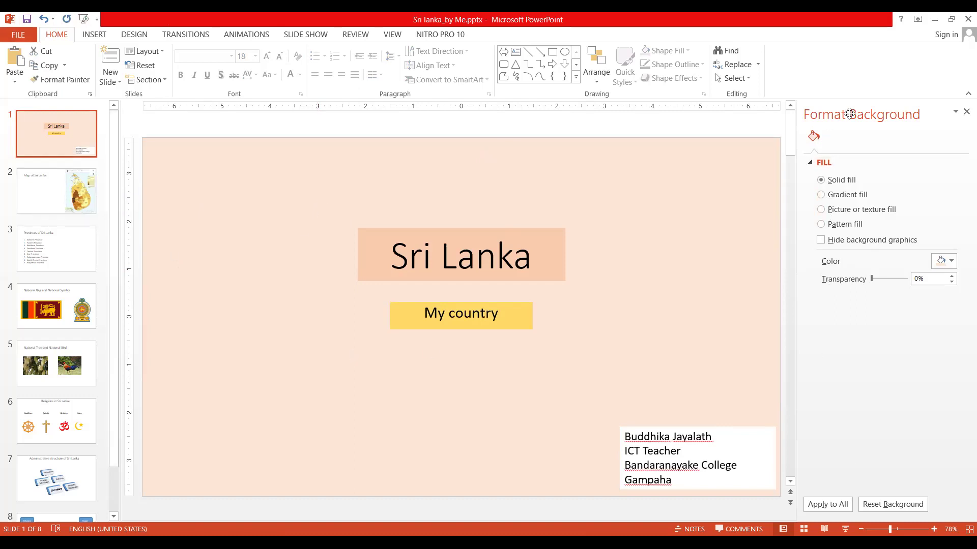
click(838, 504)
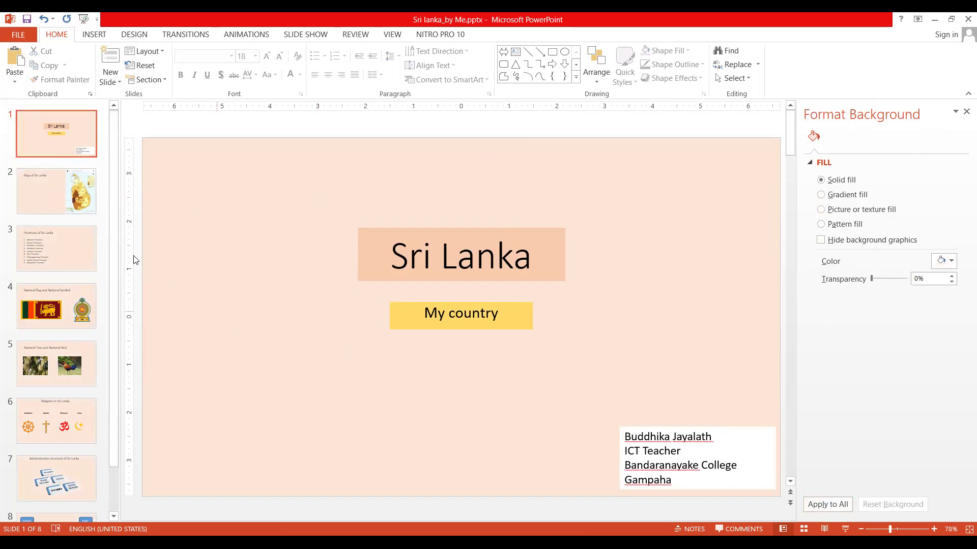
Step: On slide 2, narrow the Map of Sri Lanka title box and move it down
click(51, 176)
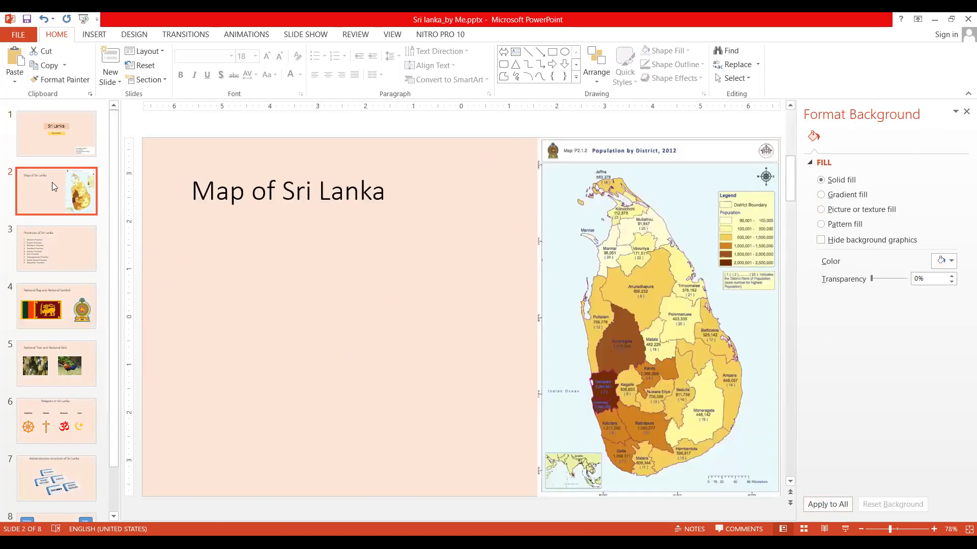
click(254, 195)
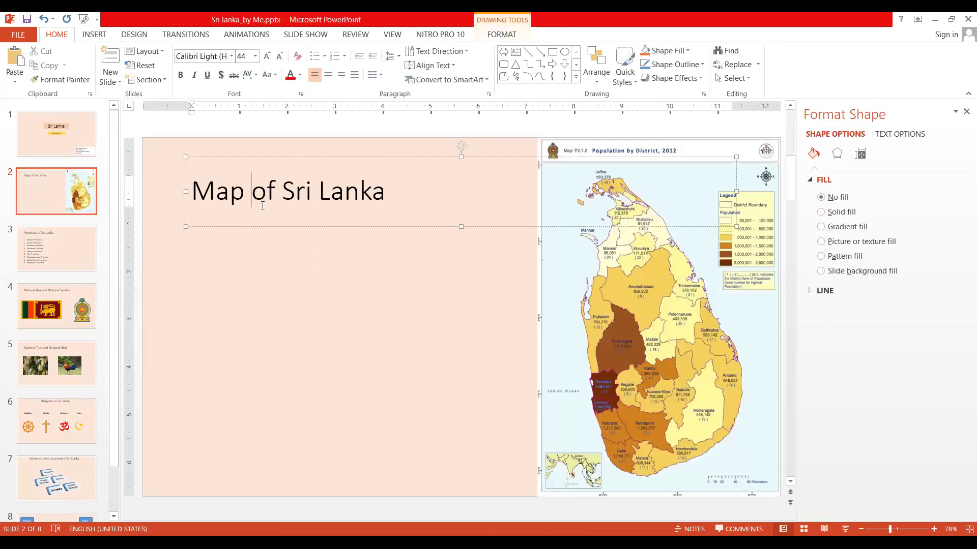
click(597, 201)
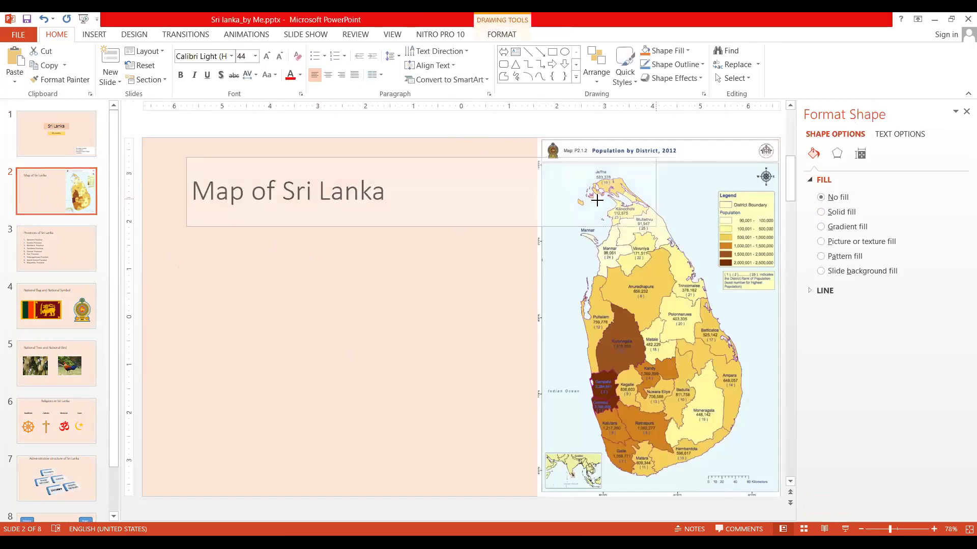
drag(597, 200, 436, 197)
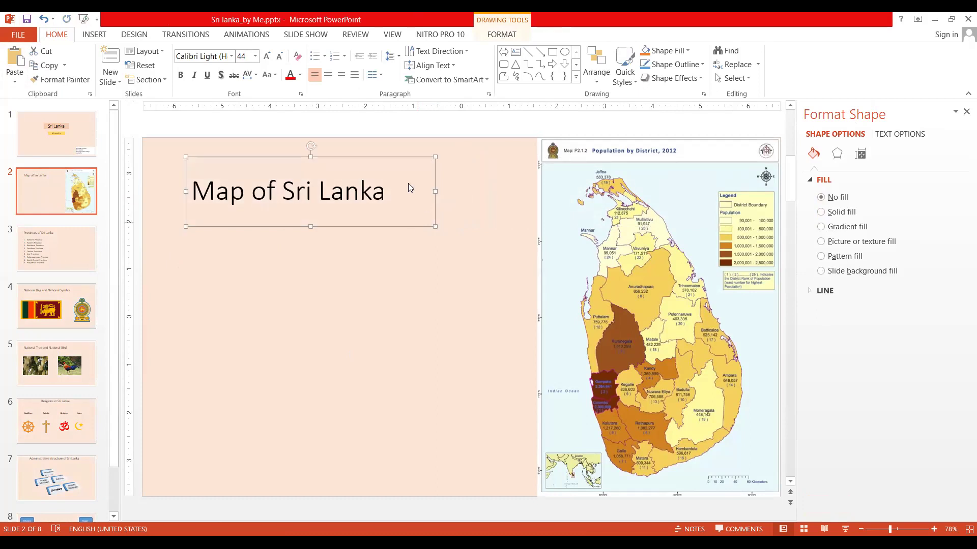
drag(385, 225, 388, 277)
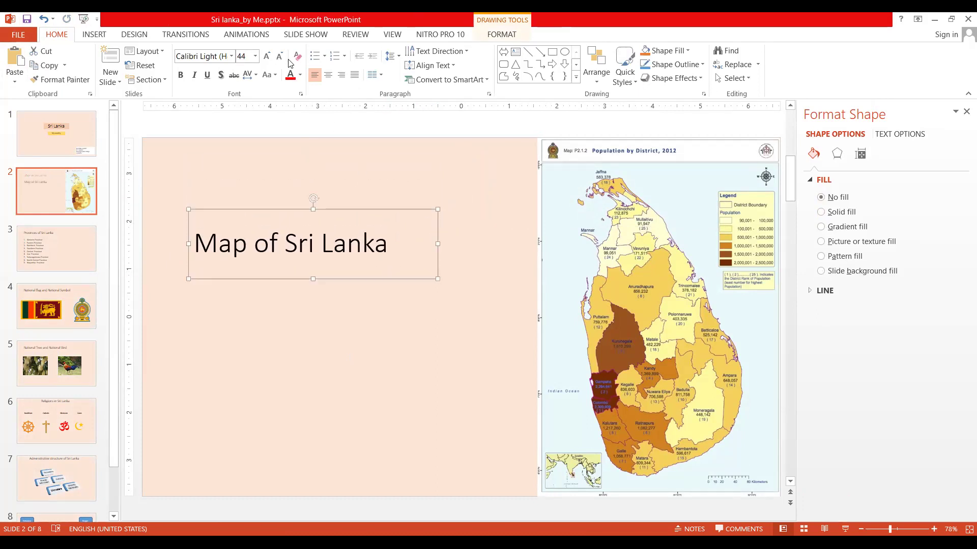
Step: Make the title 48 pt bold and shift it down-left to mid-slide
click(266, 56)
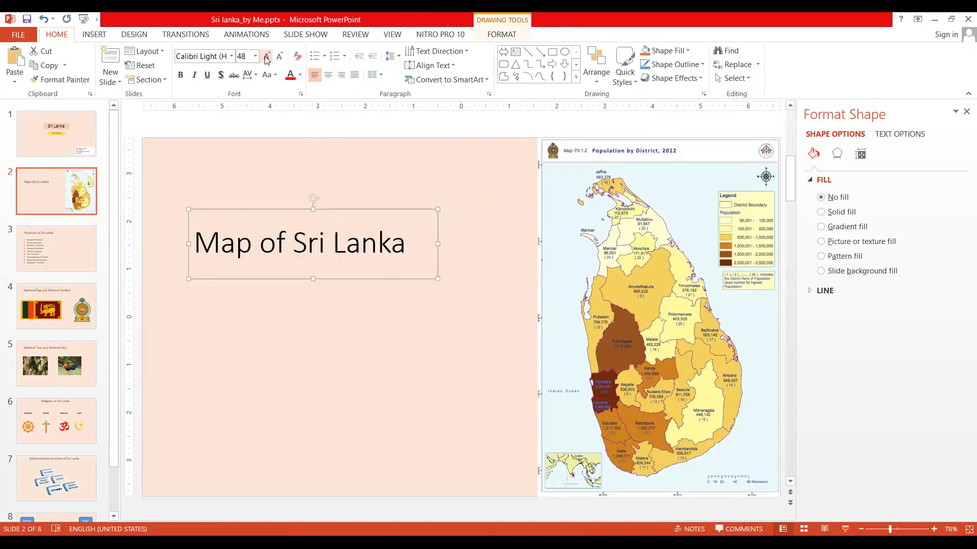
click(180, 75)
drag(380, 209, 345, 278)
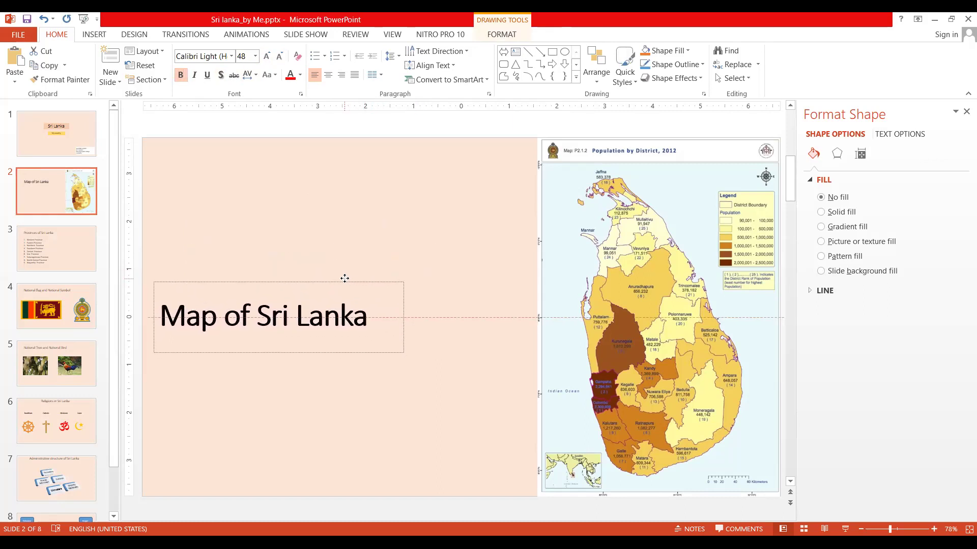
drag(345, 278, 340, 279)
click(407, 236)
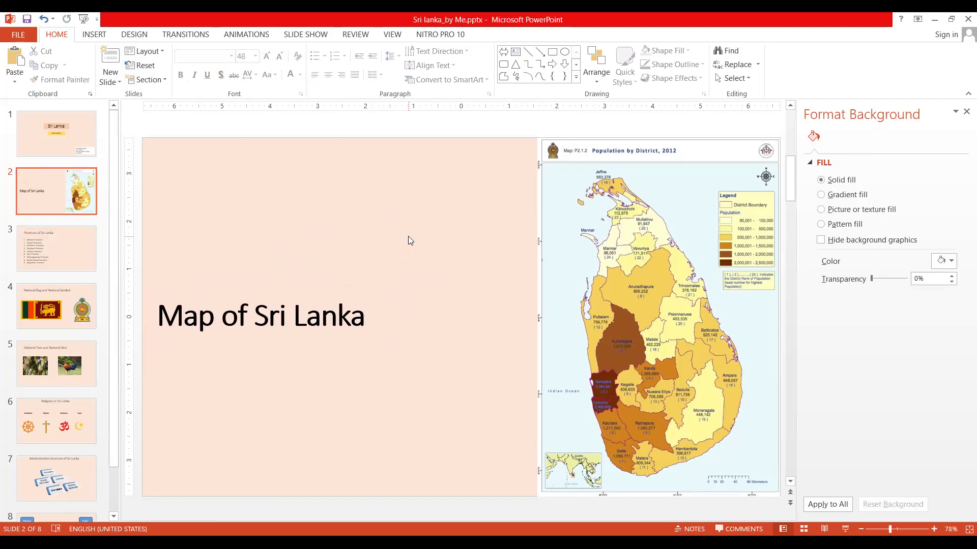
click(87, 36)
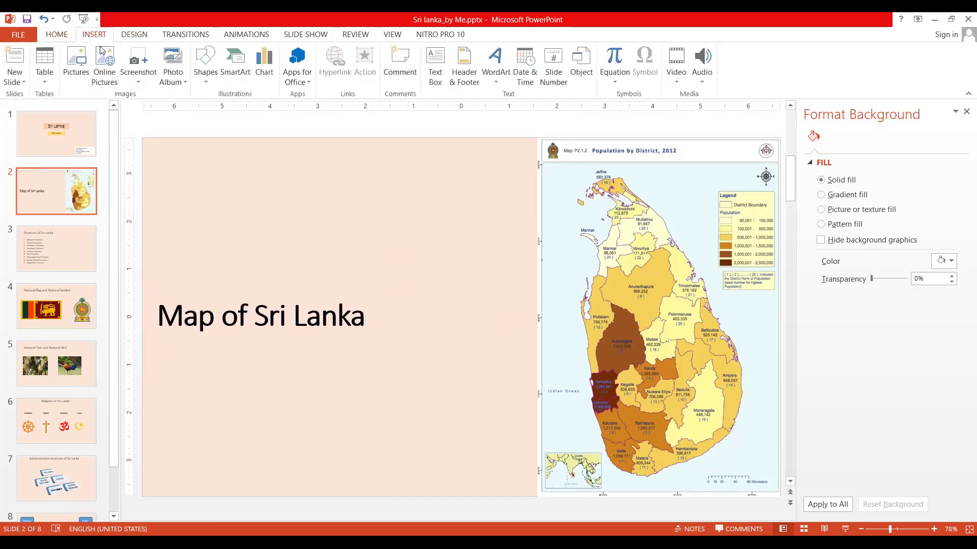
Step: Draw a right arrow between the title and the map and give it the dark-blue style
click(206, 79)
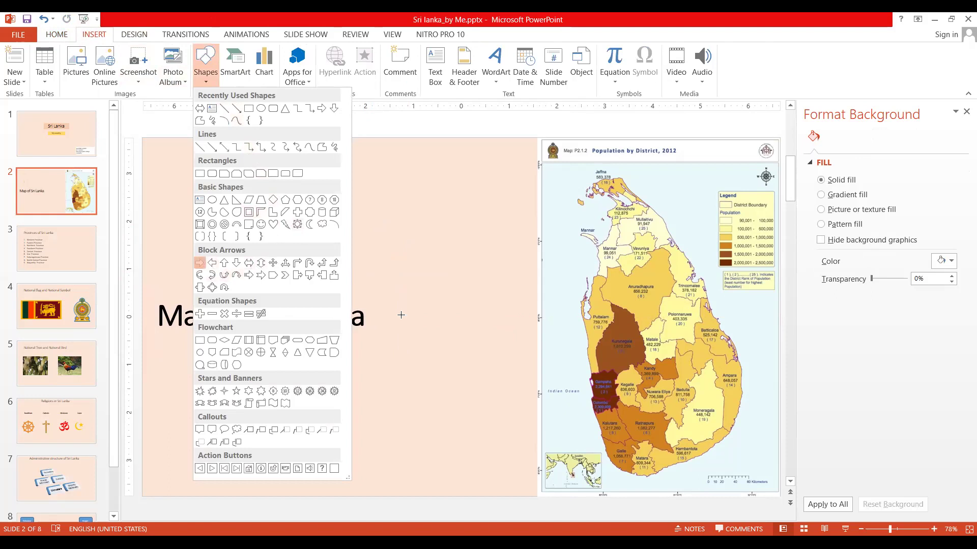
click(199, 262)
drag(411, 305, 494, 337)
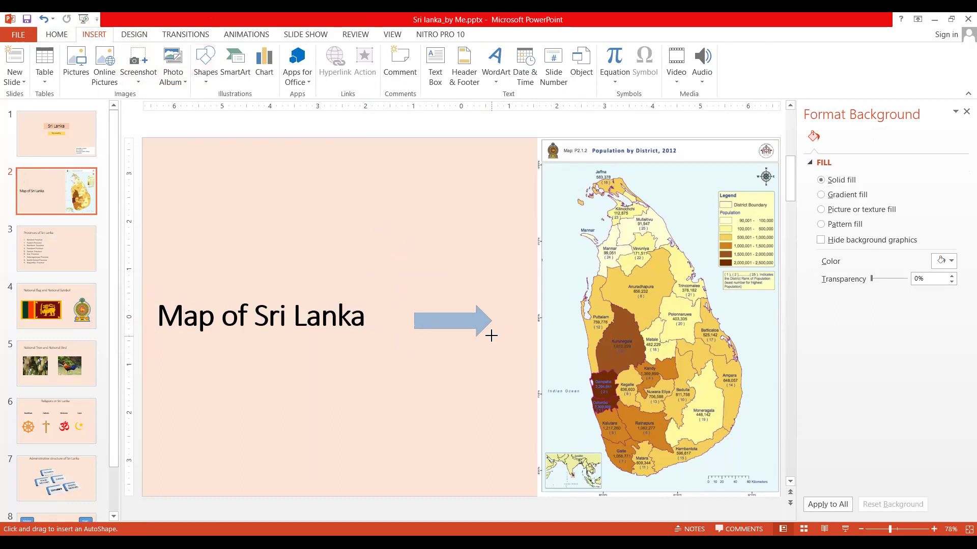
click(256, 68)
click(181, 63)
click(364, 75)
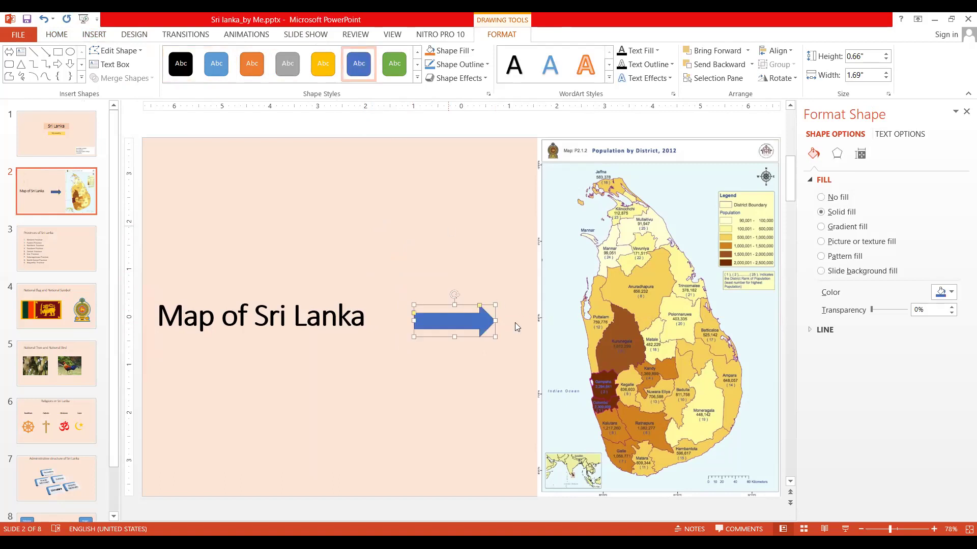
drag(489, 316, 489, 313)
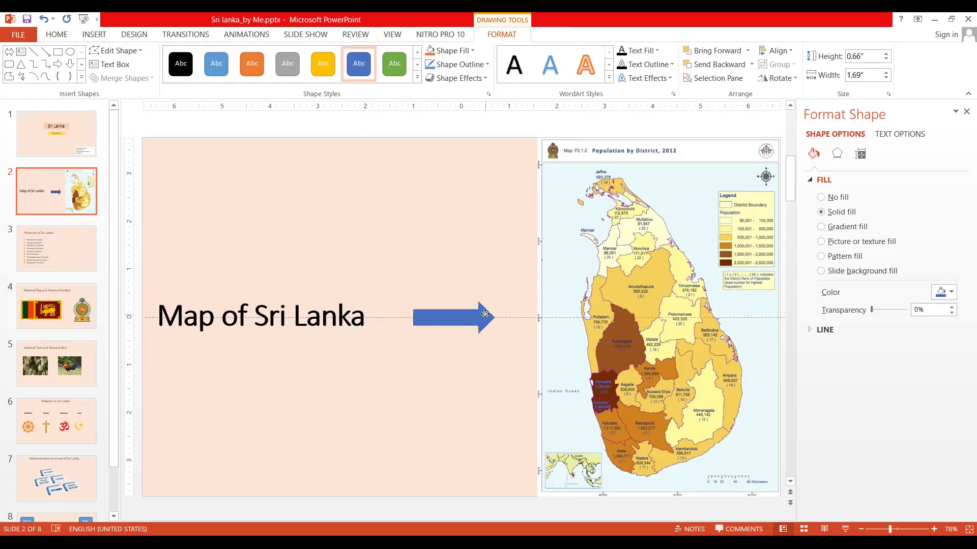
click(477, 373)
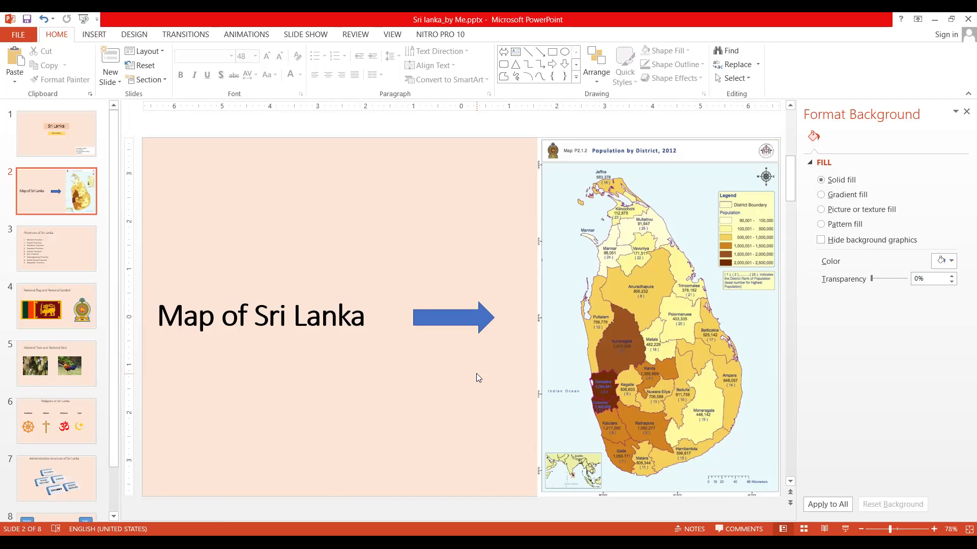
Step: On slide 3, move the Provinces of Sri Lanka title up, fit its box, and centre it
click(65, 232)
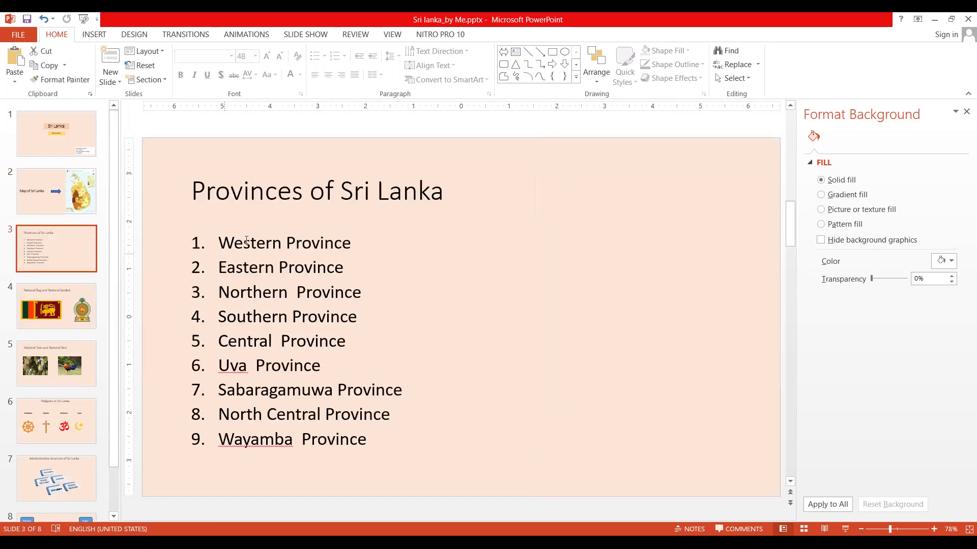
click(352, 191)
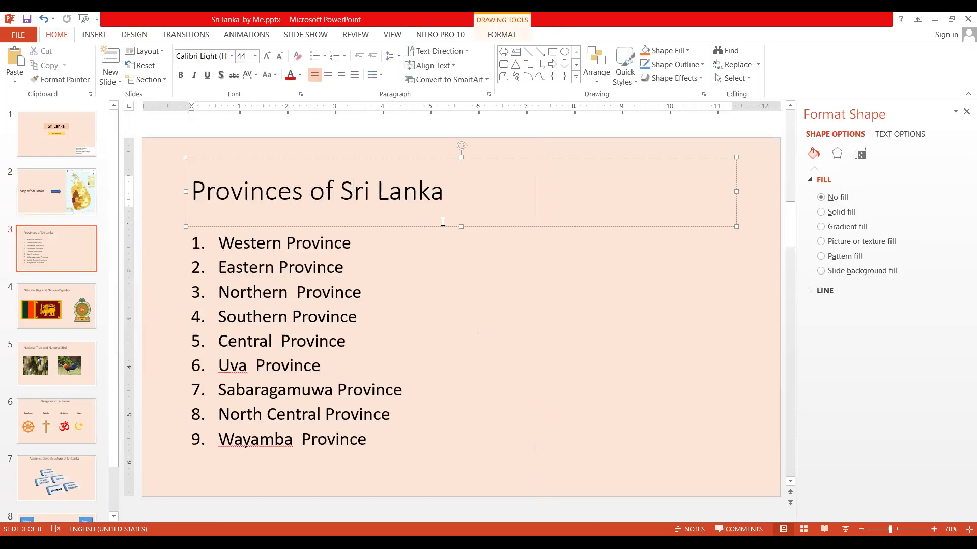
mouse_move(460, 227)
mouse_down()
mouse_move(467, 195)
mouse_move(589, 194)
mouse_move(496, 186)
mouse_up()
drag(755, 167, 481, 166)
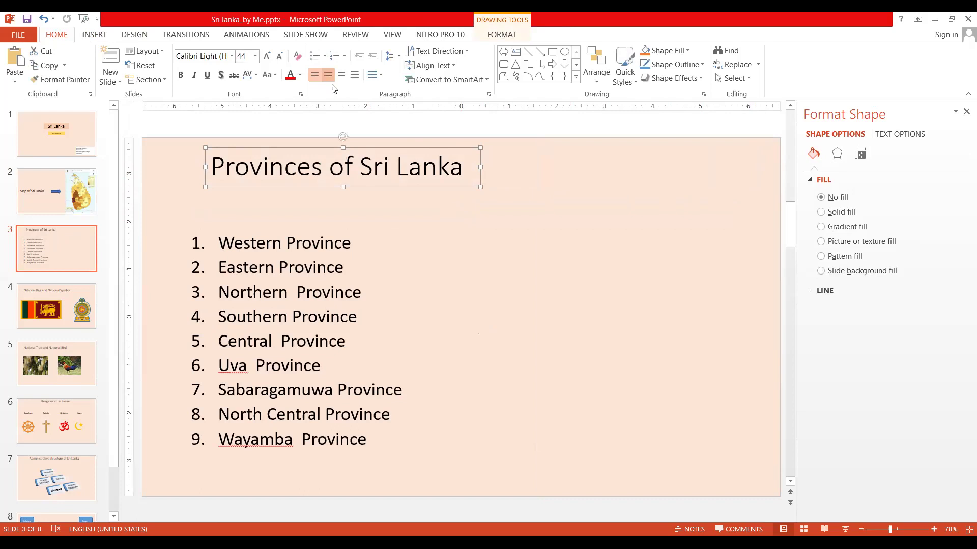
drag(379, 148, 497, 146)
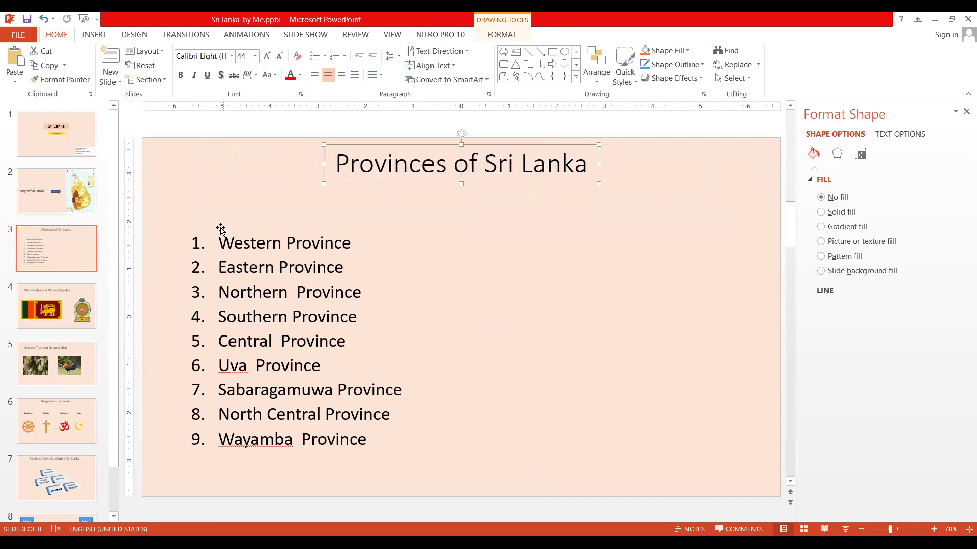
Step: Move the province list up-left, narrow its box, and select all nine lines
click(257, 232)
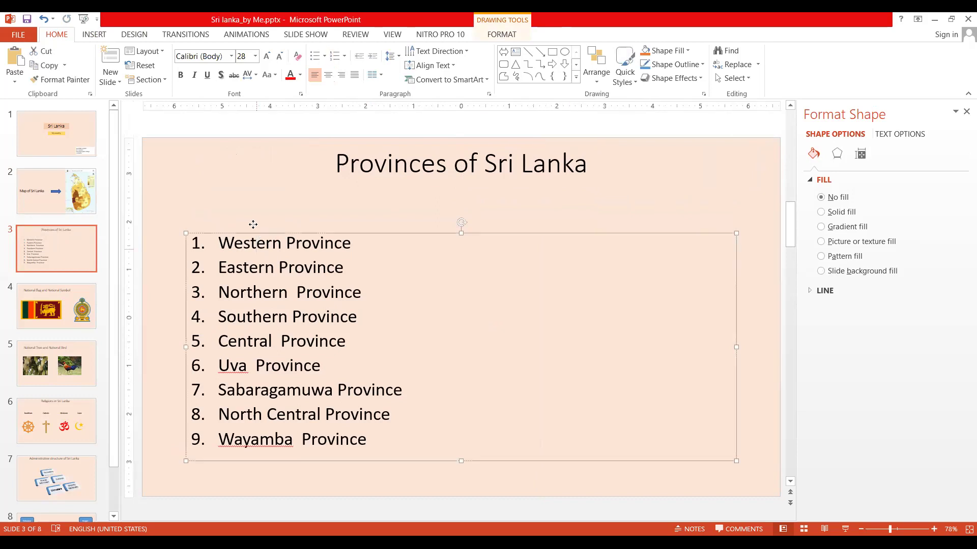
drag(252, 224, 230, 192)
drag(715, 314, 424, 325)
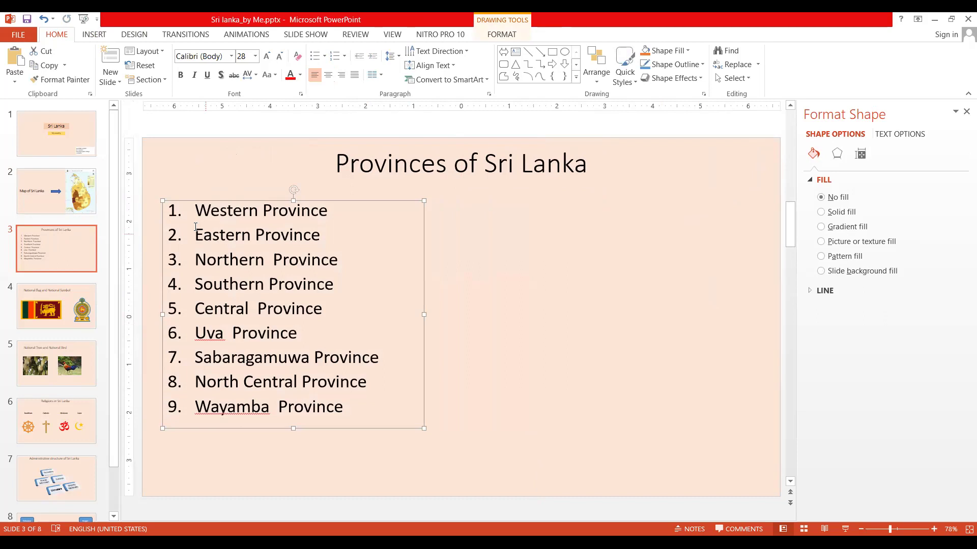
drag(199, 211, 197, 433)
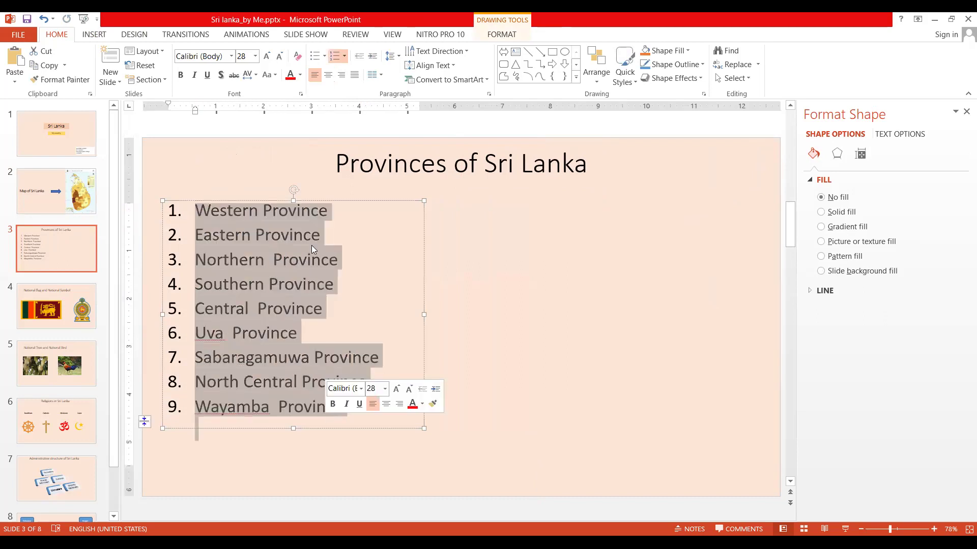
Step: Set 12 pt spacing after each province line in the paragraph spacing options
click(391, 57)
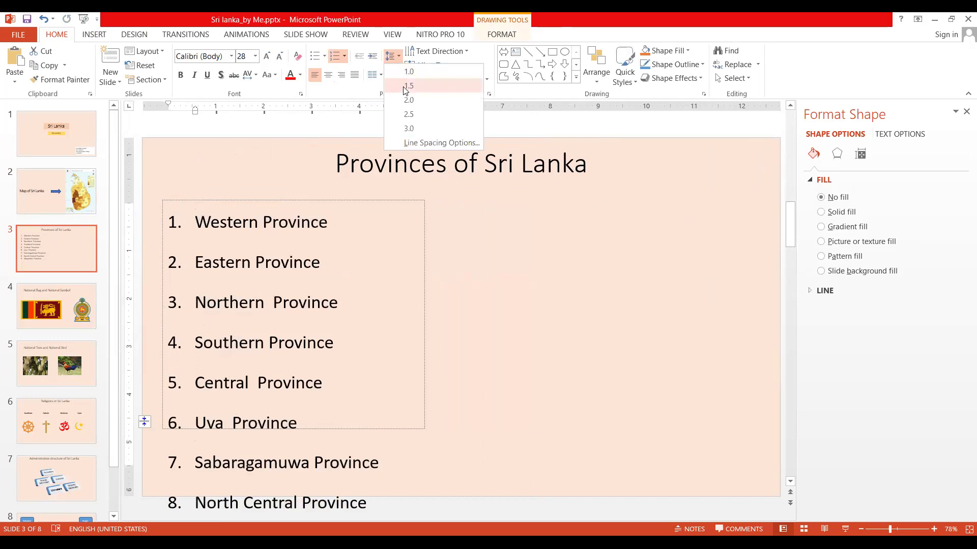
click(411, 143)
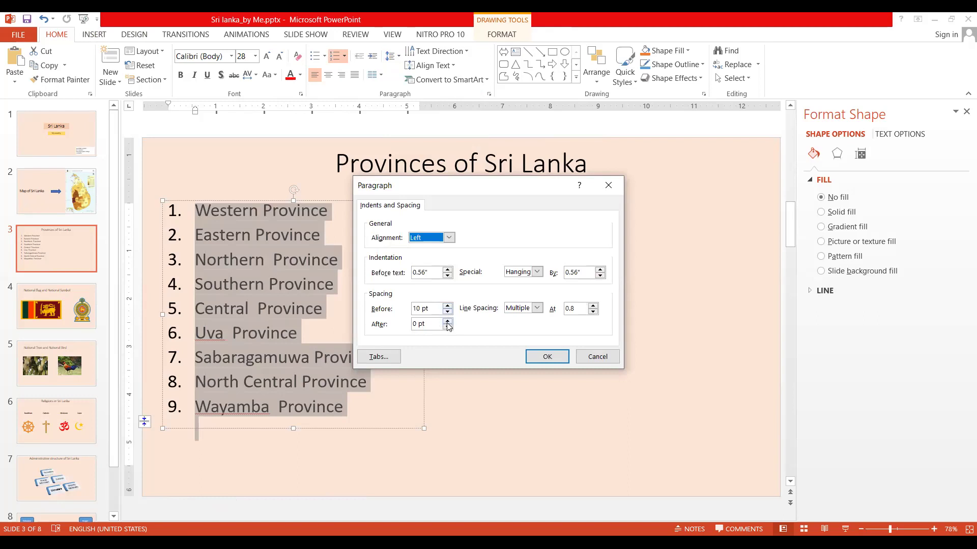
click(447, 321)
click(447, 322)
click(547, 357)
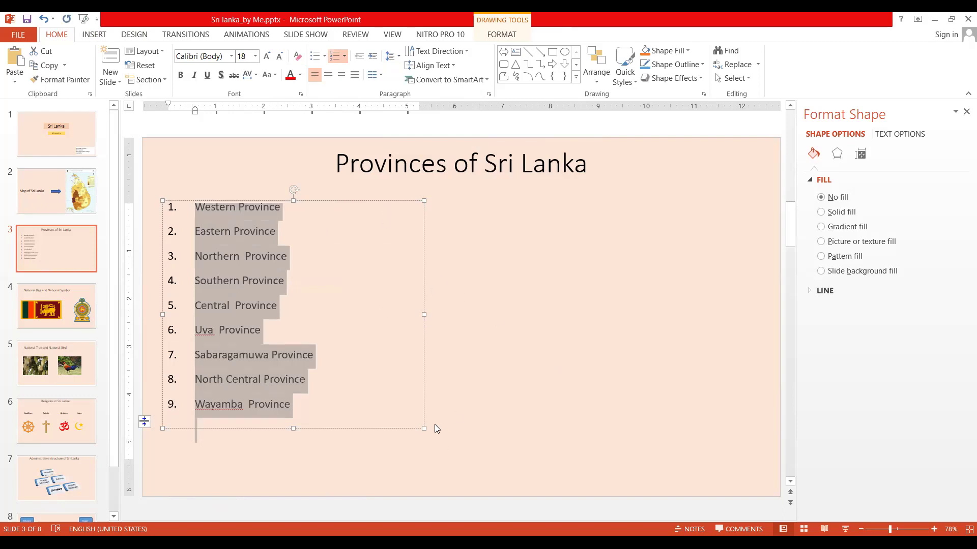
Step: Stretch the list box down to the slide's bottom and nudge it slightly up
drag(426, 432, 472, 496)
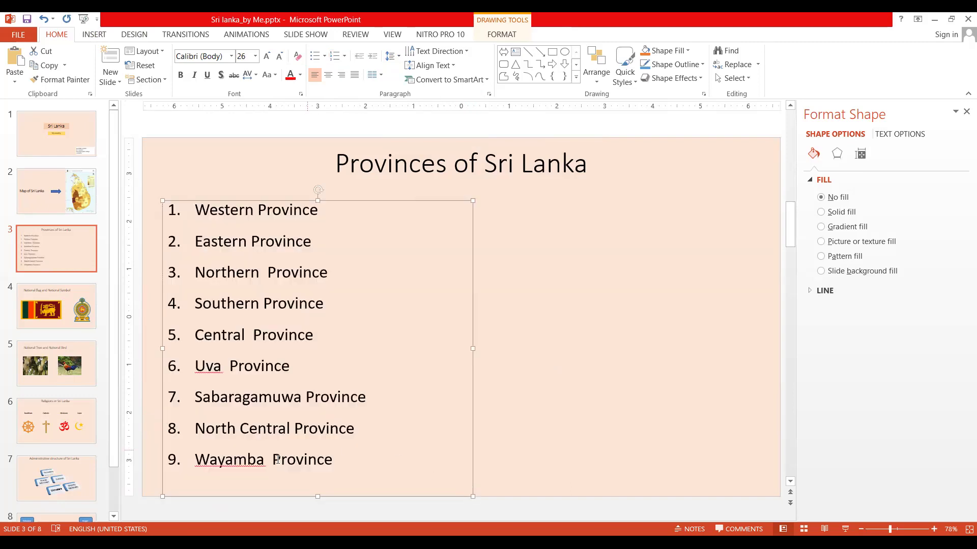
right_click(246, 460)
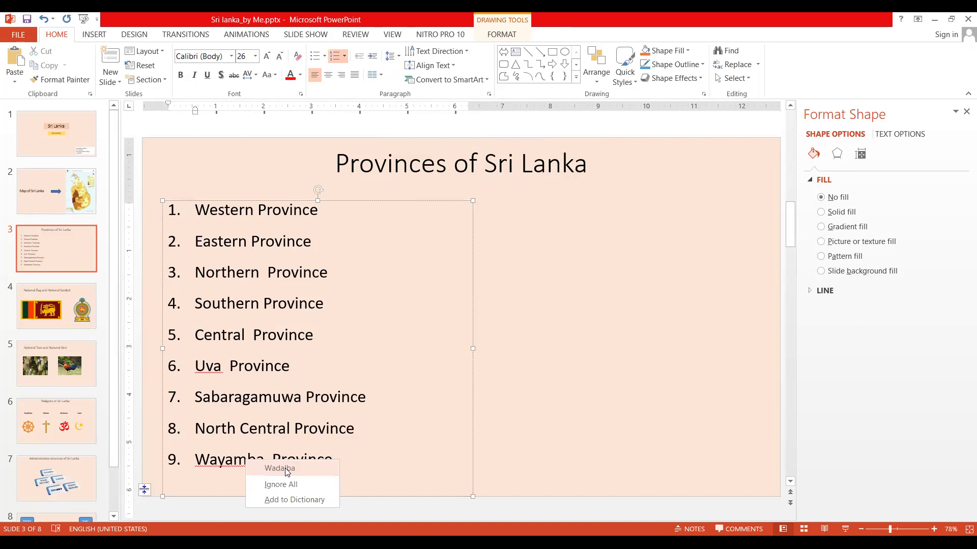
key(Escape)
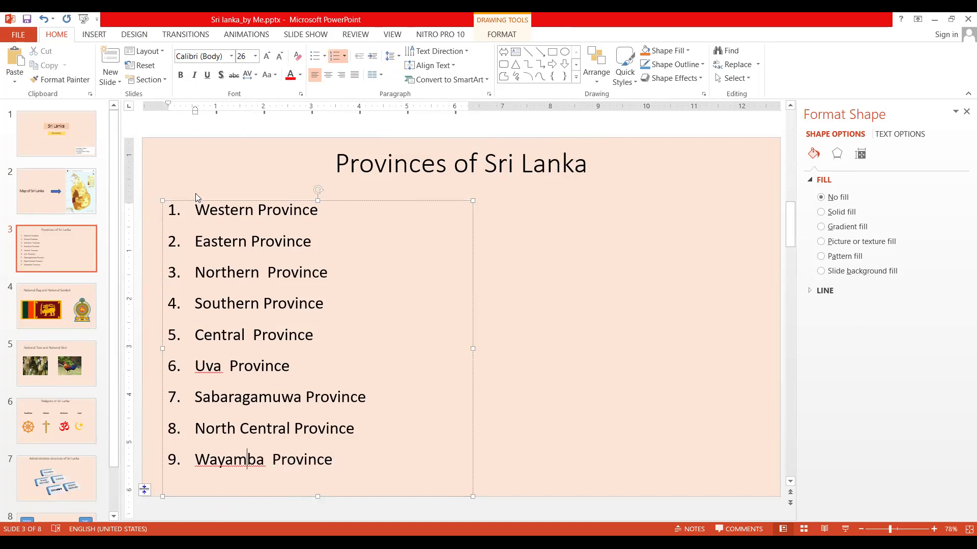
mouse_move(227, 201)
mouse_down()
mouse_move(226, 190)
mouse_move(228, 201)
mouse_up()
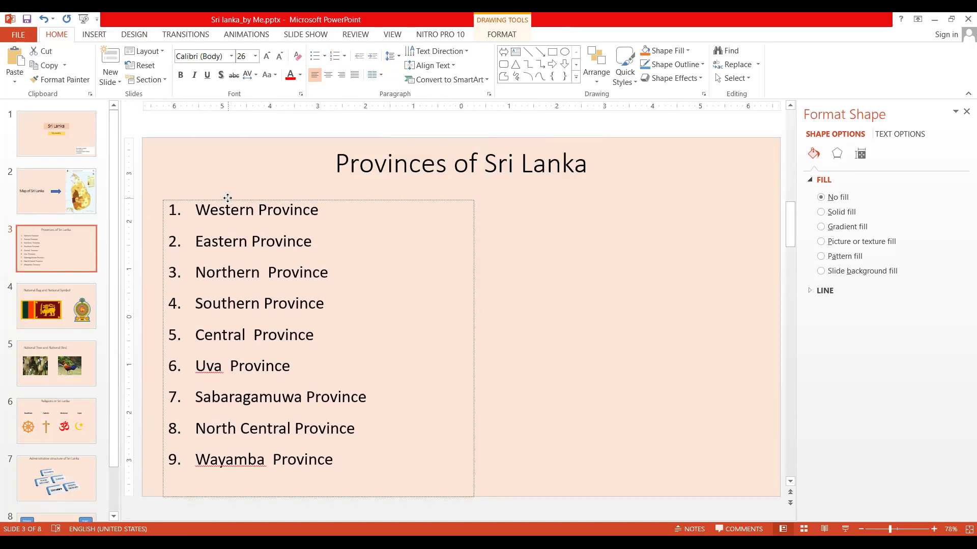
click(595, 330)
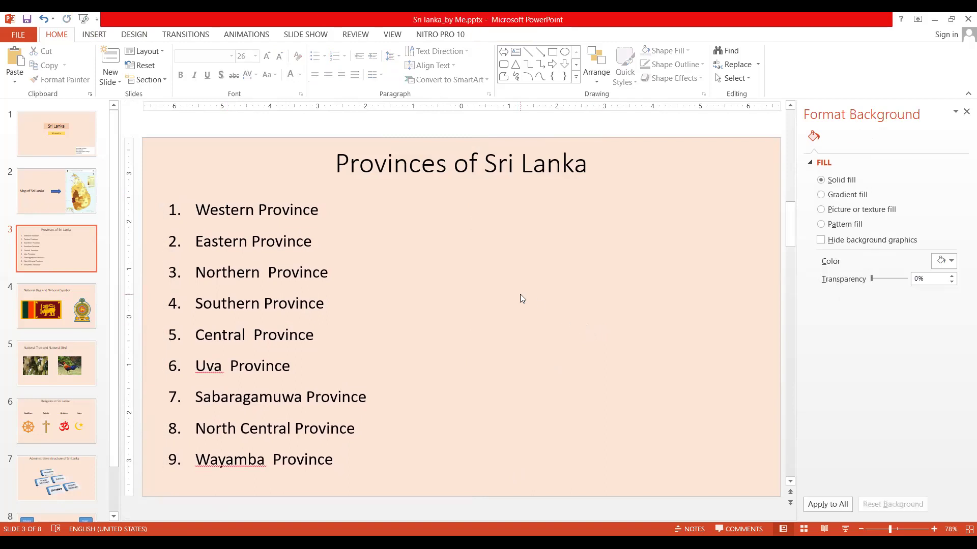
Step: Make all nine province names blue
drag(196, 209, 334, 459)
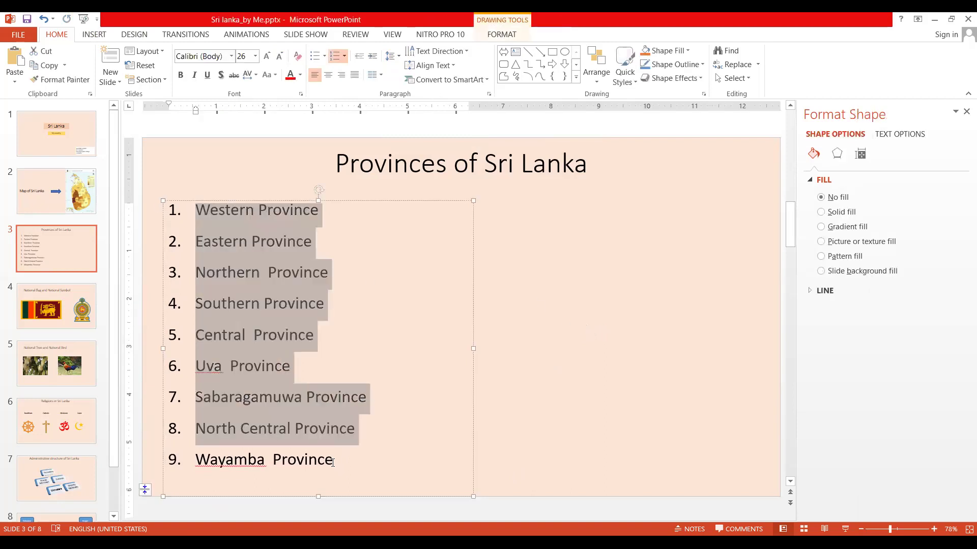
click(302, 76)
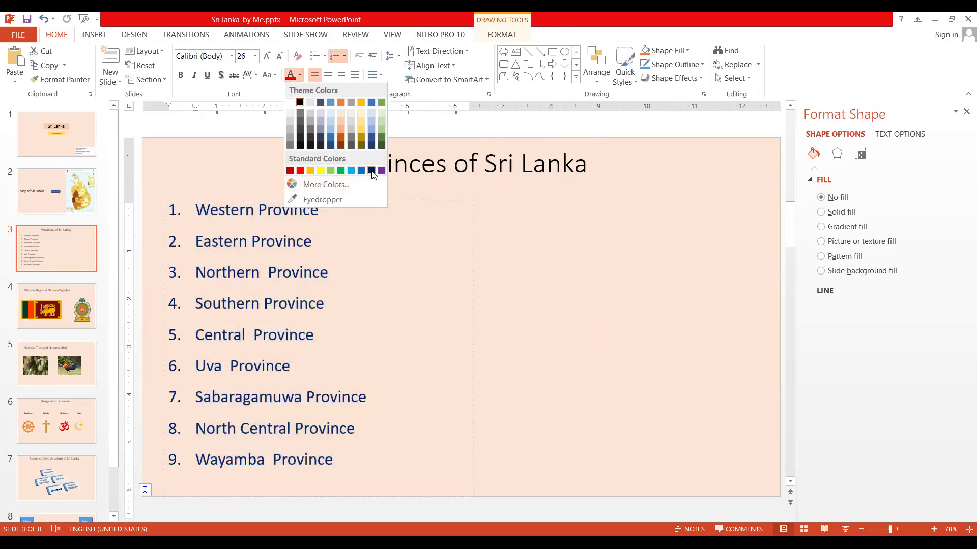
click(362, 171)
click(513, 289)
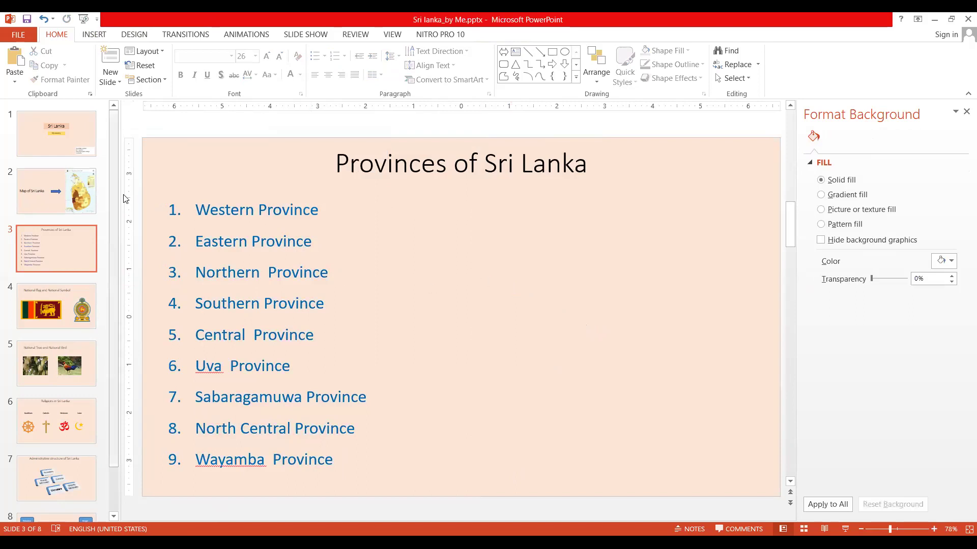
click(275, 241)
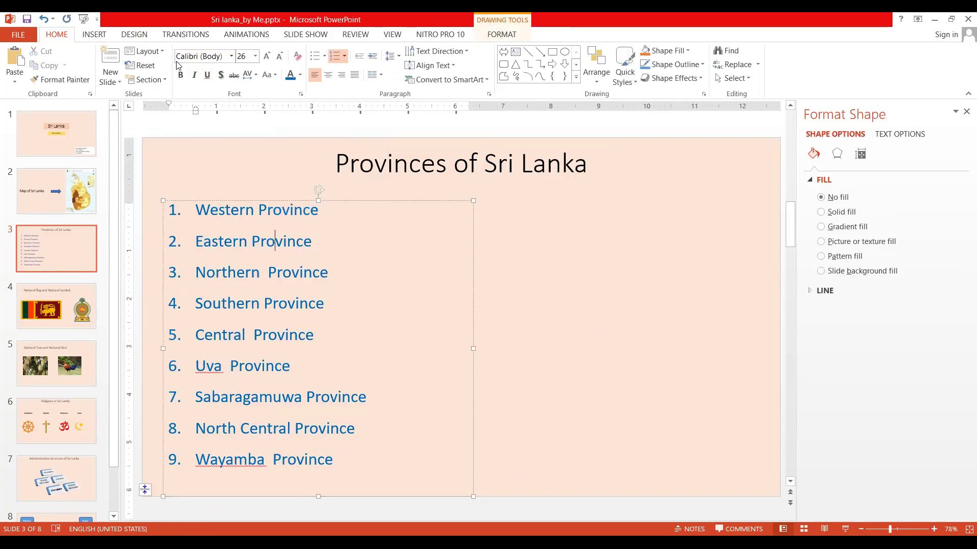
click(557, 250)
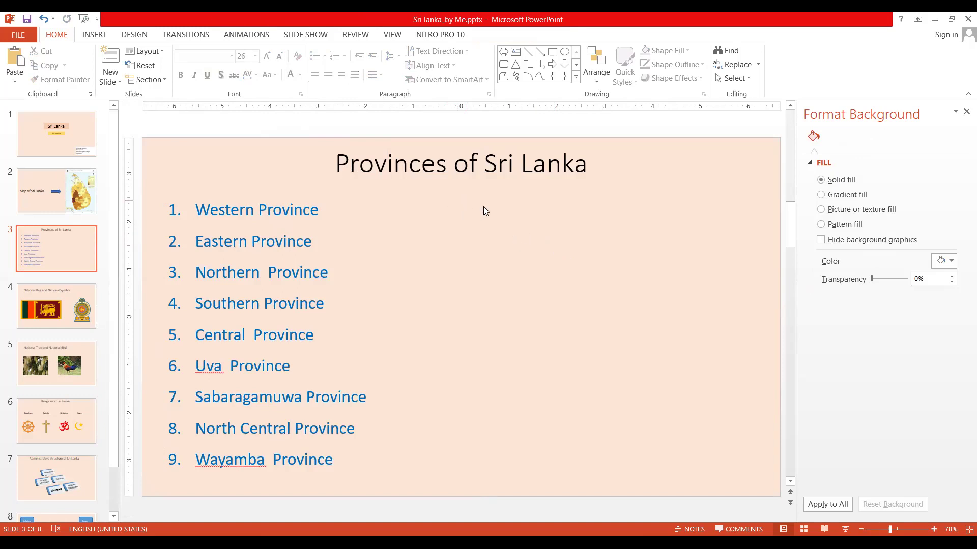
Step: Review the Map of Sri Lanka slide, then return to the Provinces slide
click(70, 191)
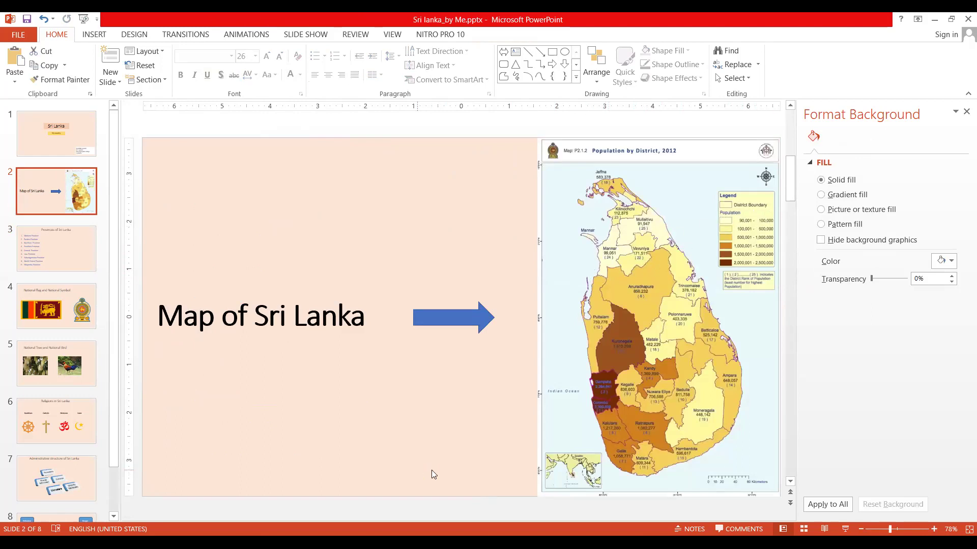
click(90, 269)
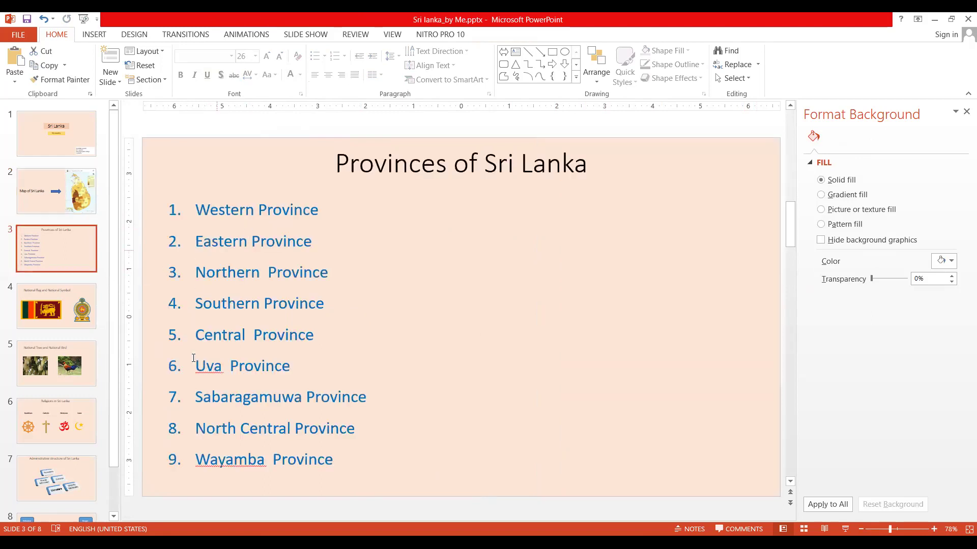
click(95, 34)
Step: Search online pictures for 'province map of sri lanka' and insert a province map image
click(106, 77)
click(549, 140)
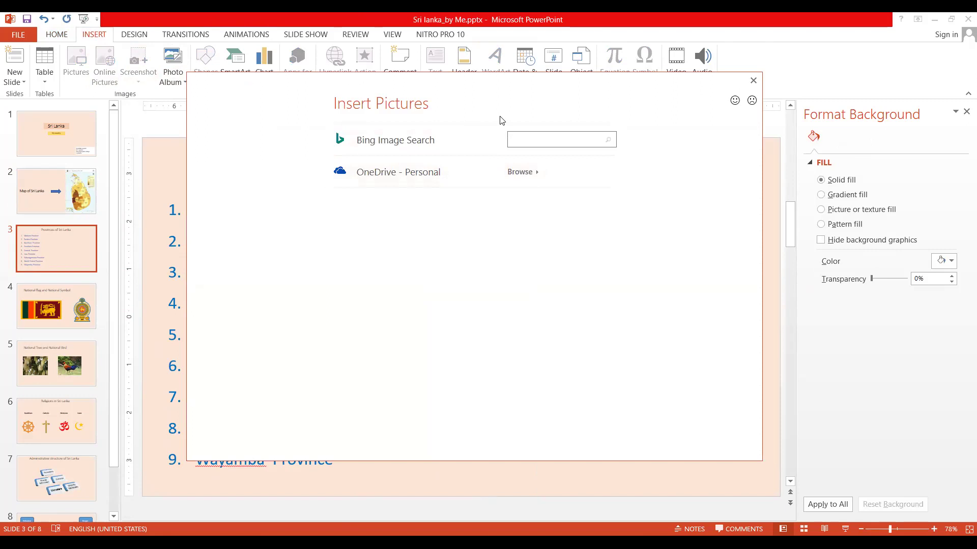
text(province map of sr)
text(i lanka)
key(Return)
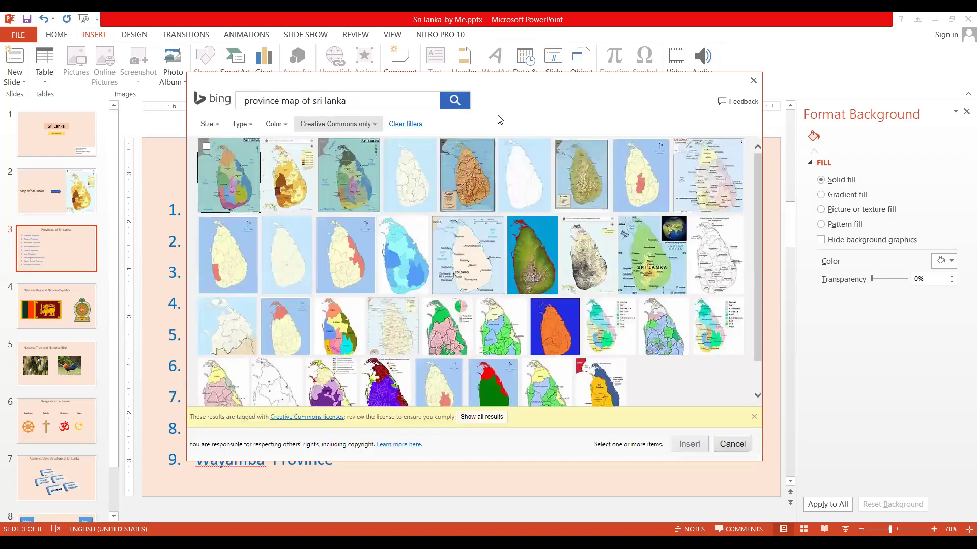
mouse_move(285, 327)
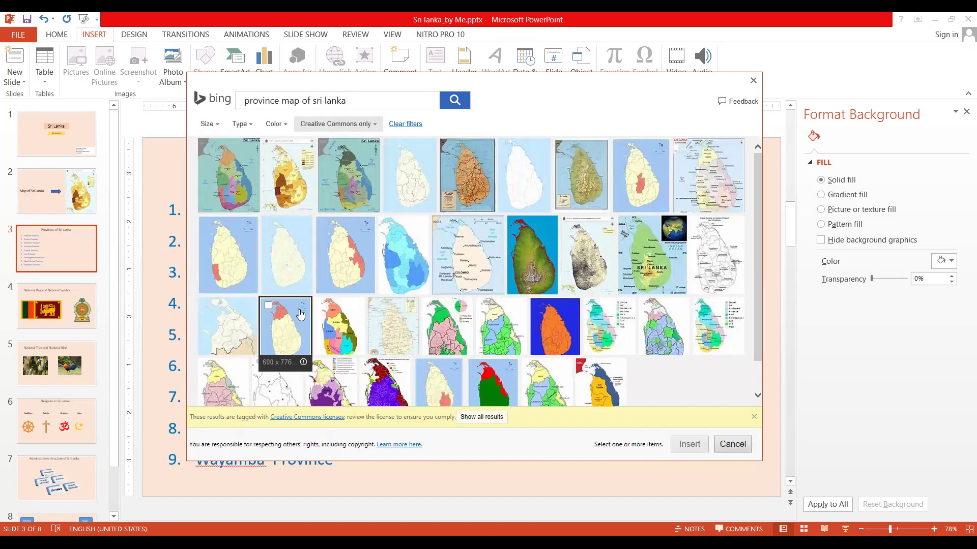
click(406, 193)
click(687, 444)
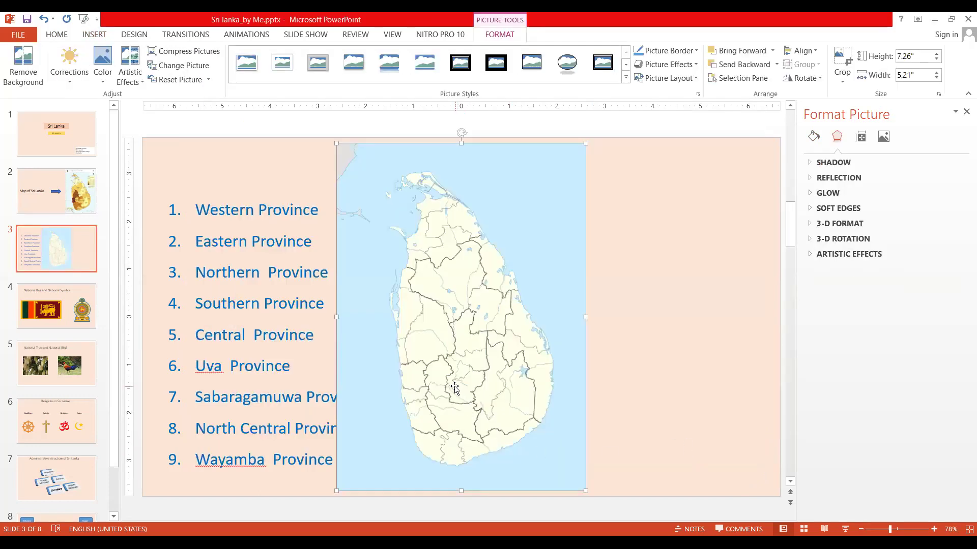
Step: Shrink the map to about 6.09" × 4.37" and place it right of the province list
mouse_move(437, 348)
mouse_down()
mouse_move(625, 351)
mouse_move(611, 347)
mouse_up()
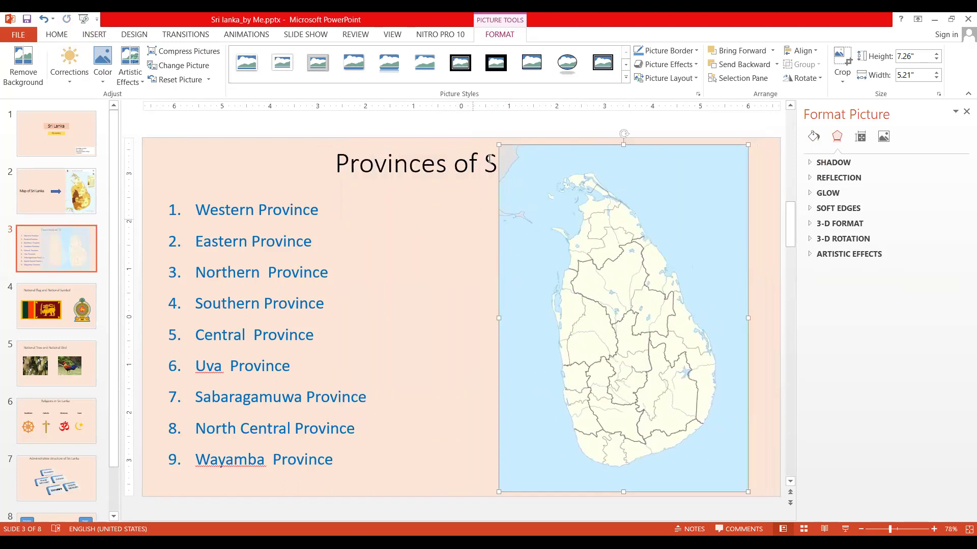
drag(498, 145, 538, 201)
drag(558, 233, 526, 249)
click(358, 352)
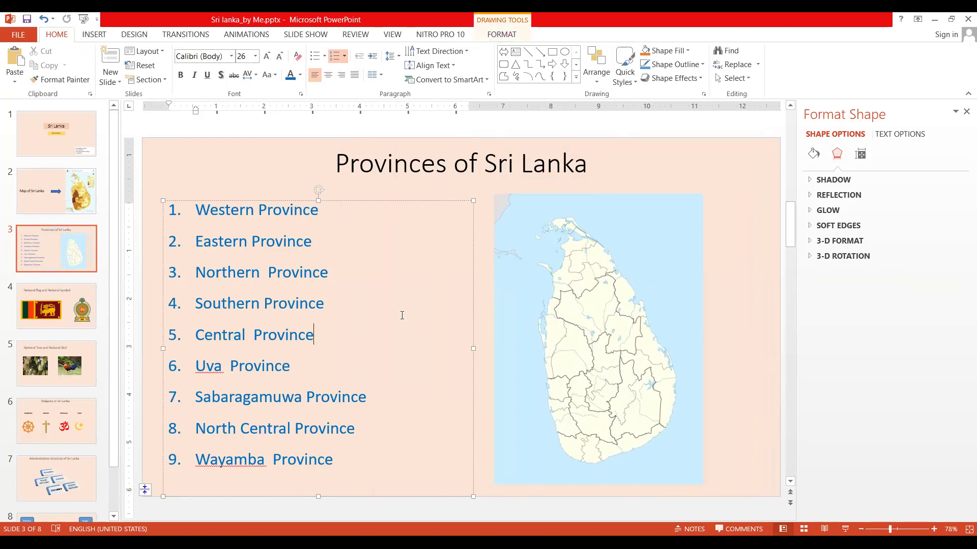
Step: Make the Provinces of Sri Lanka title text bold and dark blue
click(416, 175)
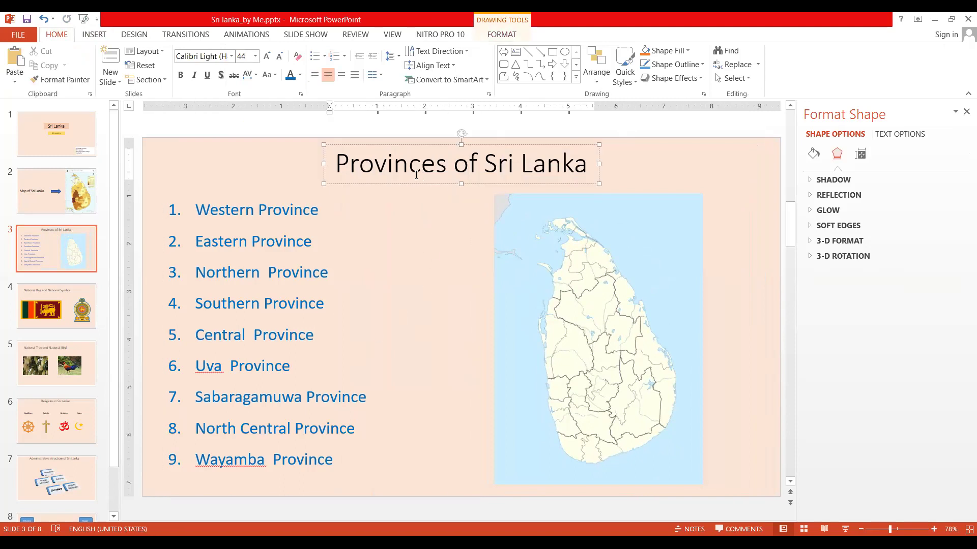
triple_click(416, 175)
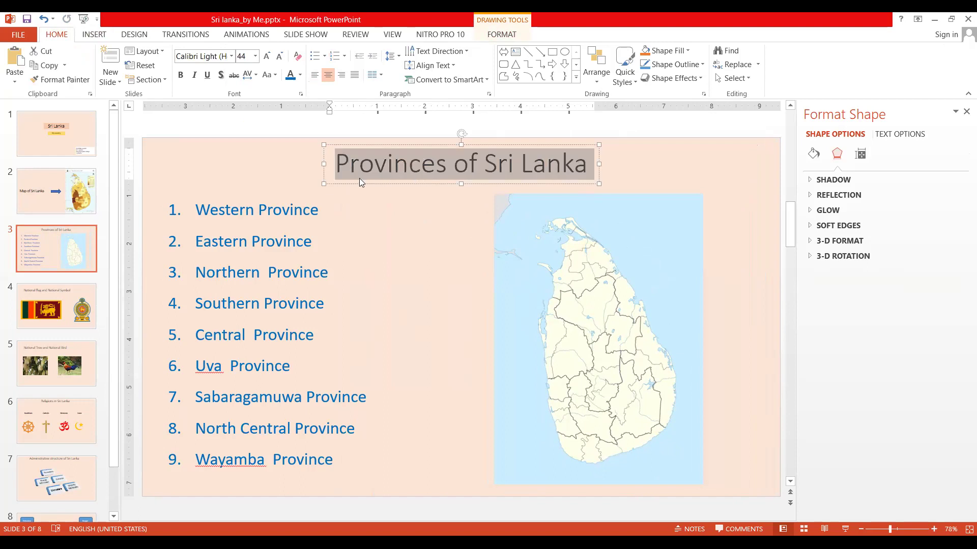
click(180, 76)
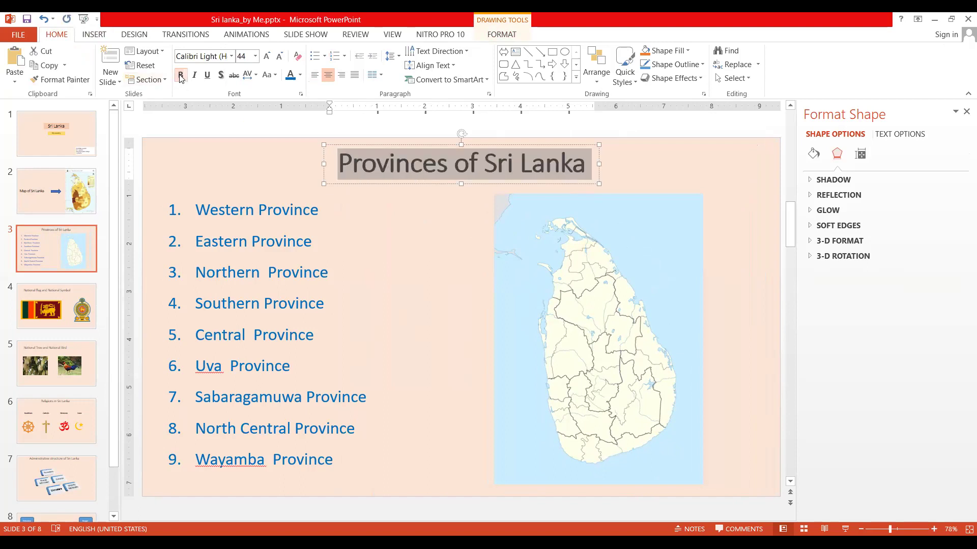
click(299, 76)
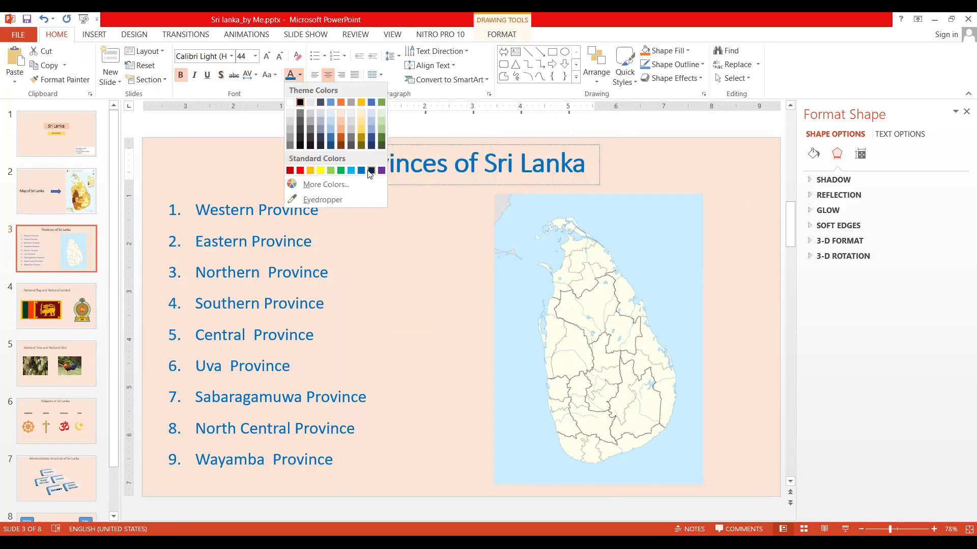
click(463, 322)
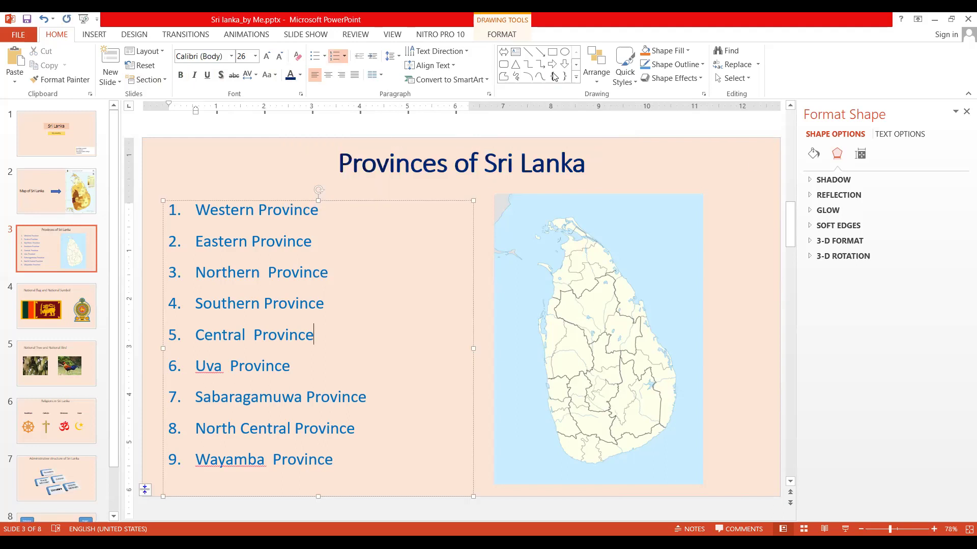
Step: Fill the title box with a light-yellow colour from More Fill Colors
click(481, 165)
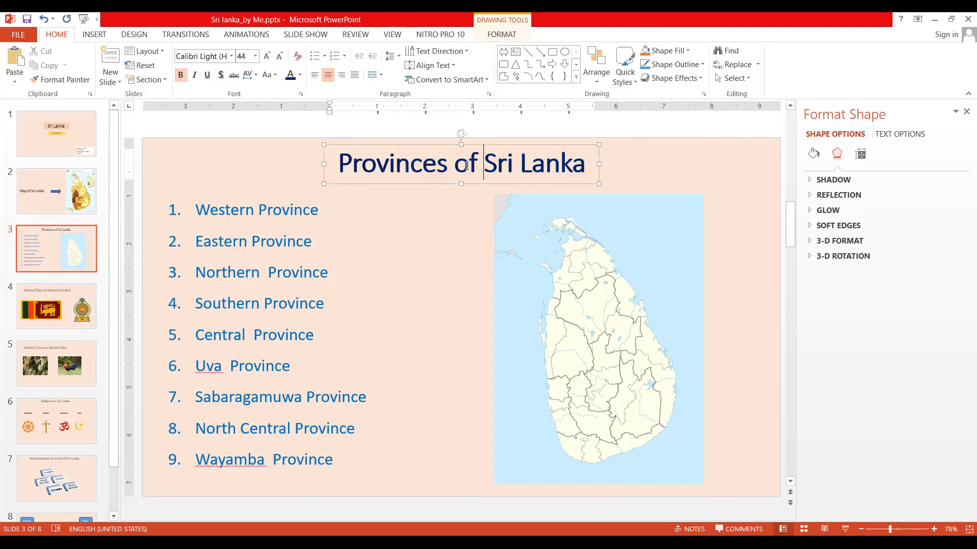
click(443, 184)
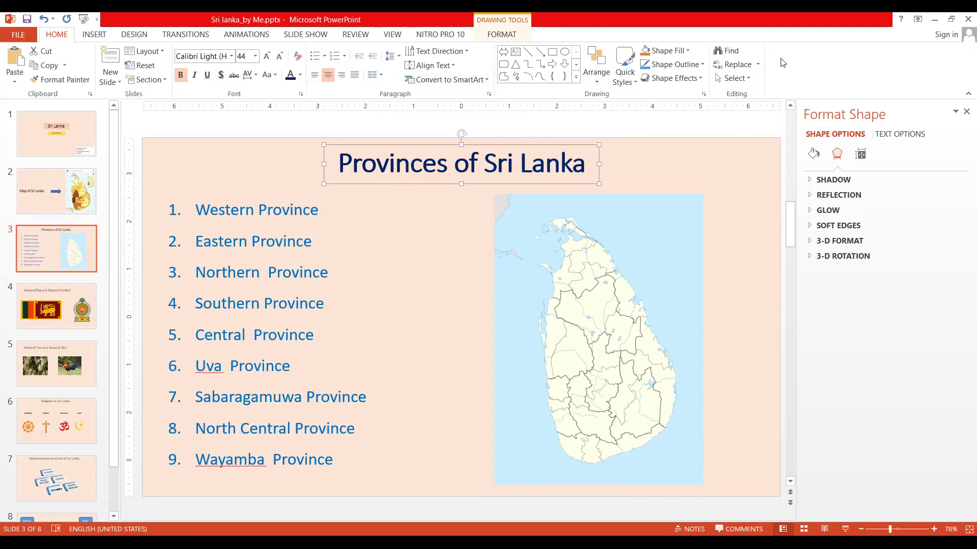
click(669, 50)
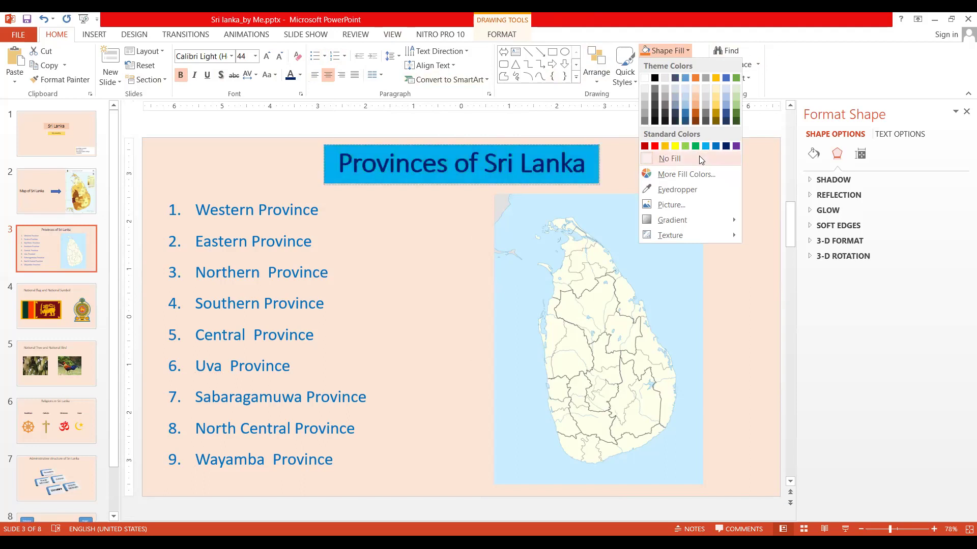
click(677, 176)
click(214, 238)
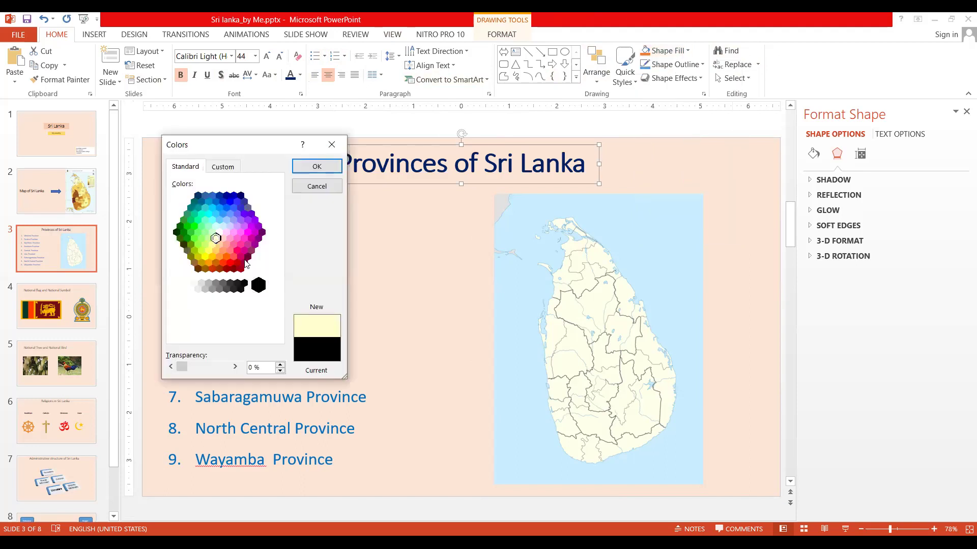
click(305, 171)
click(393, 252)
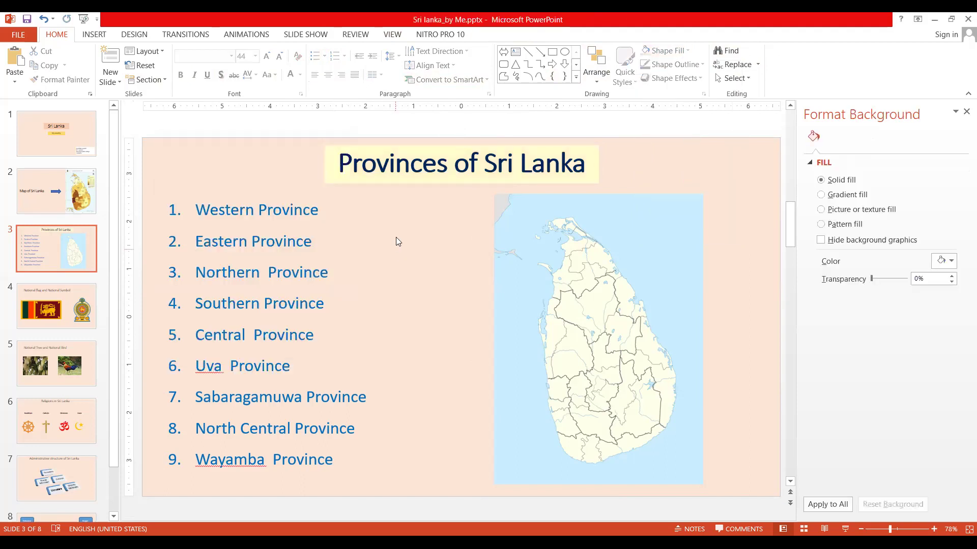
Step: Nudge the title box slightly up and save the presentation
drag(420, 186, 421, 182)
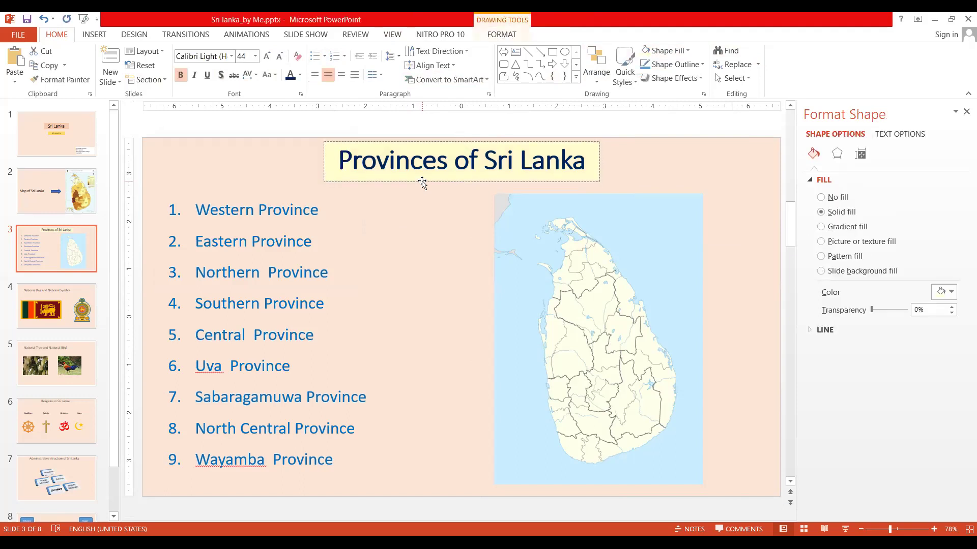
click(434, 277)
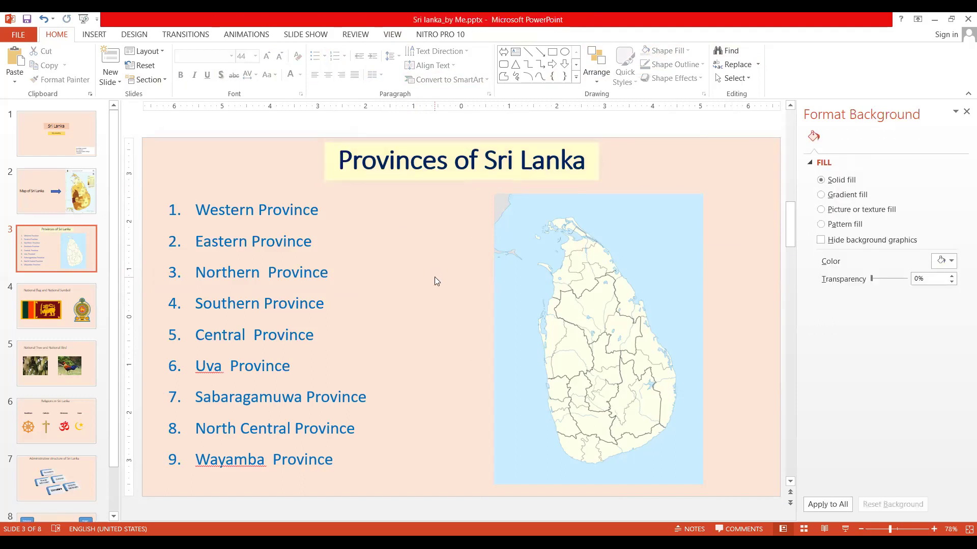
click(27, 19)
Step: Move through the deck to slide 4, National flag and National Symbol
scroll(176, 356, up, 2)
click(38, 143)
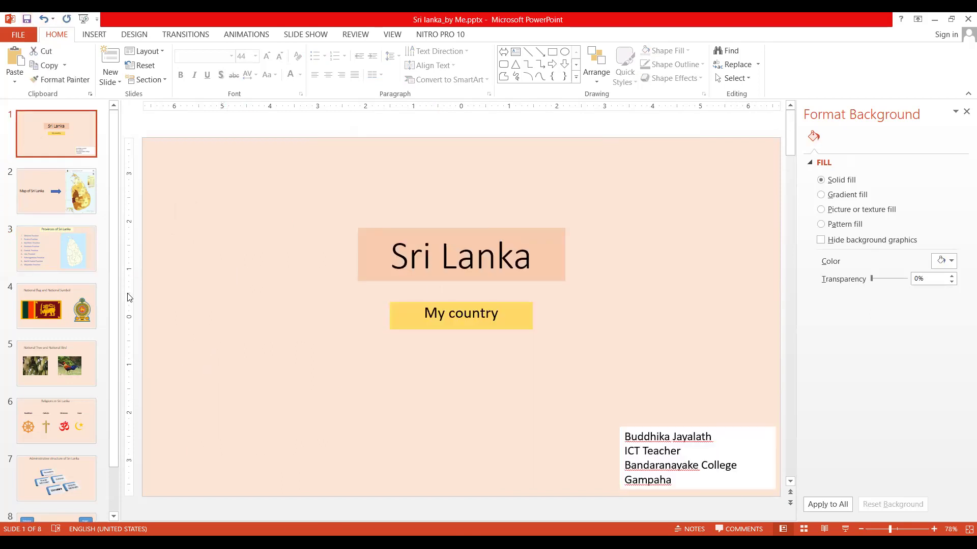
click(61, 201)
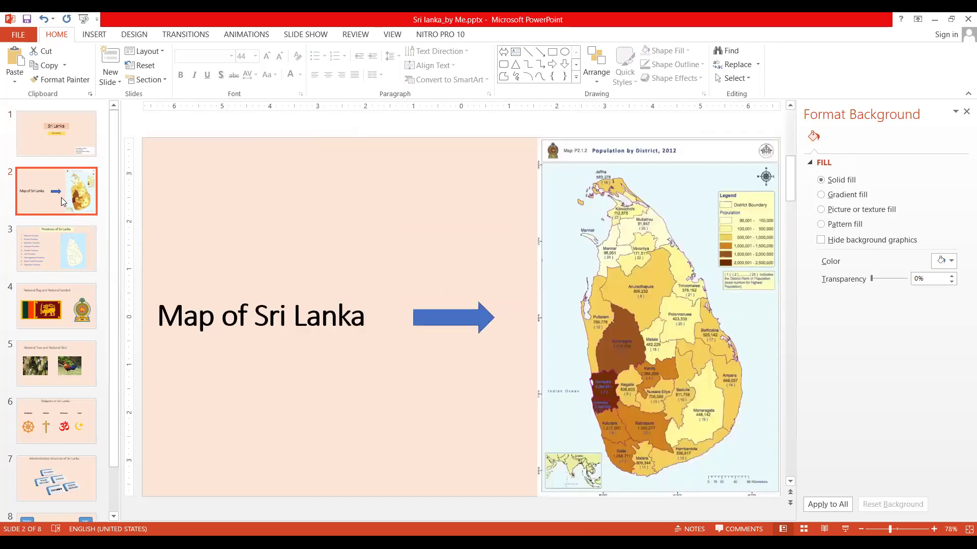
click(66, 250)
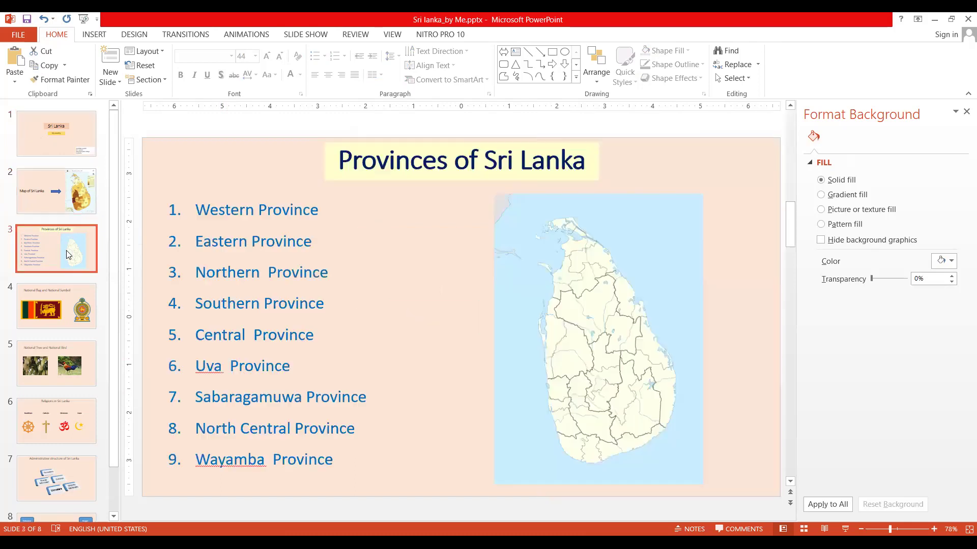
click(71, 300)
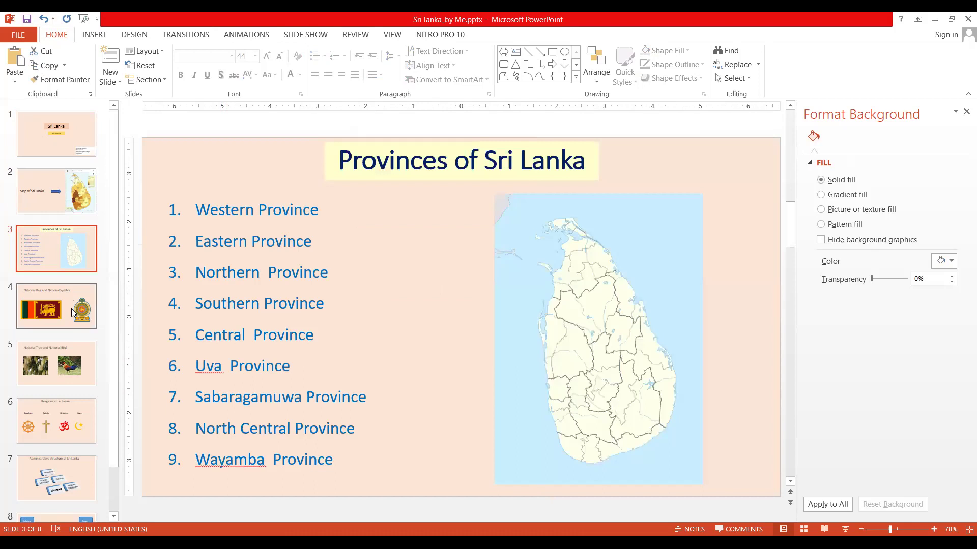
Step: Enlarge the whole slide 4 title to 54 pt and make it bold
click(328, 192)
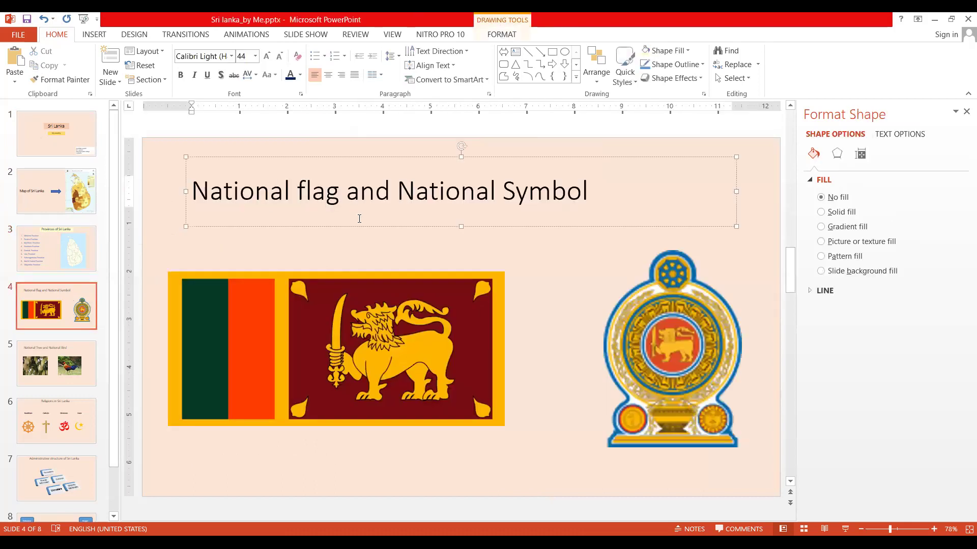
click(266, 56)
click(267, 56)
click(267, 56)
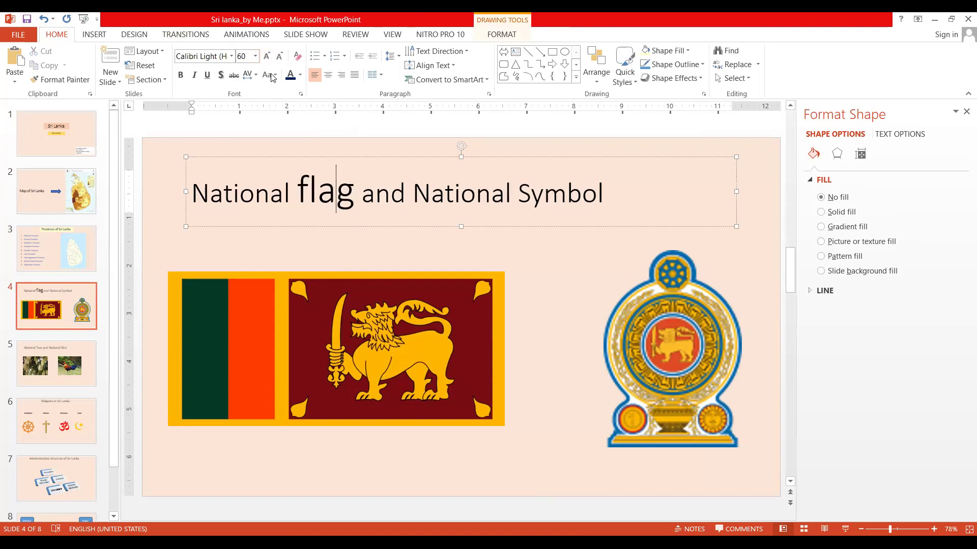
key(ctrl+z)
key(ctrl+z)
key(ctrl+z)
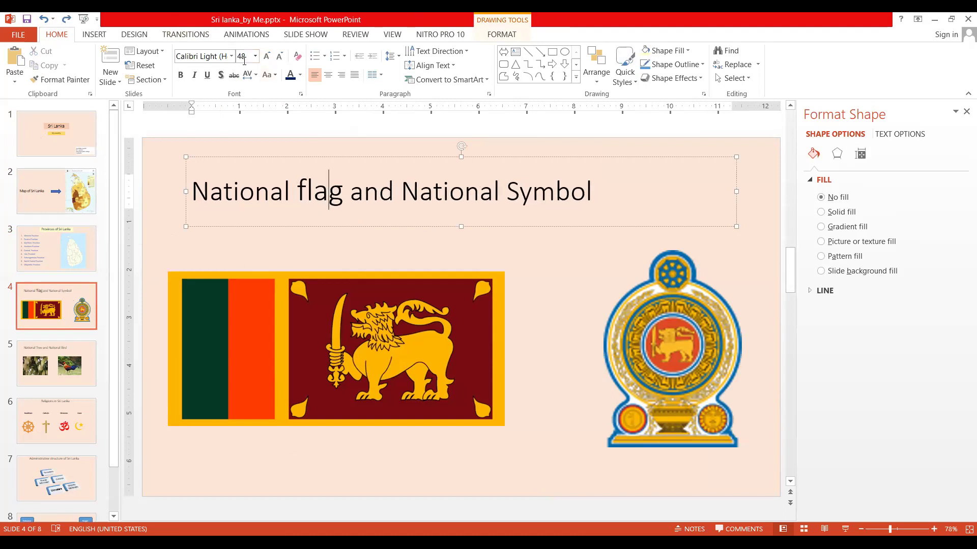
click(211, 157)
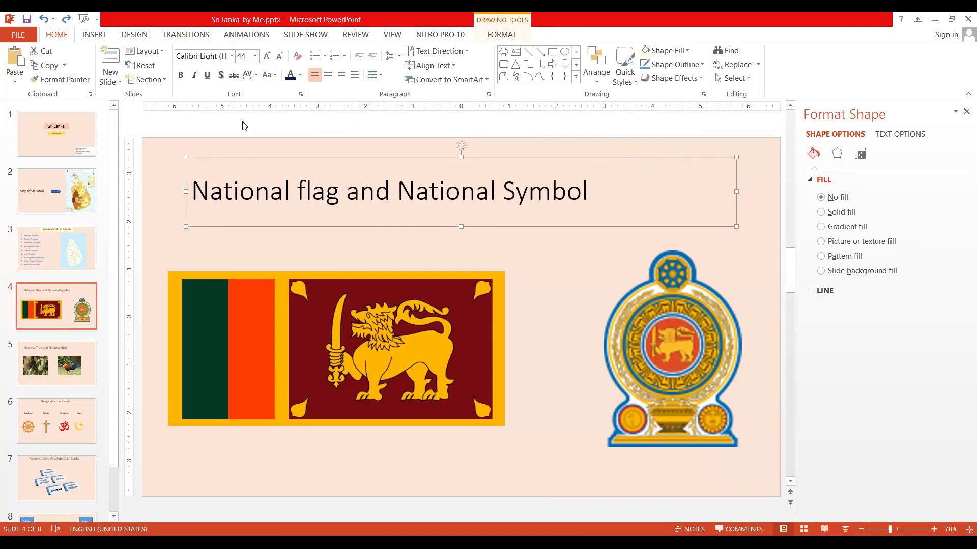
click(266, 56)
click(266, 56)
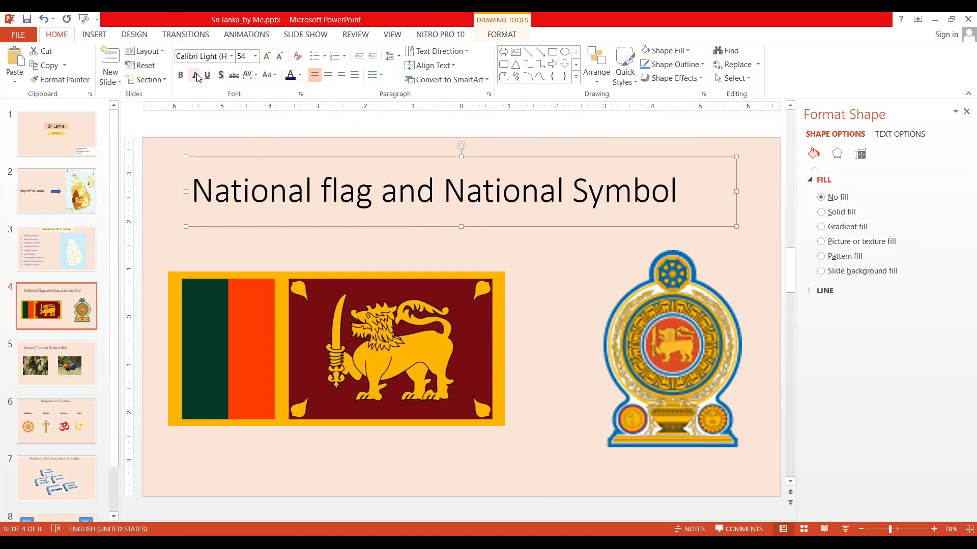
click(181, 74)
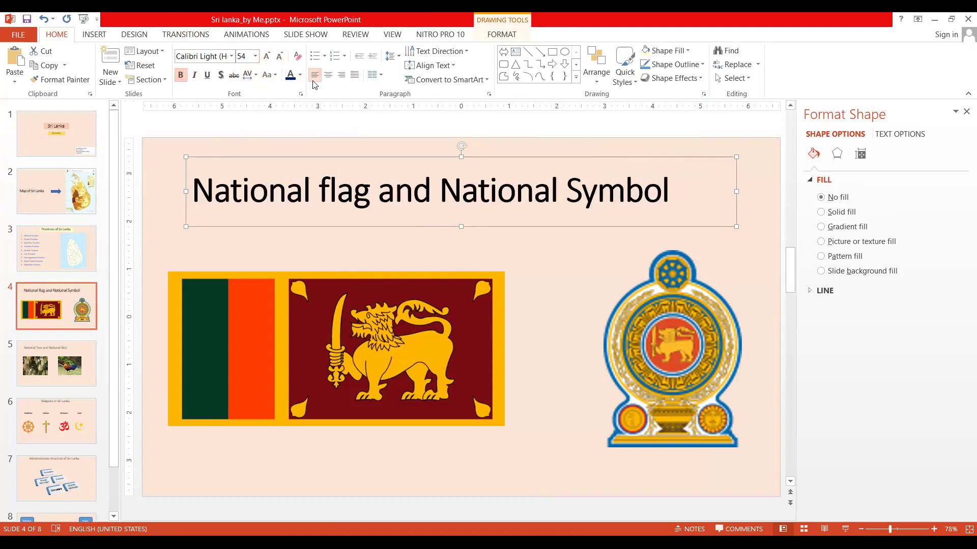
Step: Centre the title text and raise its box toward the top of the slide
mouse_move(197, 158)
mouse_down()
mouse_move(222, 165)
mouse_move(200, 164)
mouse_up()
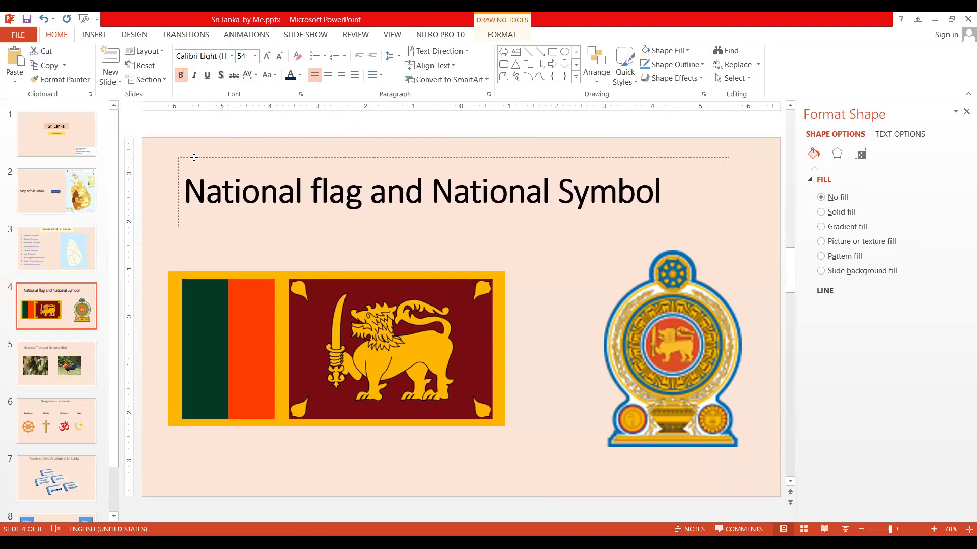
click(328, 75)
mouse_move(425, 214)
mouse_down()
mouse_move(448, 199)
mouse_move(443, 218)
mouse_up()
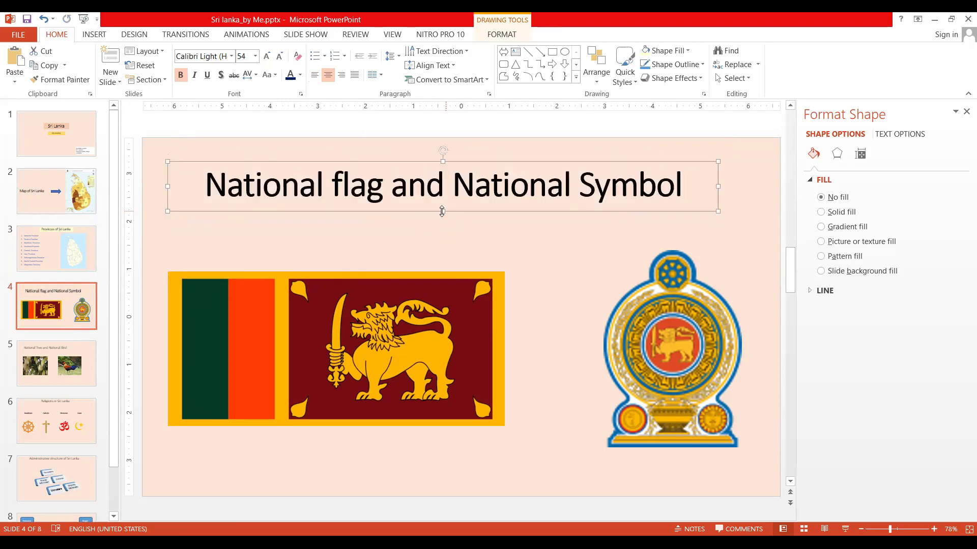
drag(443, 217, 447, 197)
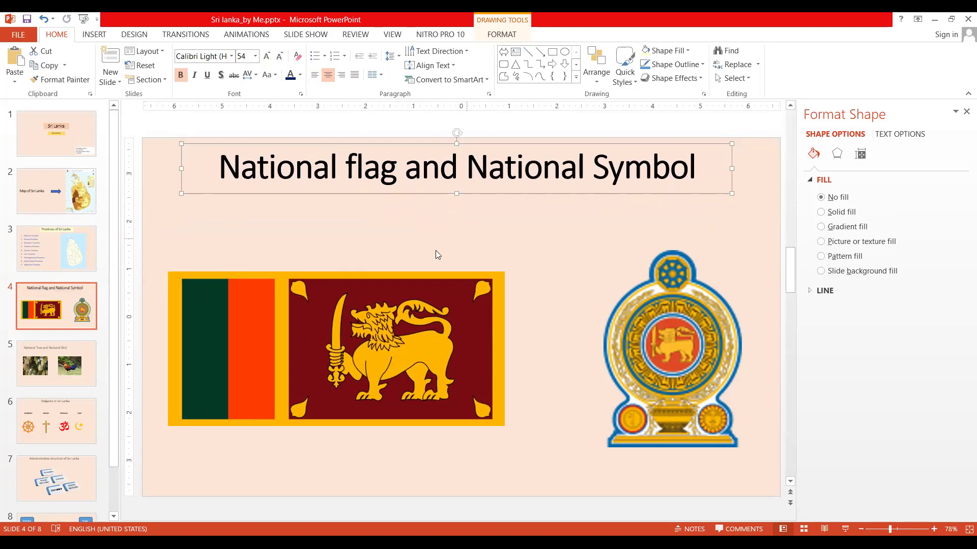
Step: Shrink and reposition the flag picture, then raise the emblem level with the flag
click(501, 423)
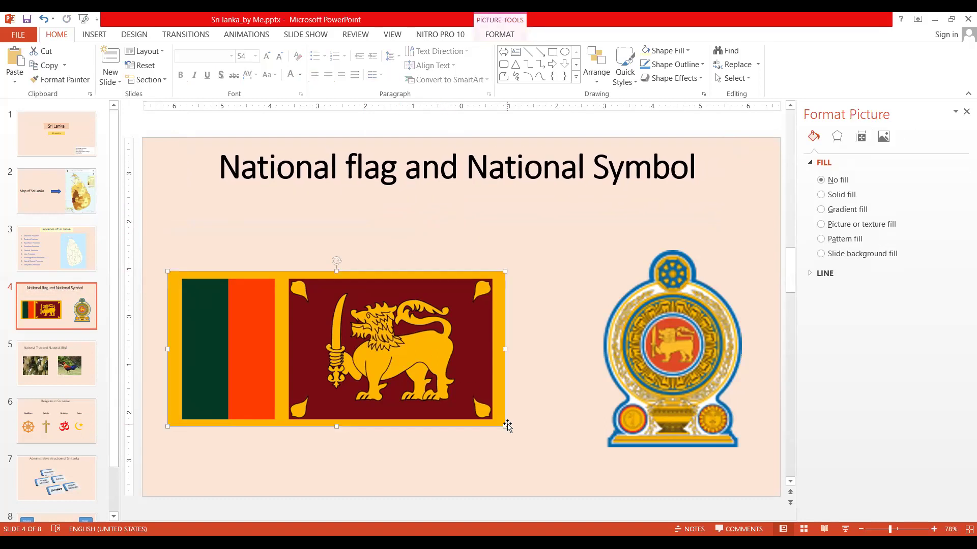
drag(502, 426, 471, 412)
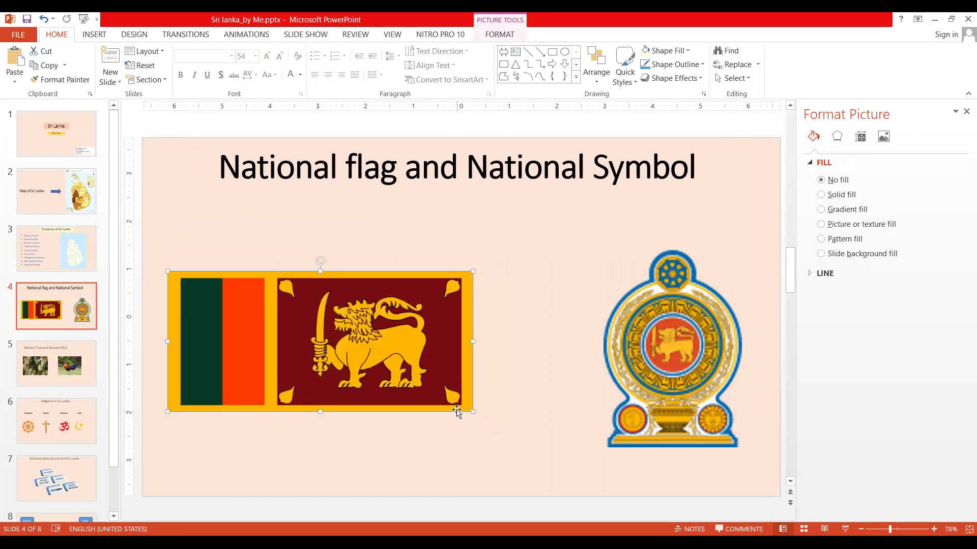
drag(433, 385, 438, 386)
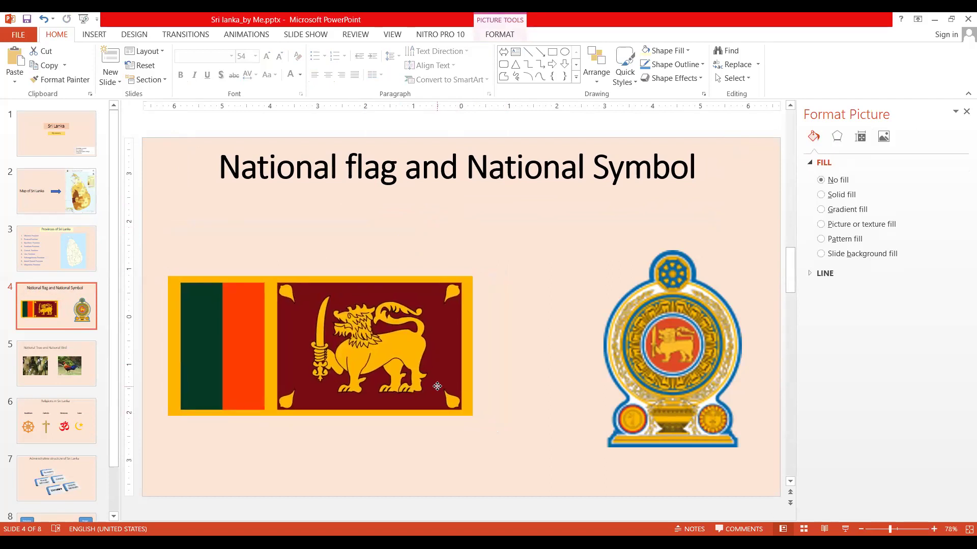
drag(716, 352, 717, 350)
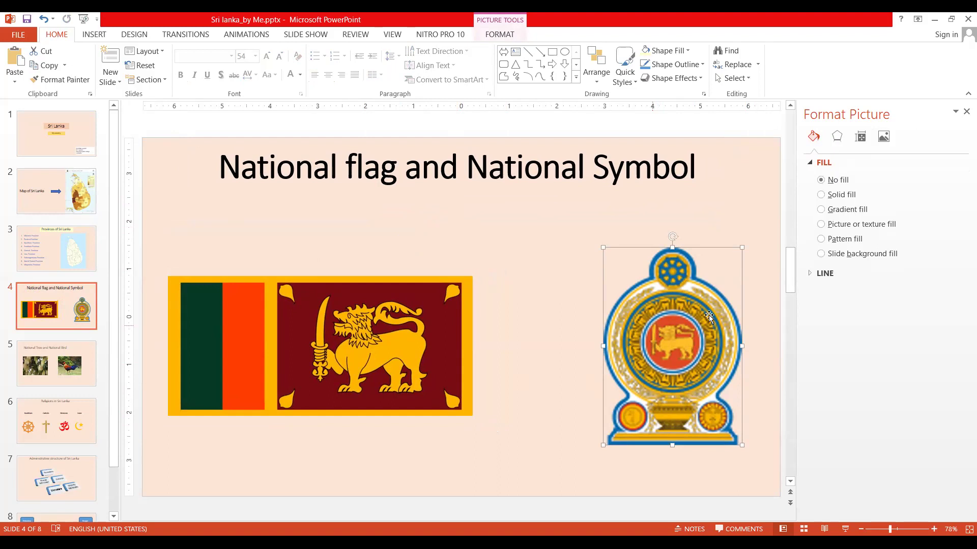
Step: Narrow the slide 4 title box, give it a solid light blue fill, and shift it right
click(472, 175)
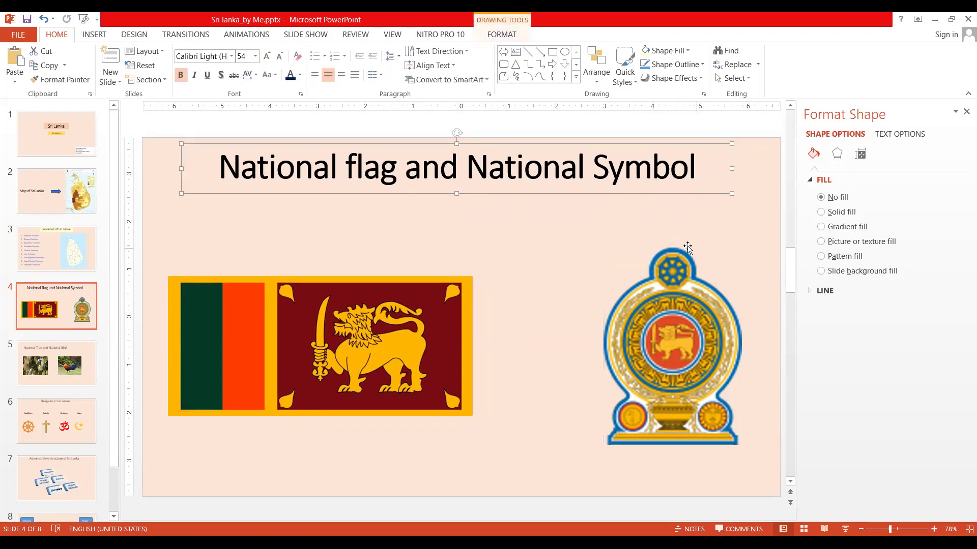
drag(731, 168, 689, 168)
click(821, 212)
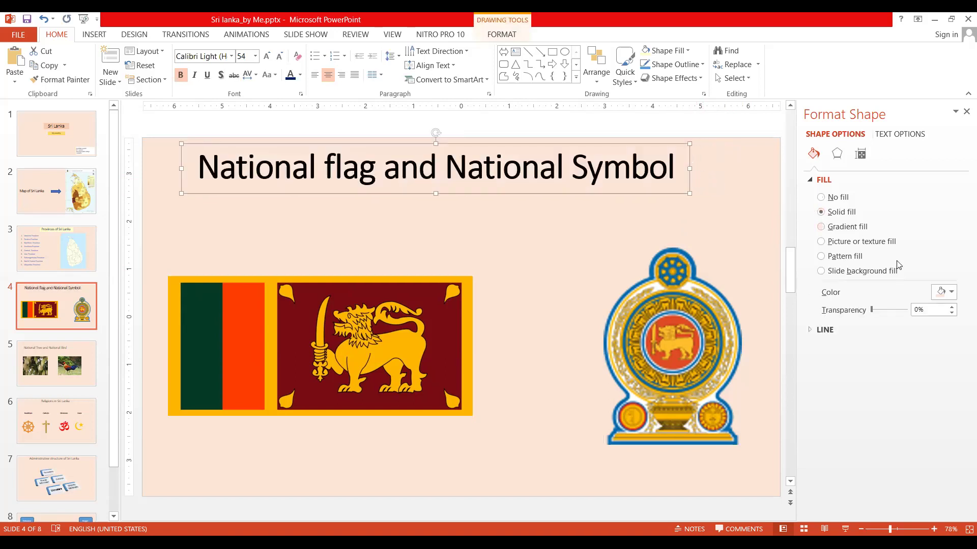
click(951, 293)
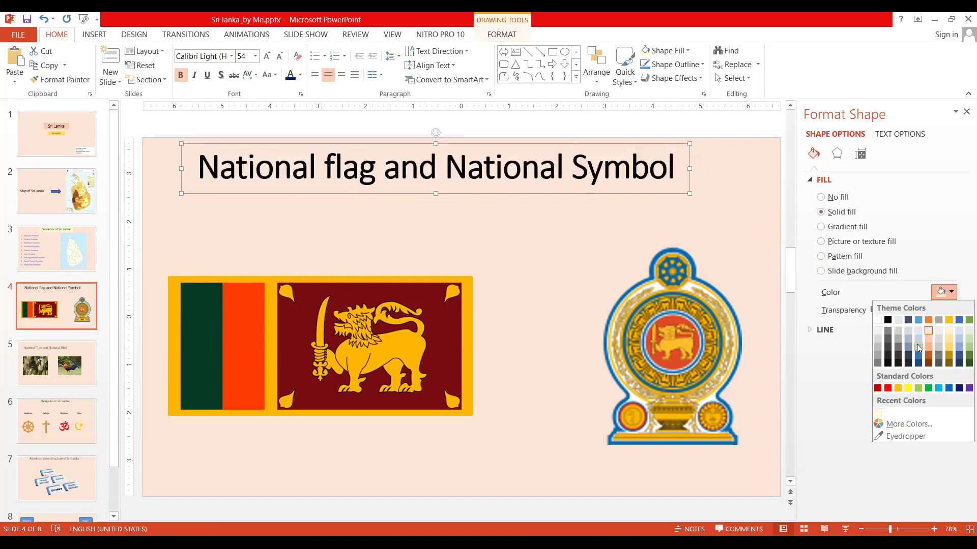
click(920, 347)
drag(621, 195, 648, 196)
click(631, 248)
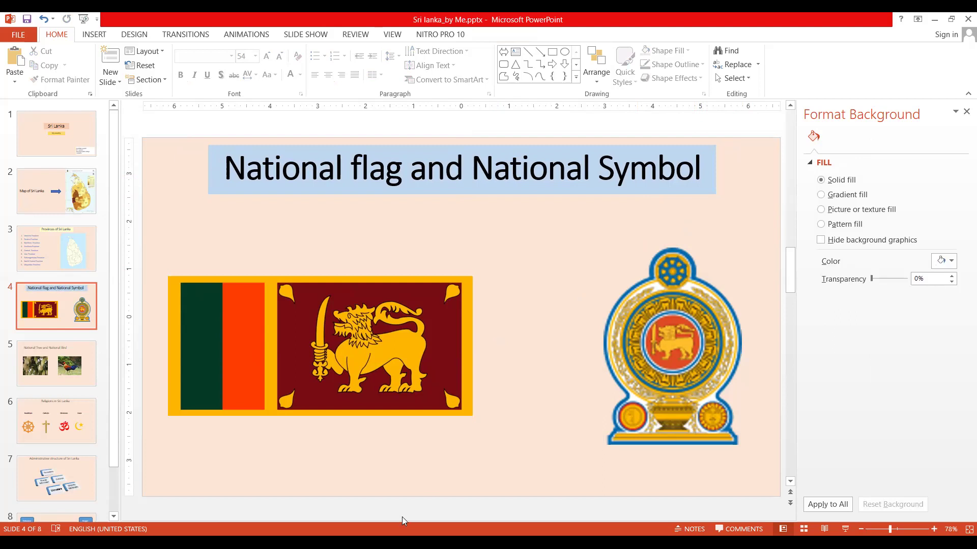
Step: Copy the light-blue title styling from slide 4 onto the slide 5 title with Format Painter
click(82, 341)
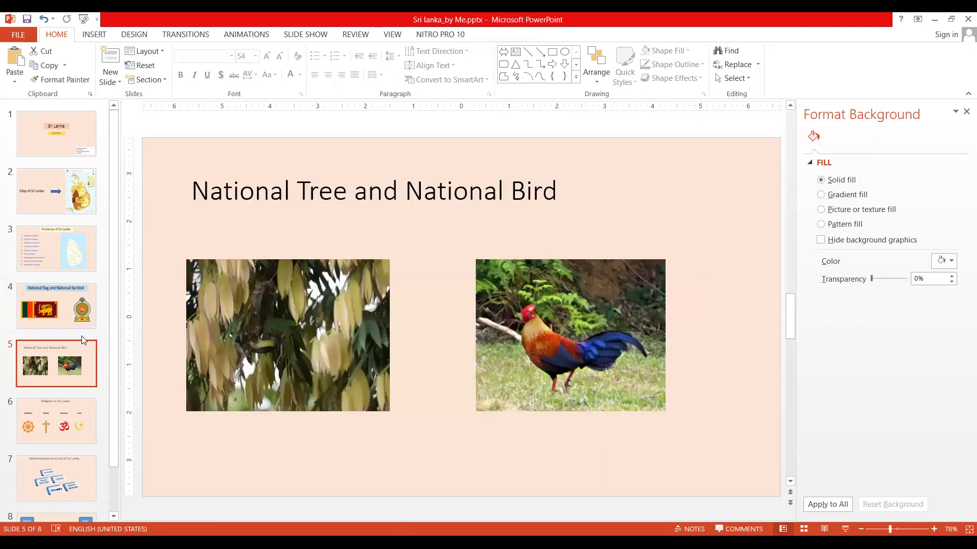
click(343, 183)
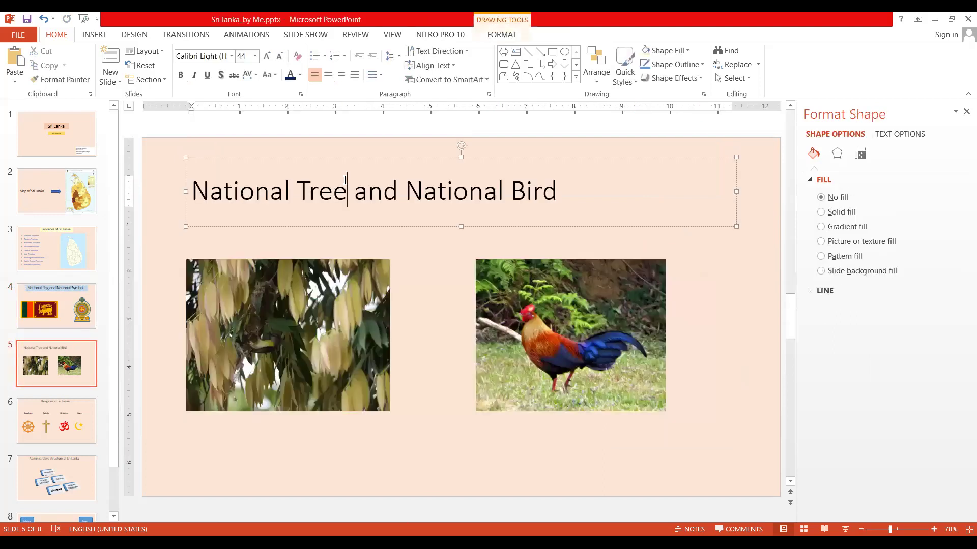
click(85, 308)
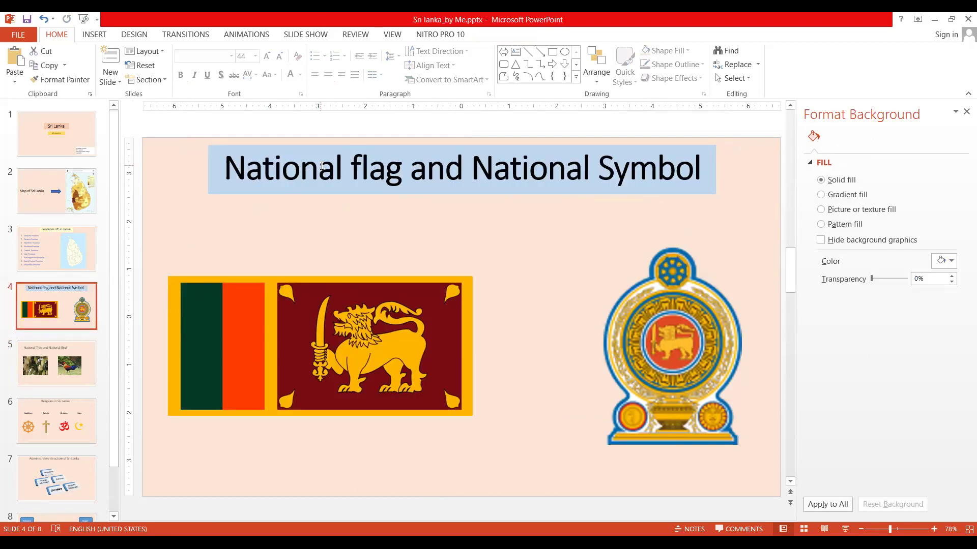
click(287, 193)
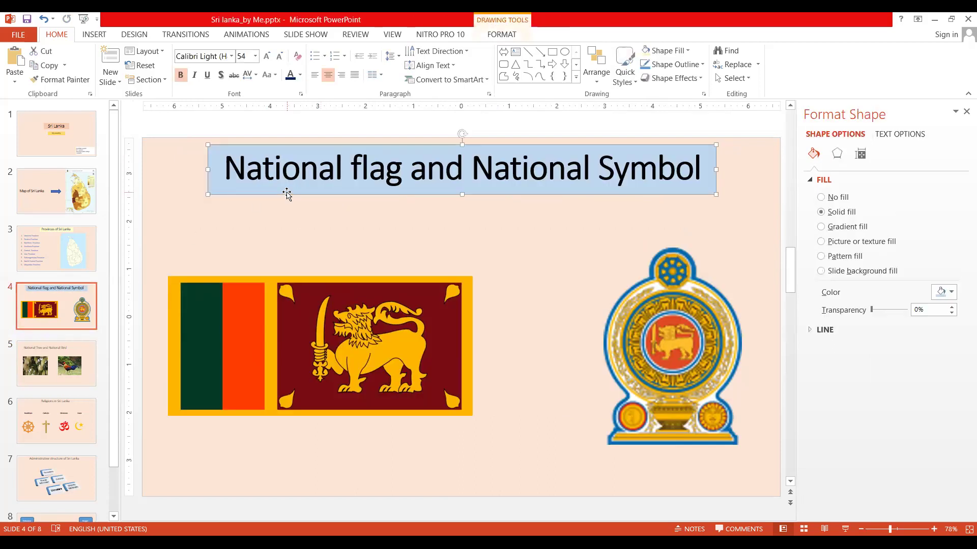
click(57, 80)
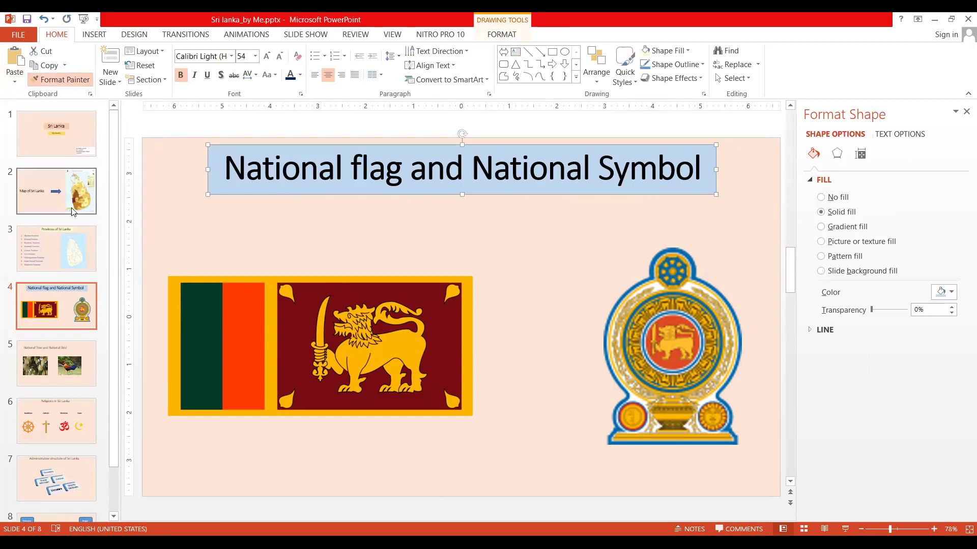
click(77, 375)
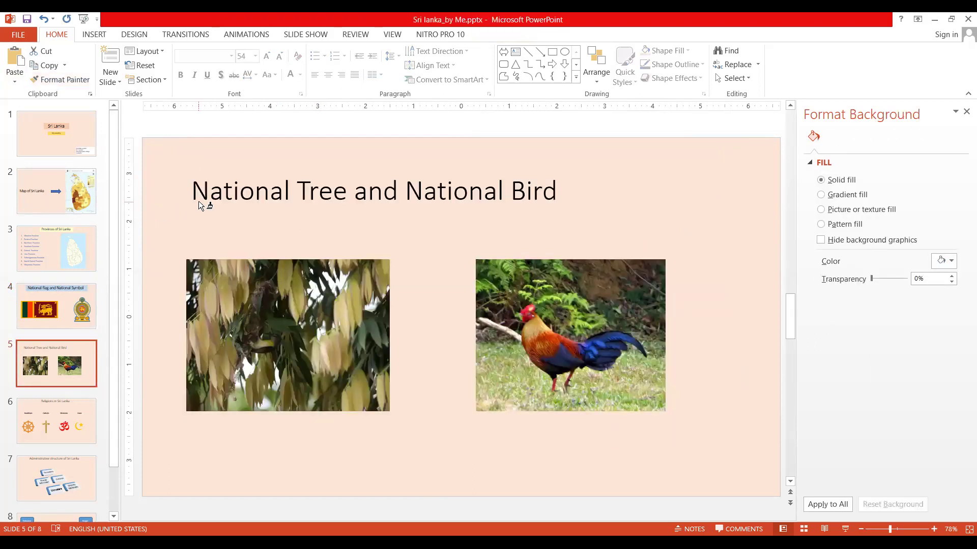
click(202, 204)
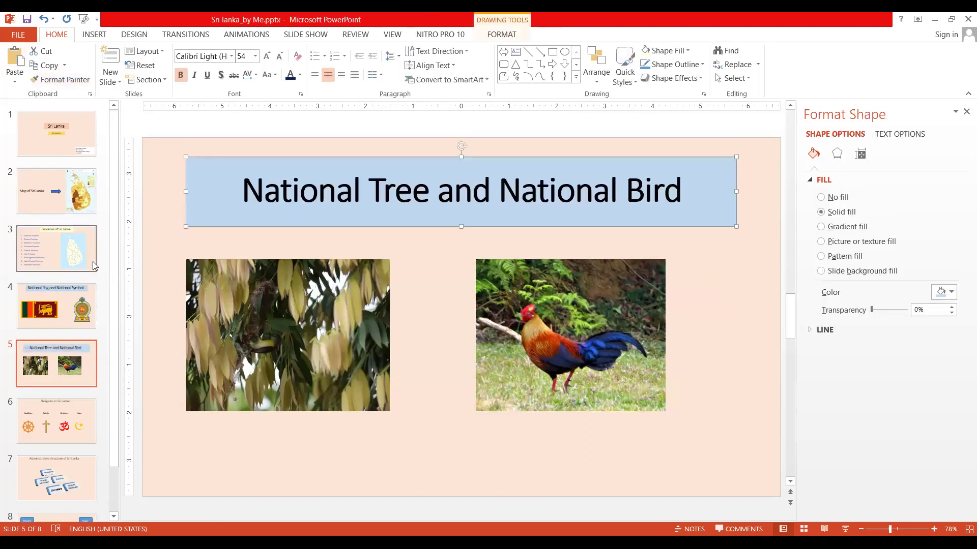
Step: Shorten the slide 5 title box and move the bird and tree photos further right
drag(463, 226, 442, 191)
drag(553, 374, 598, 373)
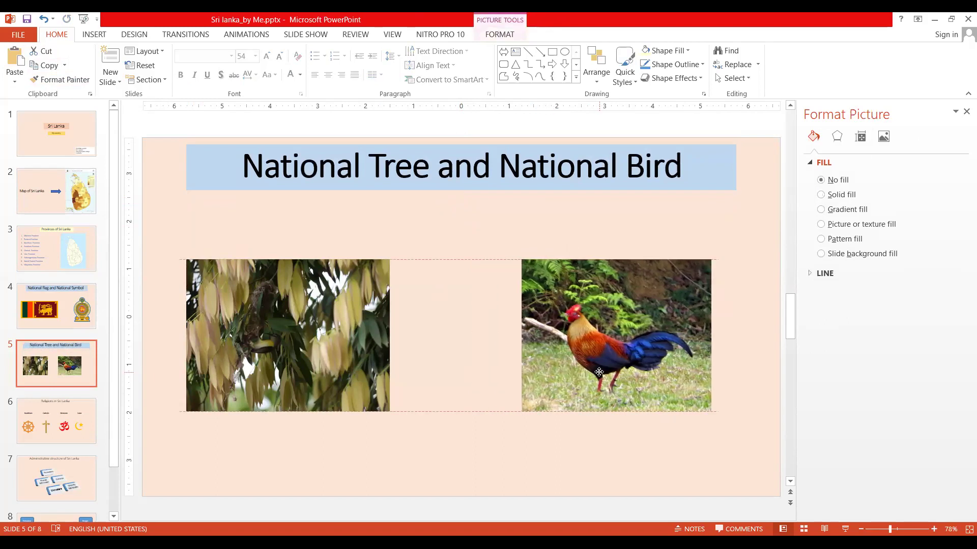
drag(358, 354, 381, 355)
click(491, 484)
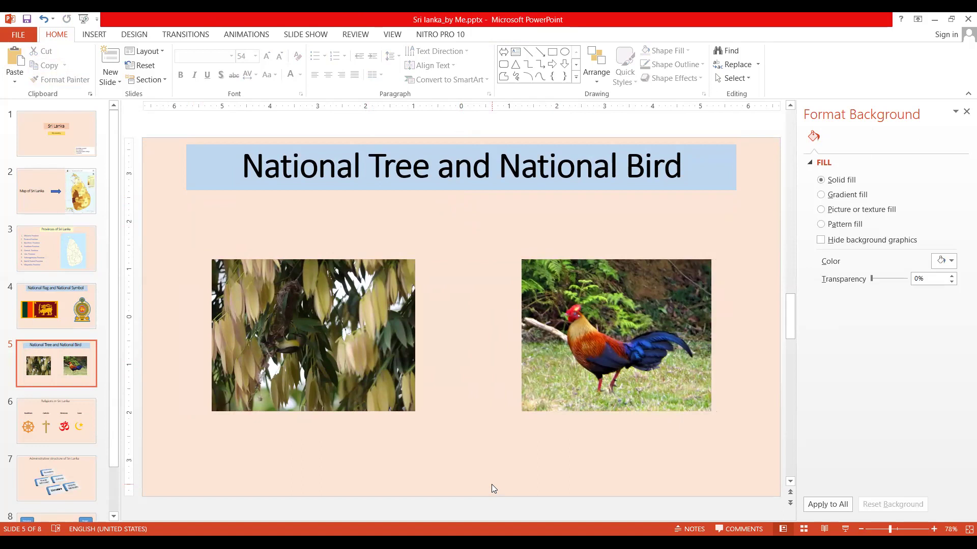
Step: Make the slide 6 Religions in Sri Lanka title 54 pt bold and narrow its box
click(65, 422)
click(393, 159)
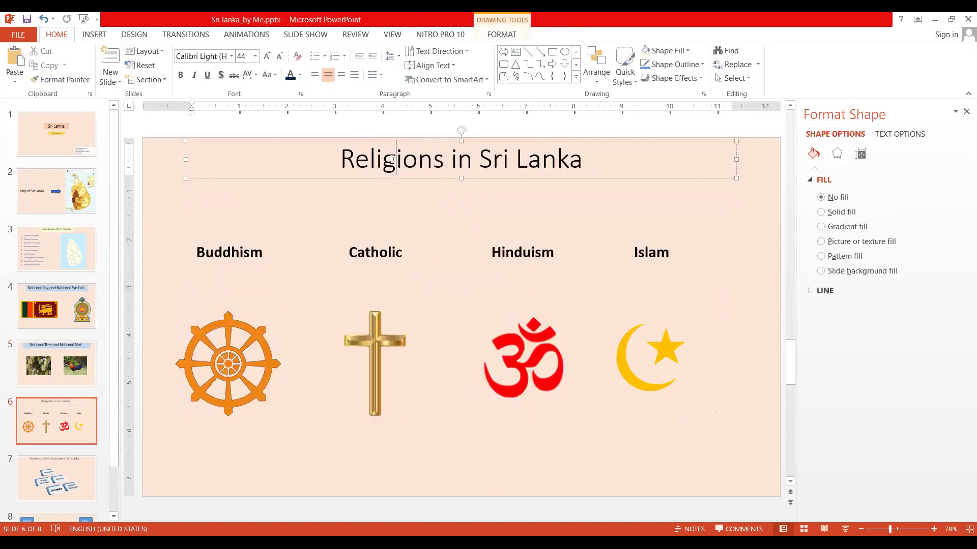
triple_click(391, 160)
click(266, 56)
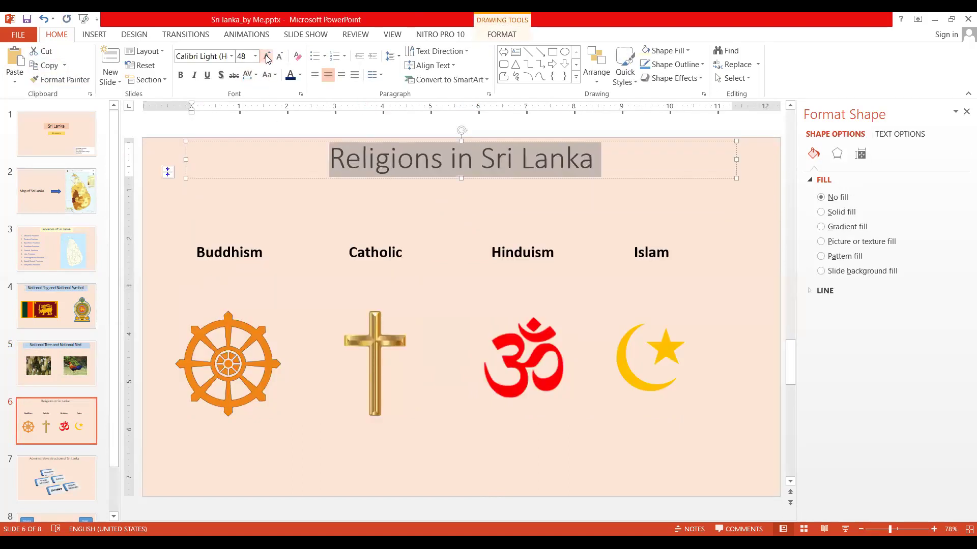
click(267, 56)
click(180, 74)
drag(425, 178, 426, 187)
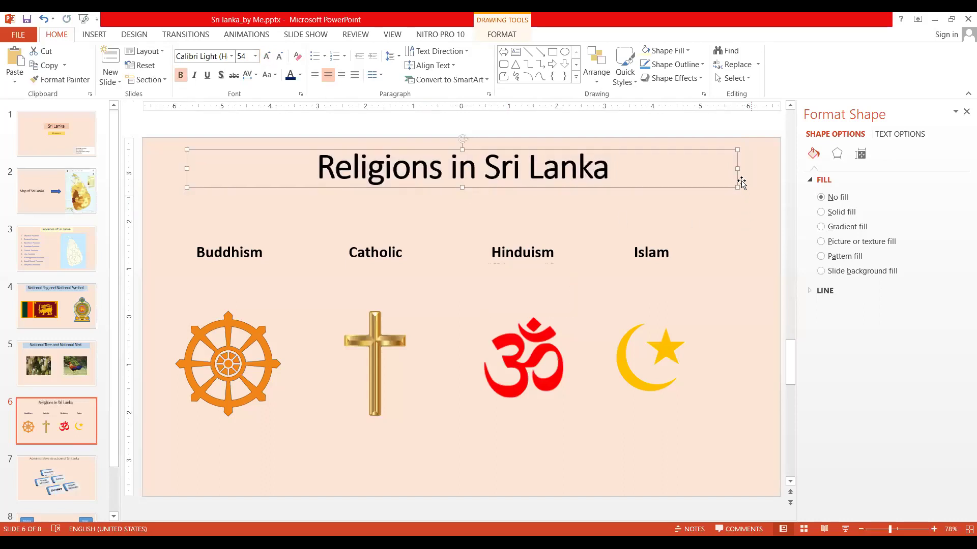
mouse_move(737, 168)
mouse_down()
mouse_move(544, 168)
mouse_move(625, 198)
mouse_move(596, 183)
mouse_up()
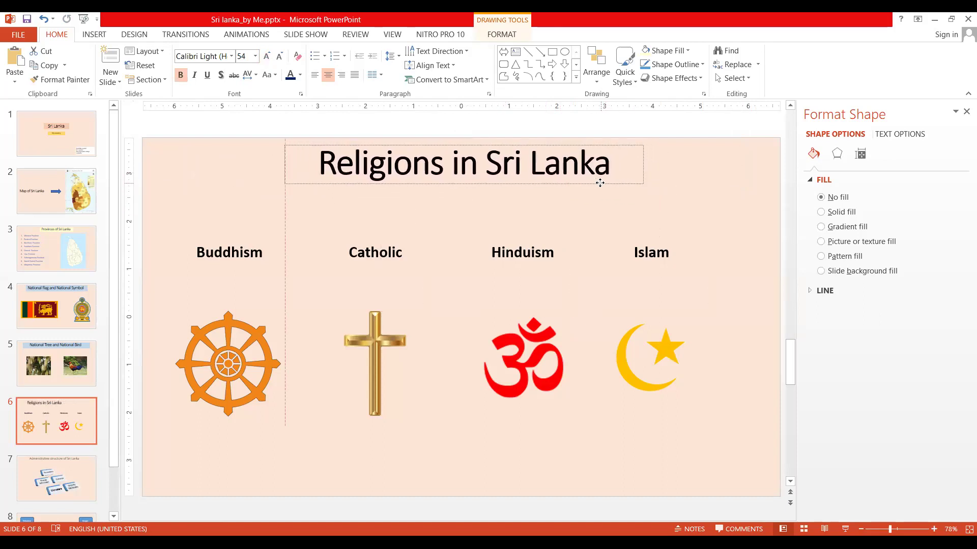
Step: Fill the title box with a custom light green chosen from More Fill Colors
click(683, 51)
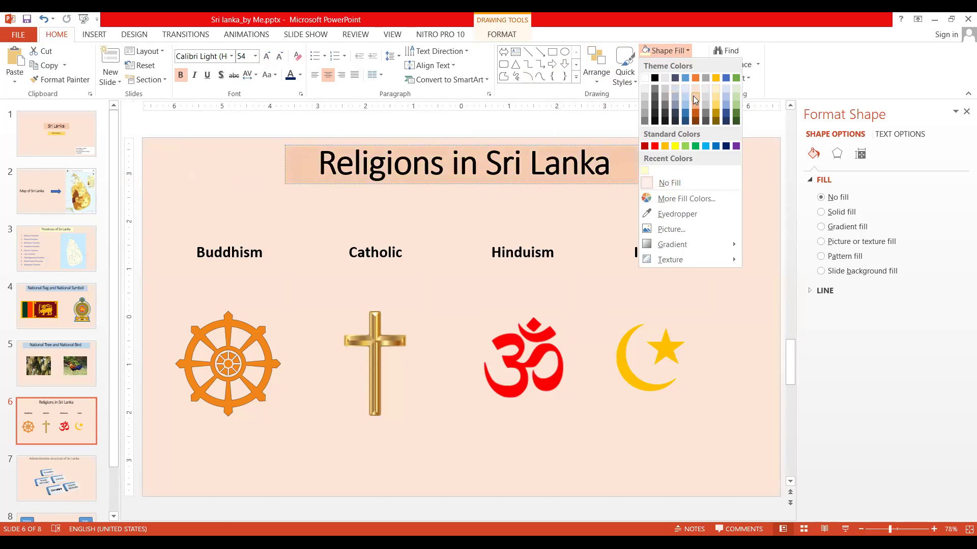
click(732, 97)
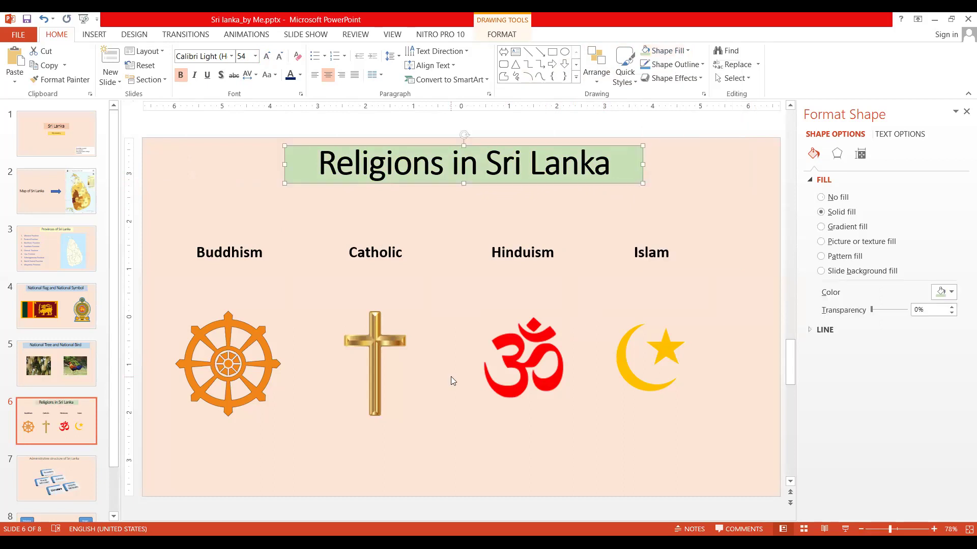
click(686, 53)
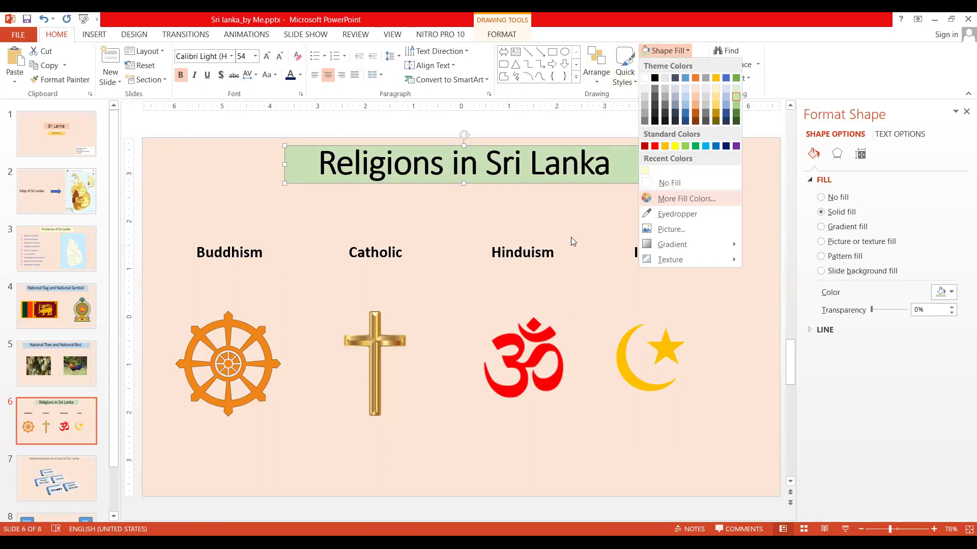
key(Return)
drag(219, 204, 209, 196)
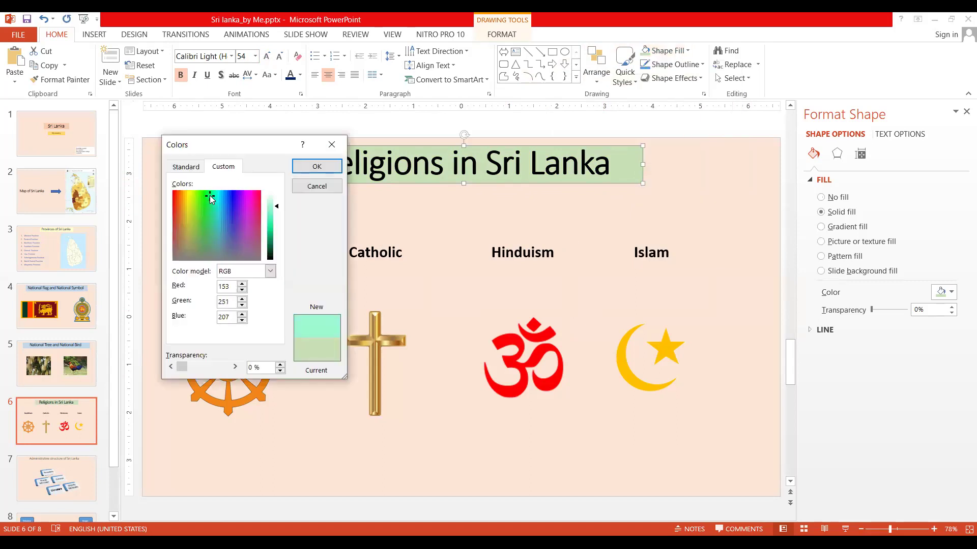
click(199, 194)
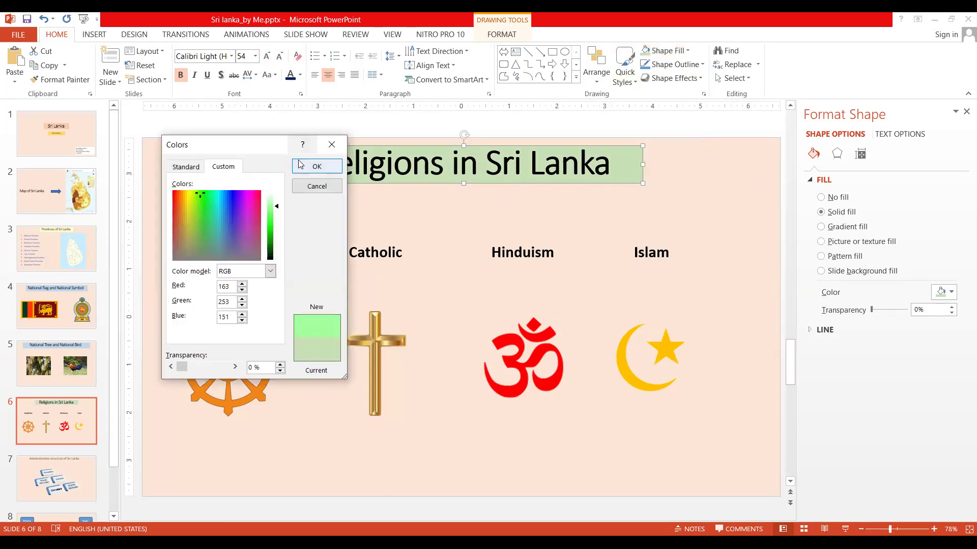
key(Return)
click(384, 223)
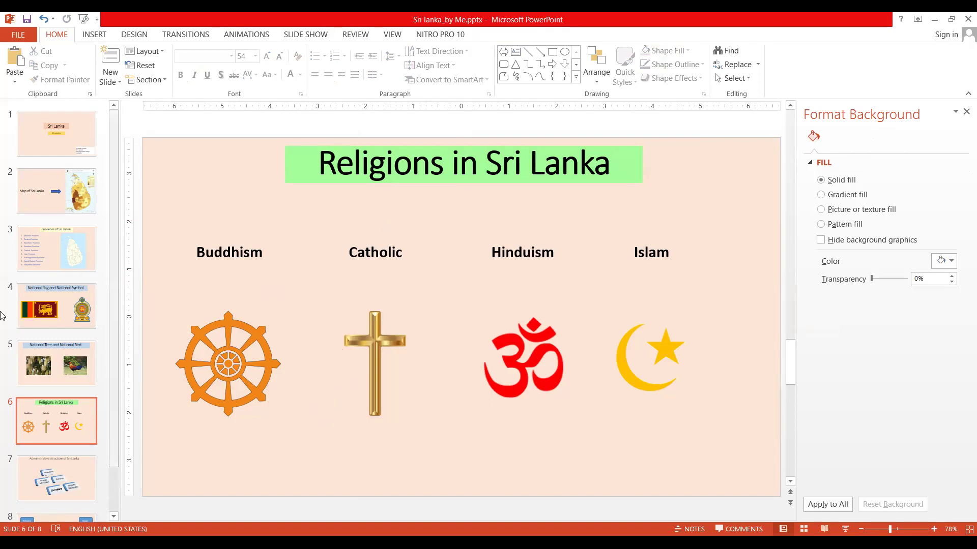
Step: Make the slide 7 title centred, bold, 48 pt, with its box sized to one line
click(40, 474)
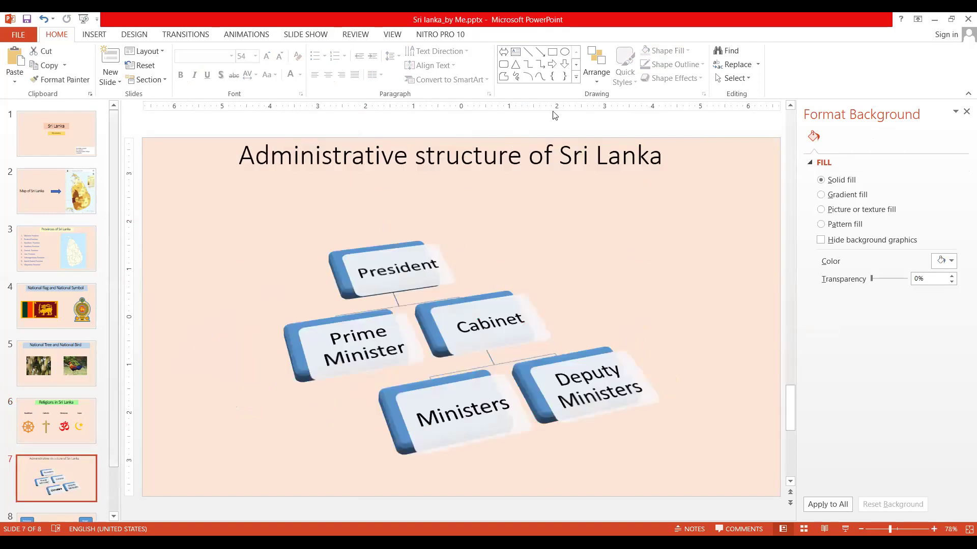
click(460, 196)
mouse_move(508, 207)
mouse_down()
mouse_move(508, 174)
mouse_move(484, 183)
mouse_up()
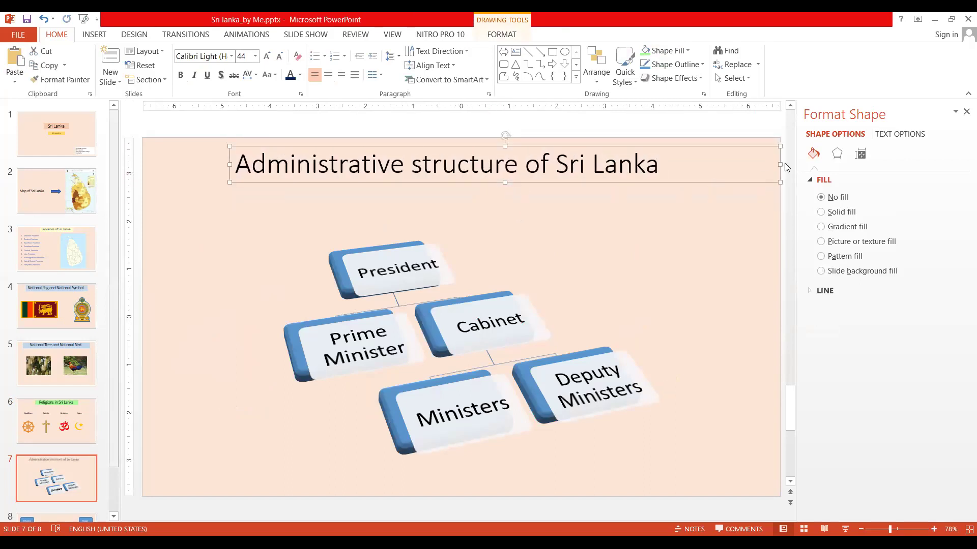
drag(780, 164, 674, 164)
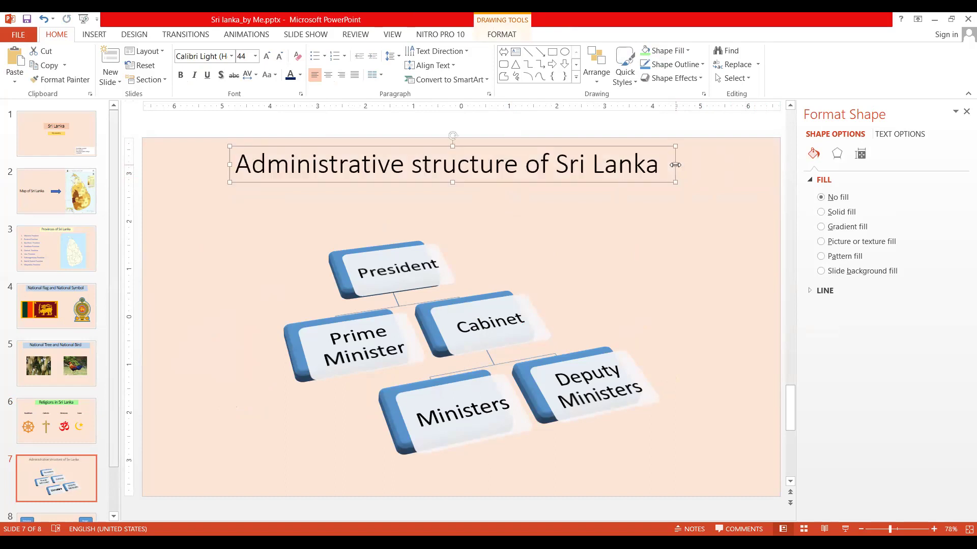
click(326, 77)
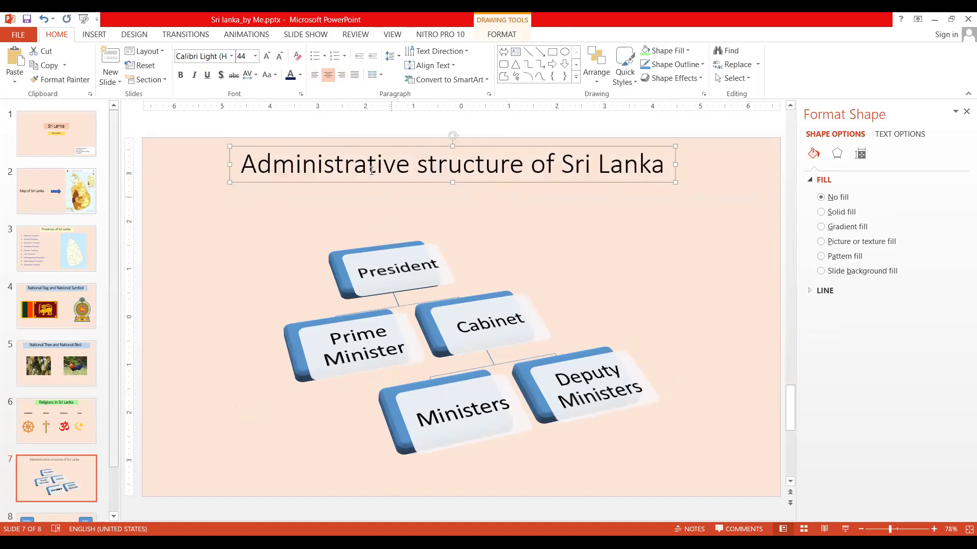
click(180, 75)
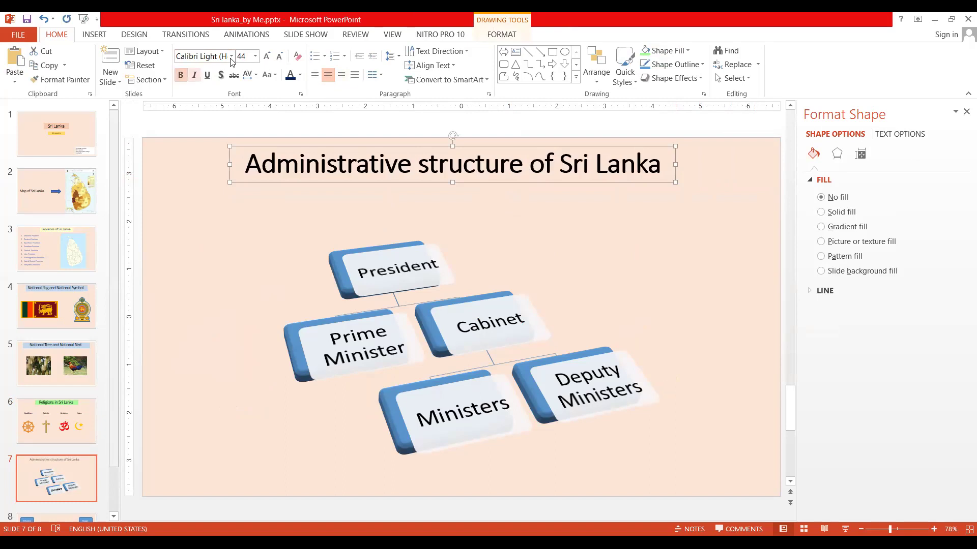
click(266, 56)
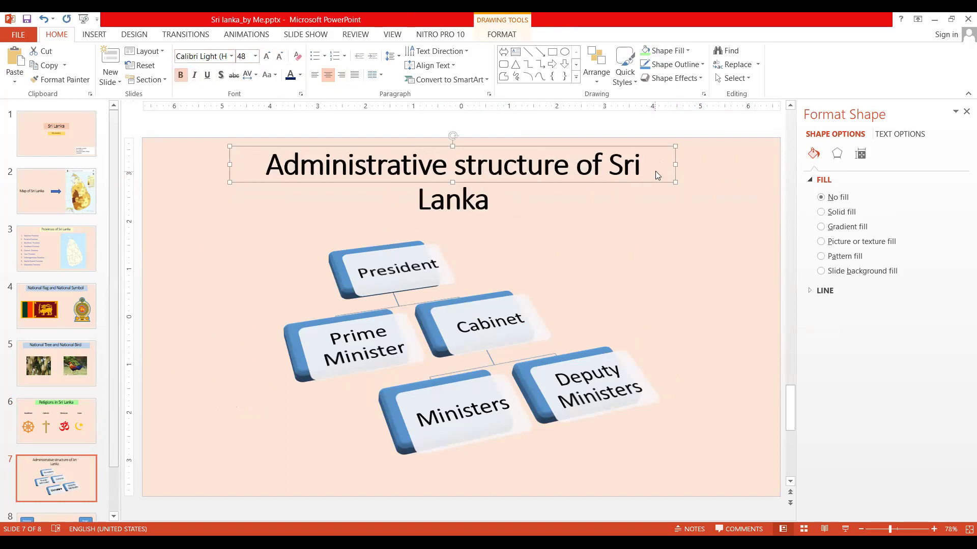
drag(677, 164, 718, 163)
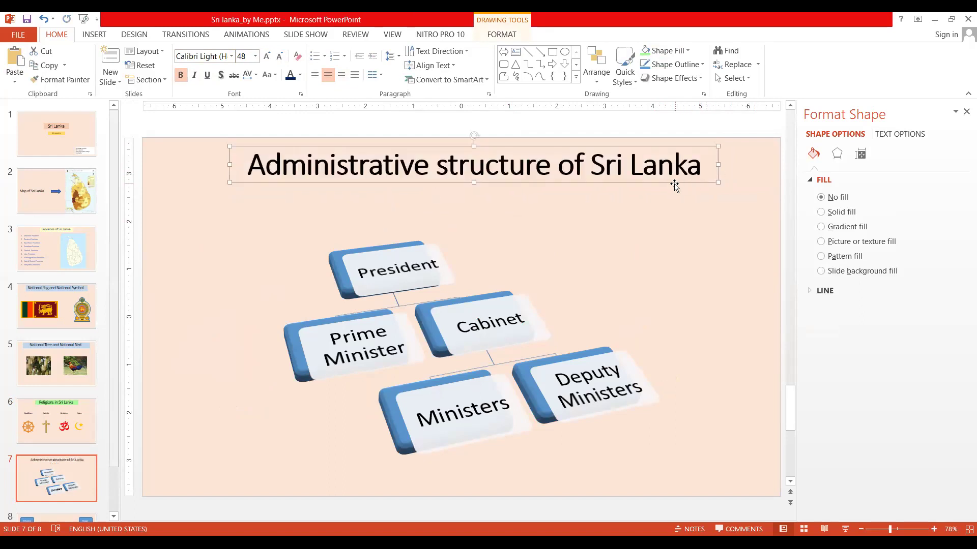
drag(674, 186, 672, 175)
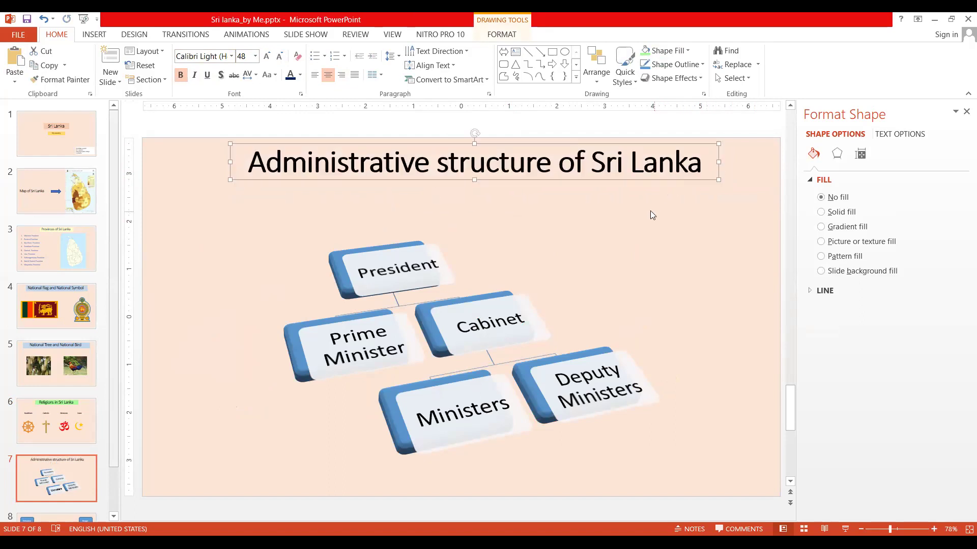
Step: Give the slide 7 title box a light grey fill
click(687, 51)
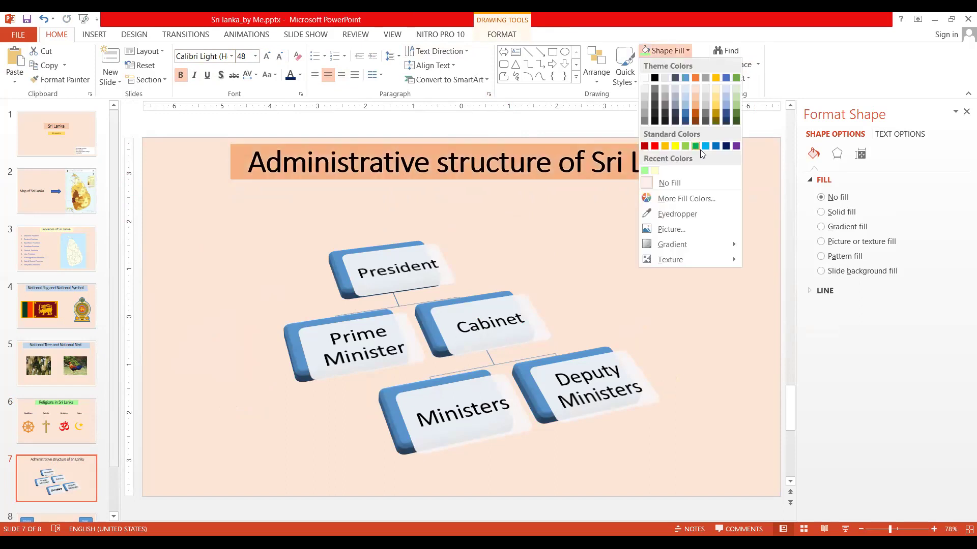
click(642, 98)
click(678, 260)
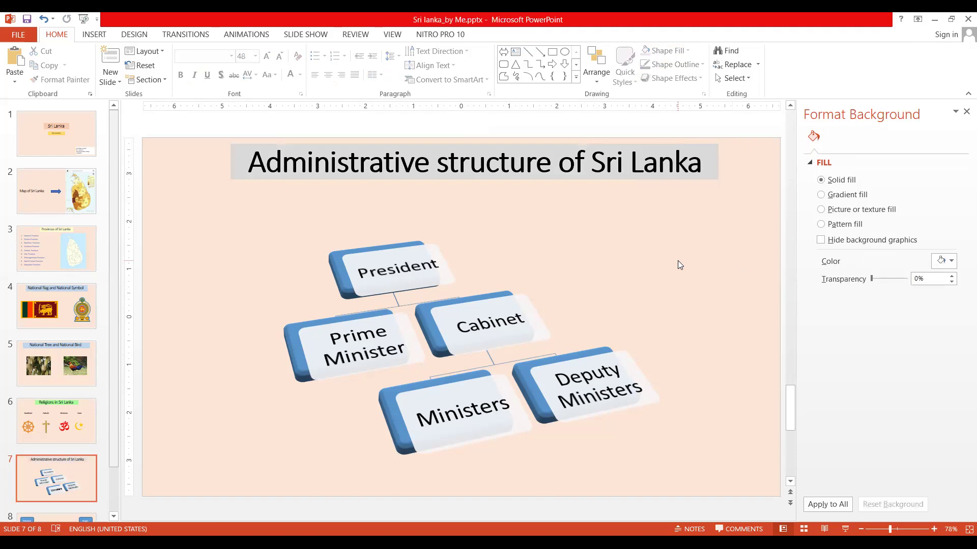
mouse_move(56, 249)
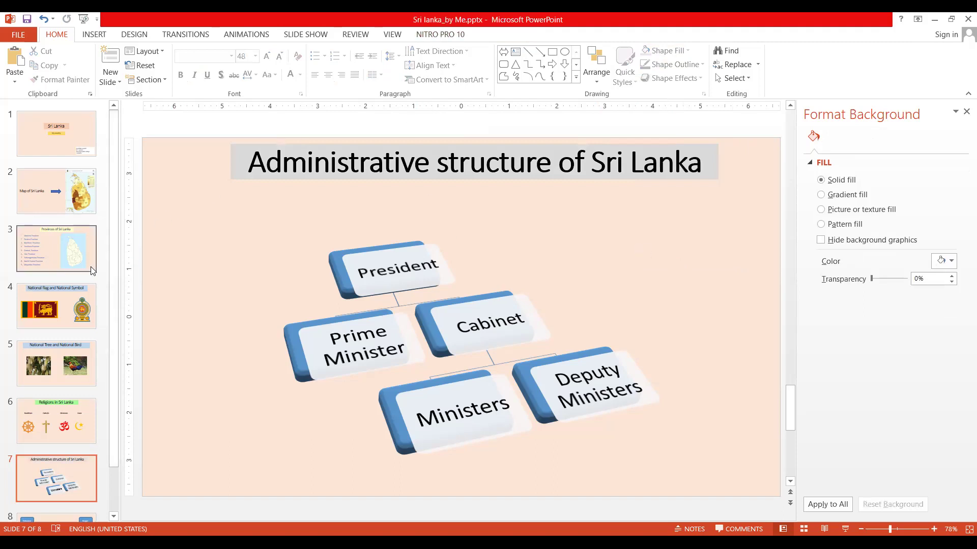
scroll(85, 274, down, 2)
Step: Preview the Races slide full-window, then return to the Sri Lanka title slide
click(40, 489)
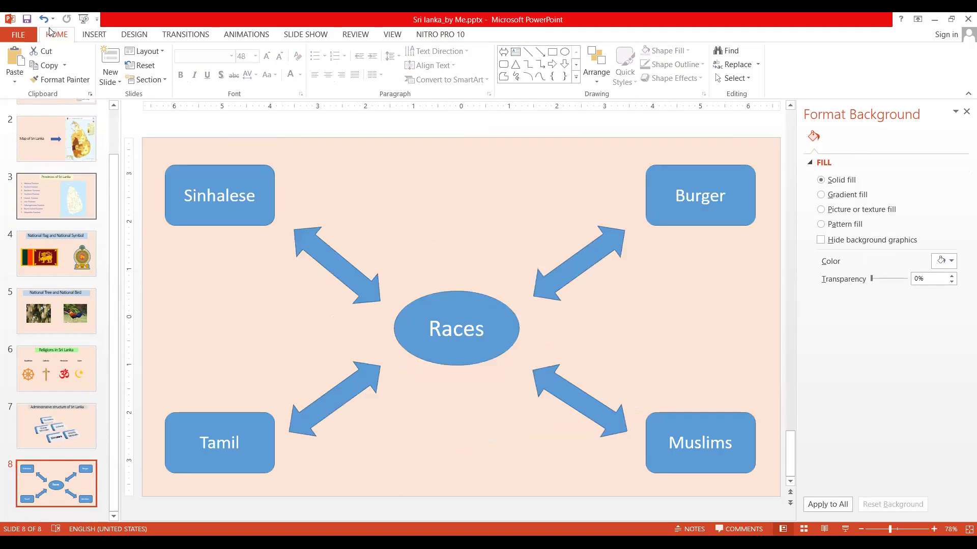
scroll(106, 290, up, 1)
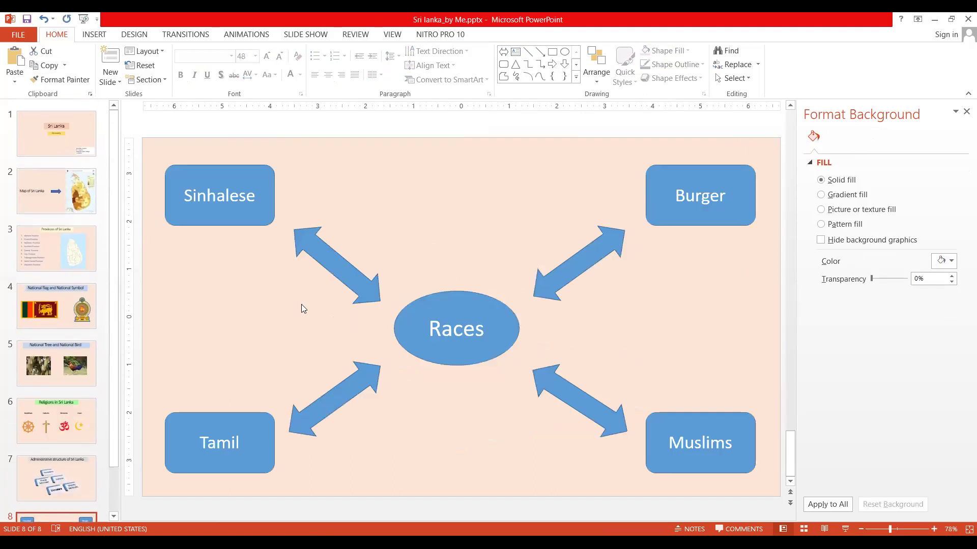
click(823, 531)
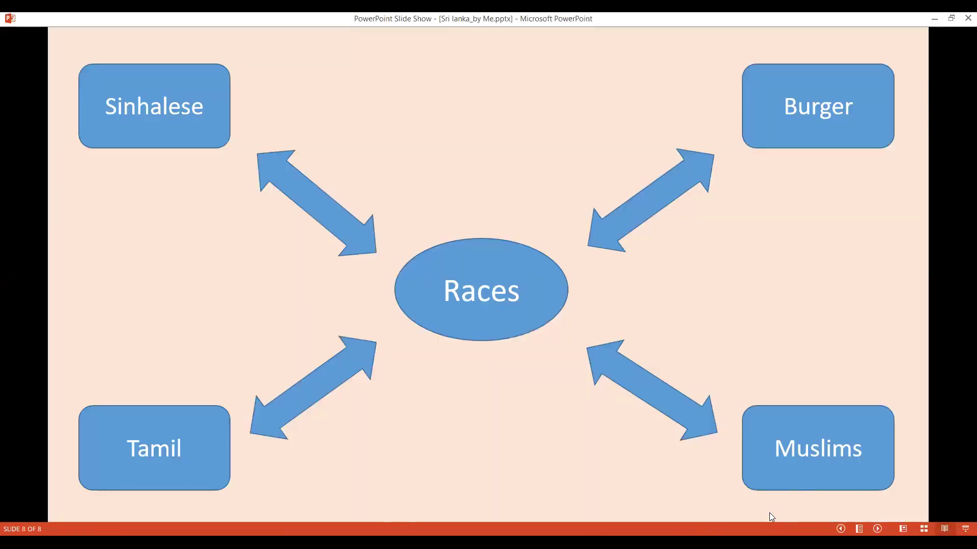
key(Escape)
scroll(296, 352, up, 3)
scroll(207, 353, up, 1)
scroll(1, 288, up, 3)
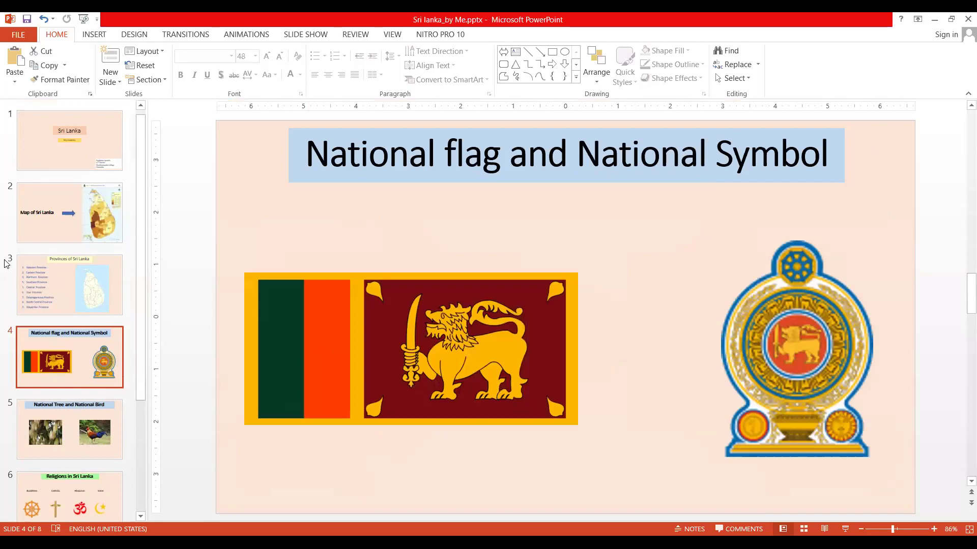
click(72, 148)
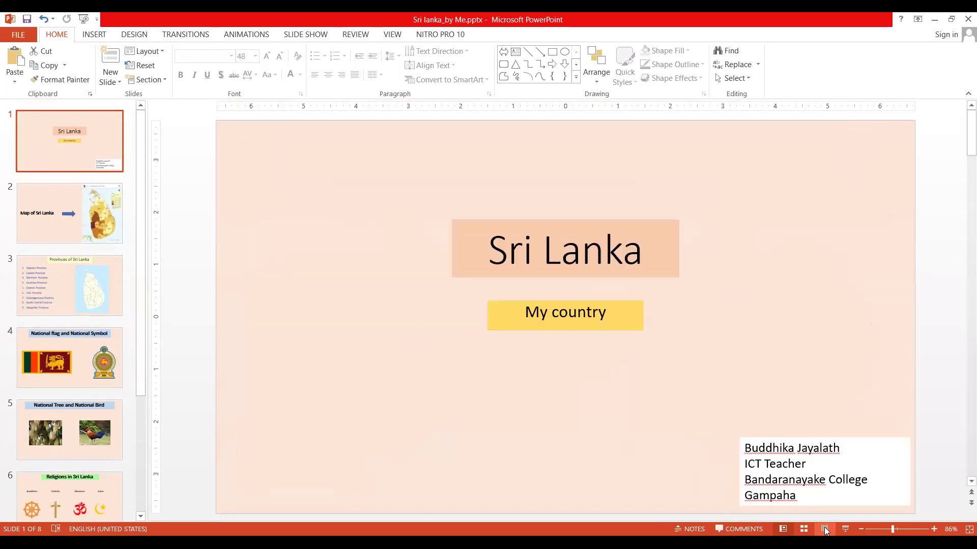
Step: Play the slideshow from slide 1 through all seven slides, then exit at the flag slide
click(825, 529)
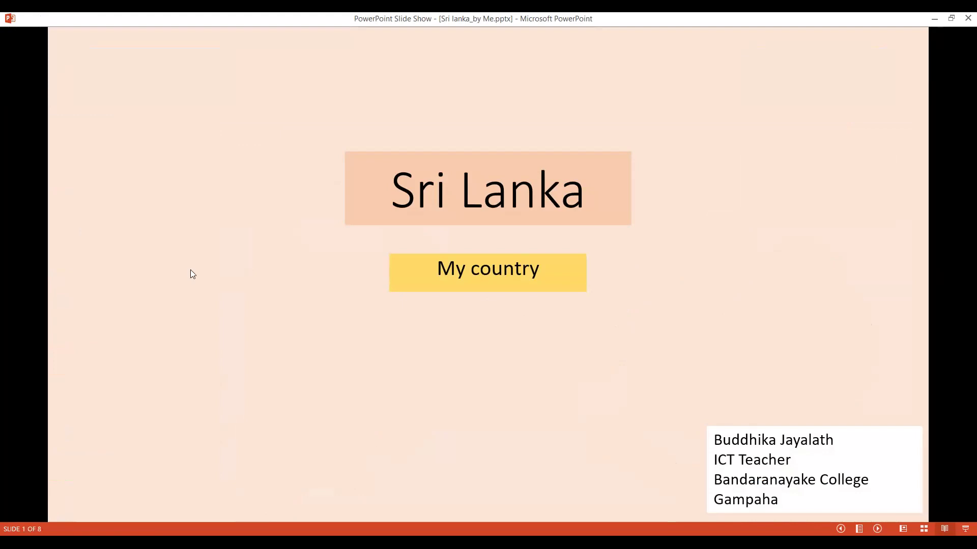
click(190, 241)
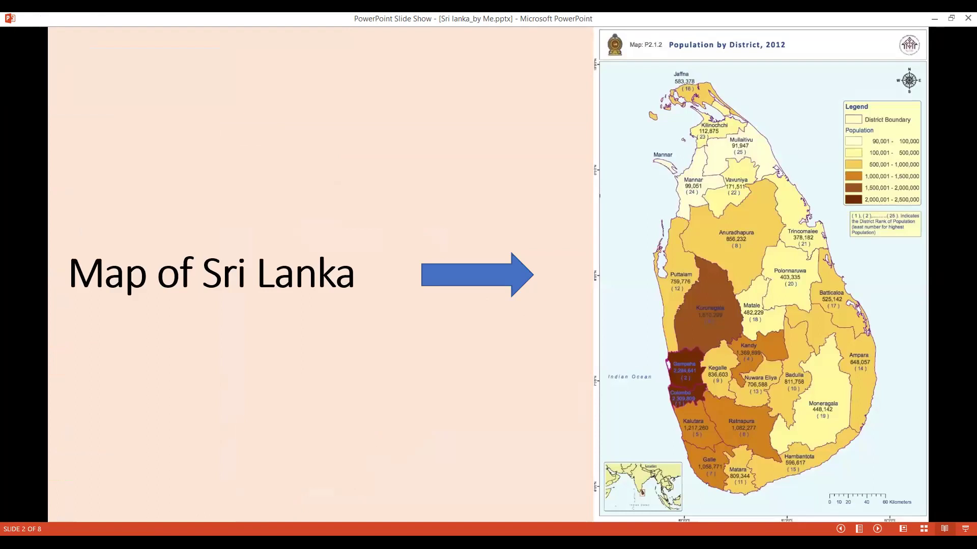
key(Right)
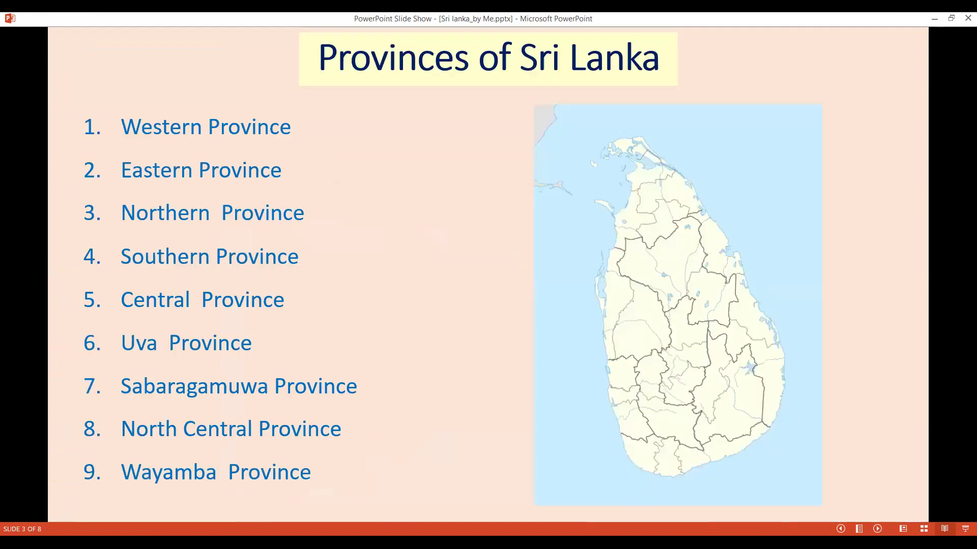
key(Right)
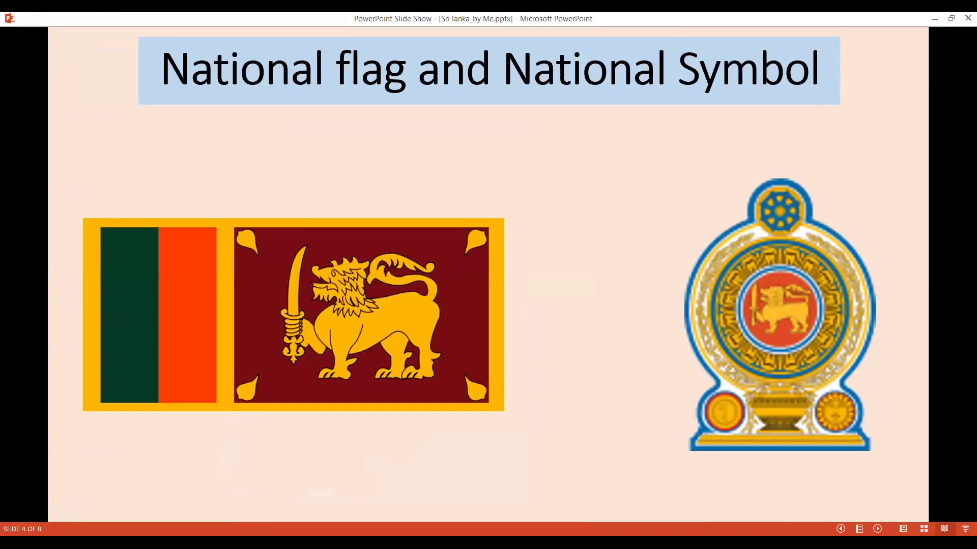
key(Right)
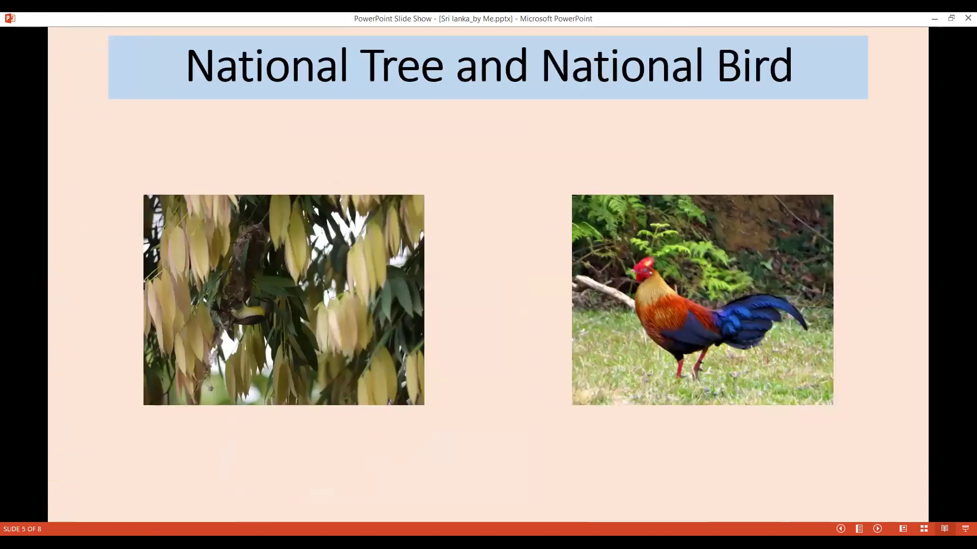
key(Right)
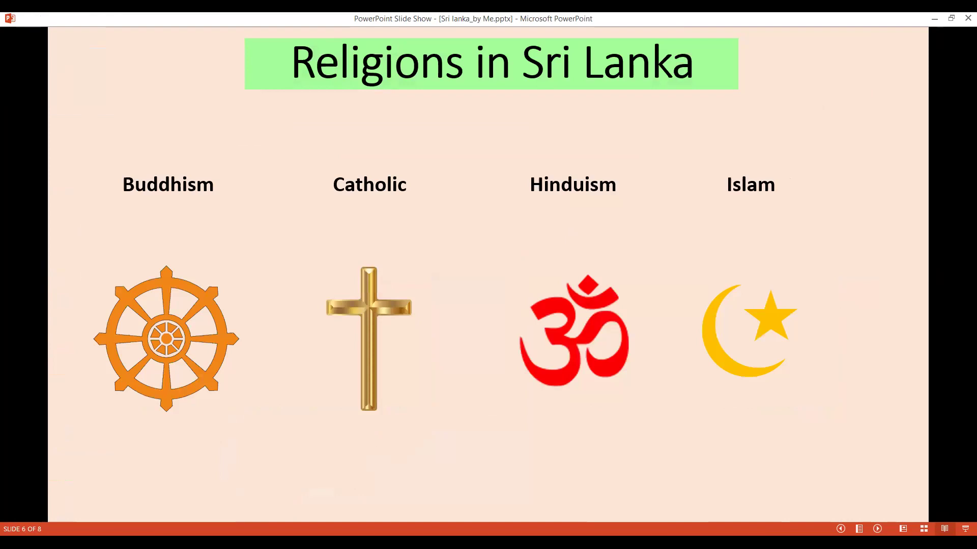
key(Right)
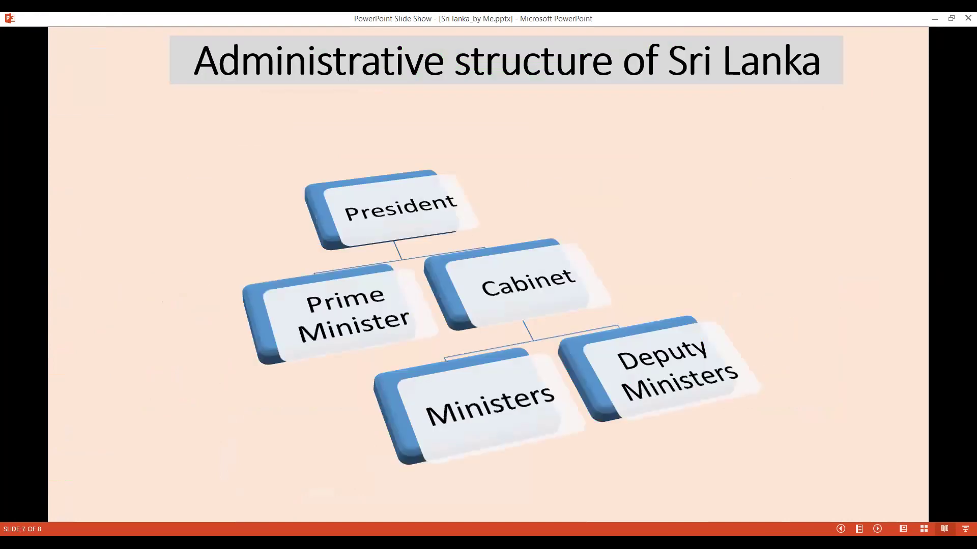
key(Right)
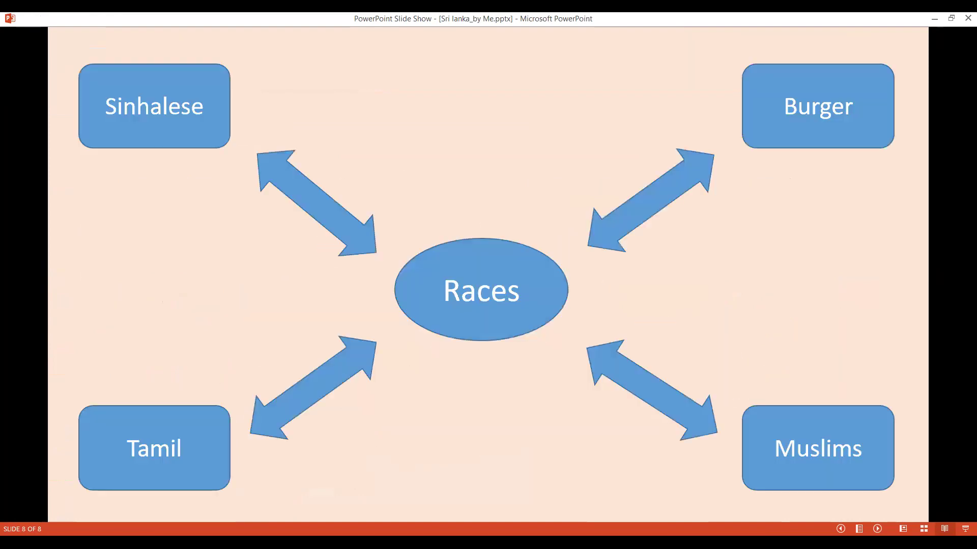
key(Right)
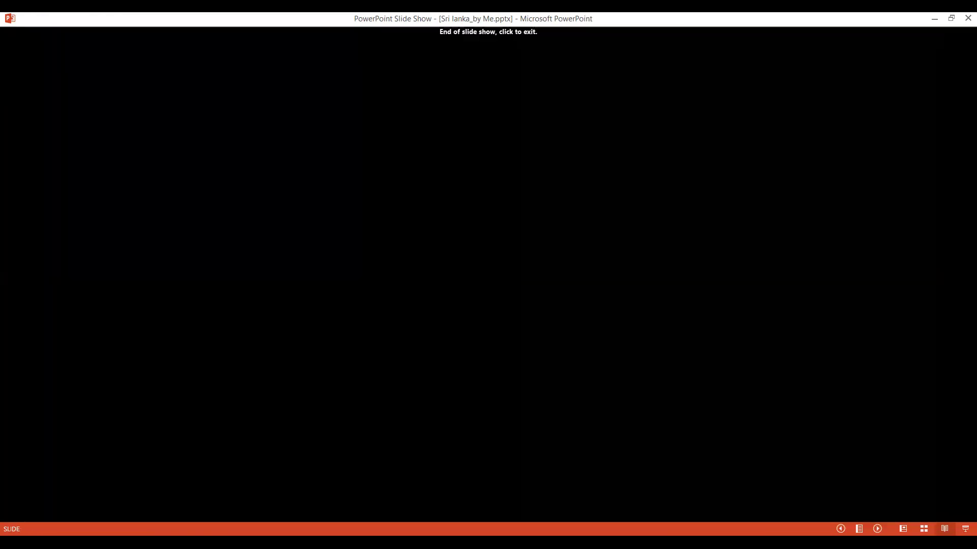
key(Left)
key(Left)
key(Left)
key(Left)
key(Left)
key(Left)
key(Left)
key(Left)
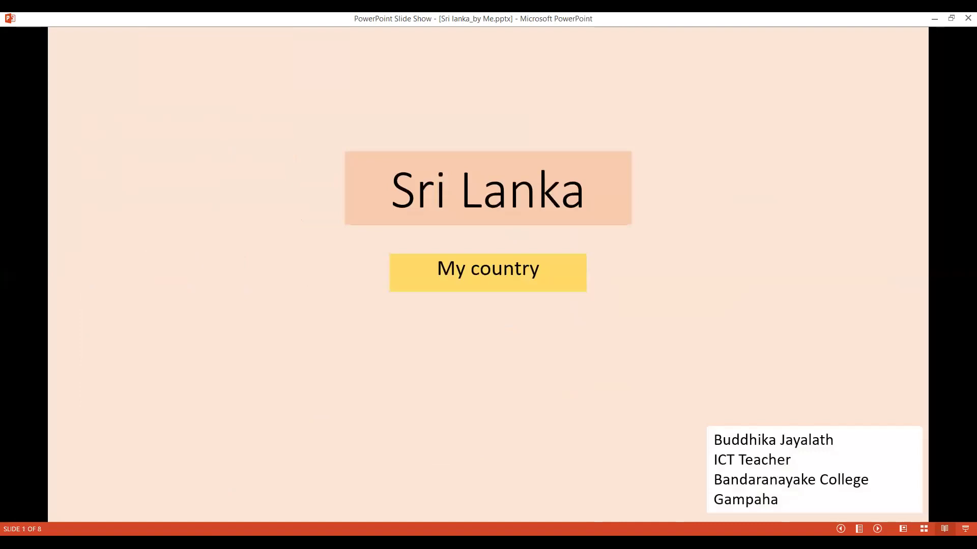
key(Right)
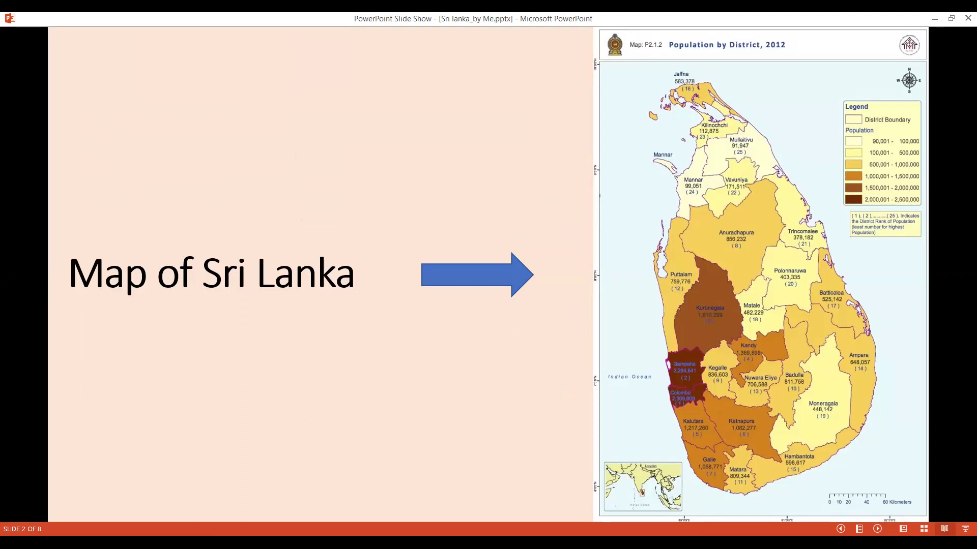
key(Right)
key(Right)
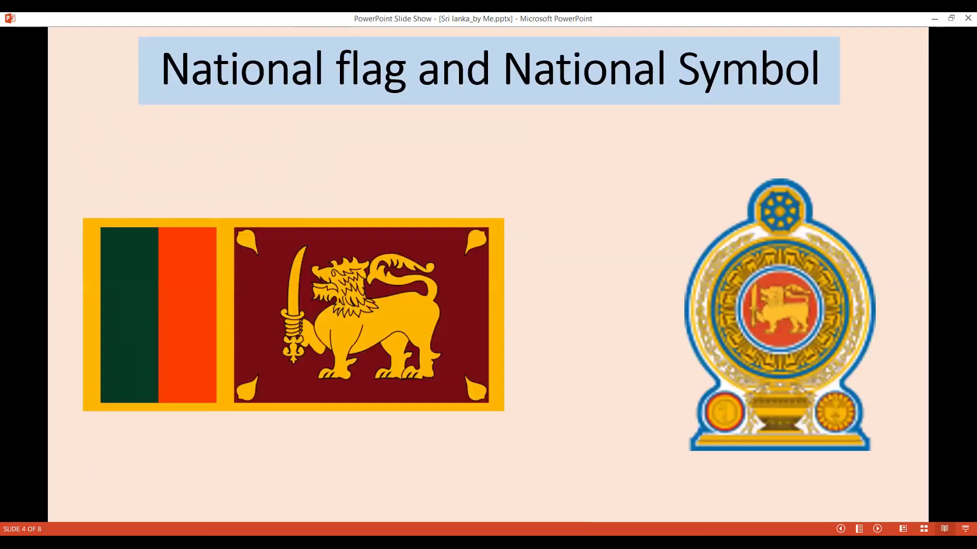
click(961, 533)
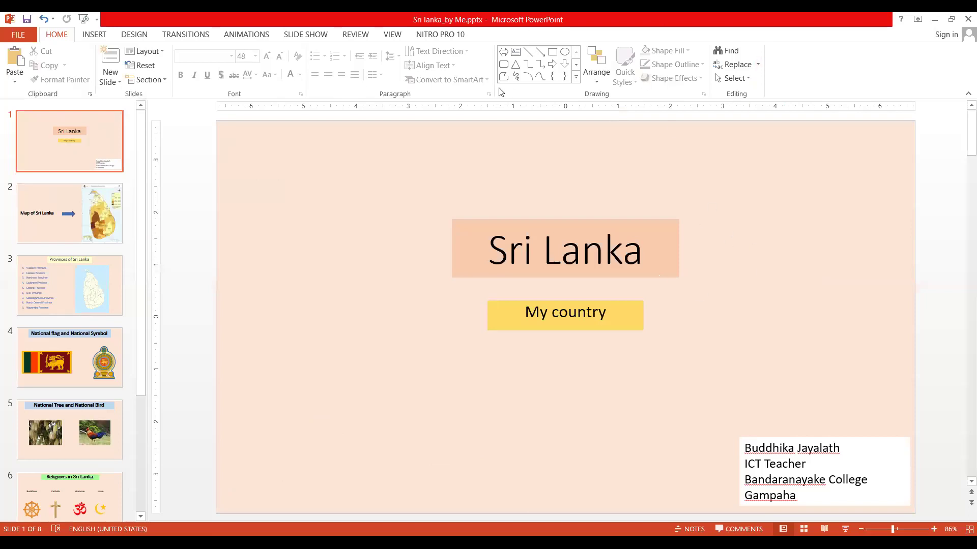
Step: Apply the Curtains transition to the Sri Lanka title slide
click(182, 34)
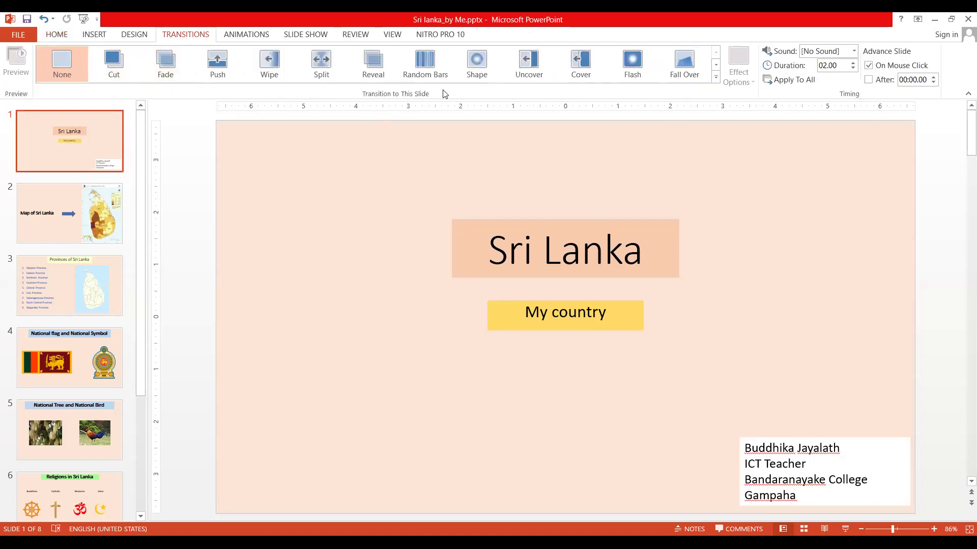
click(716, 79)
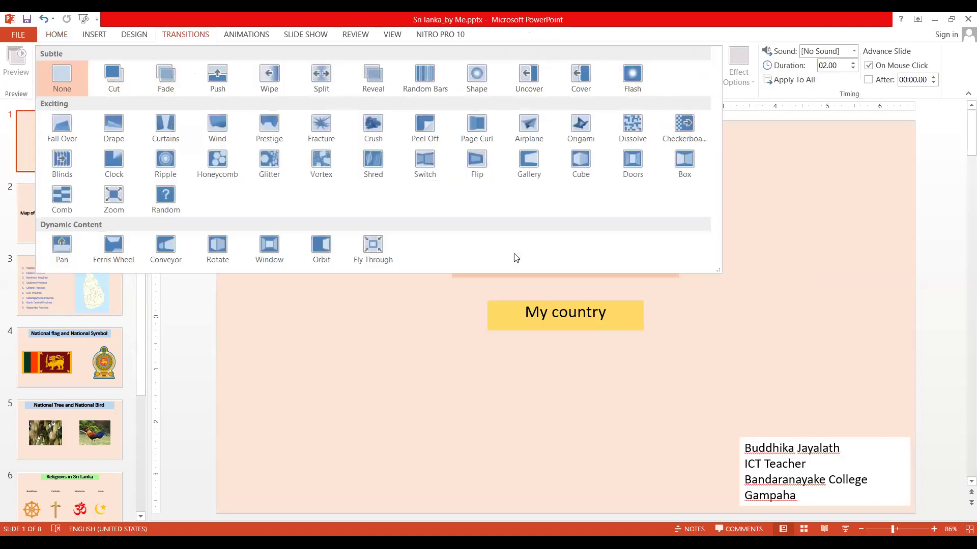
click(169, 133)
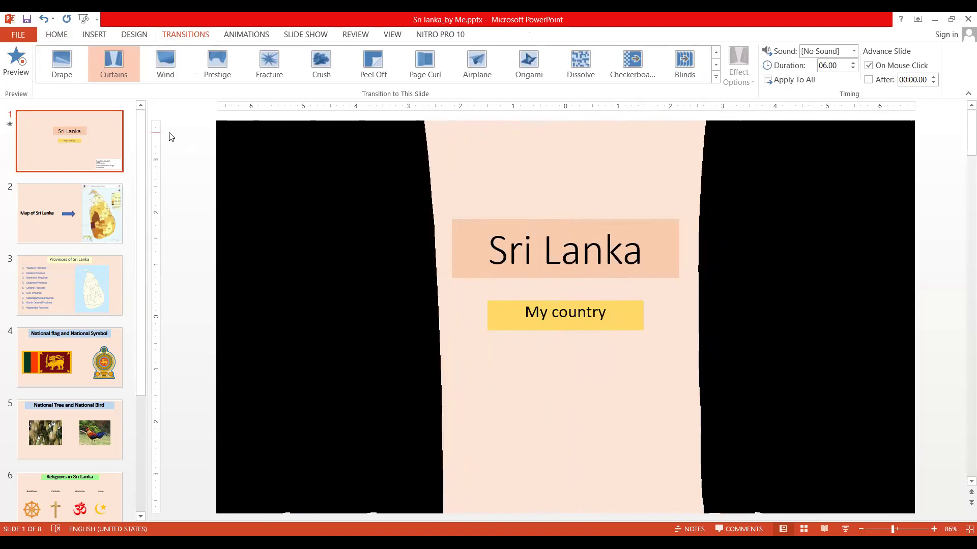
Step: Apply a 01.25-second Switch transition to every slide, starting from slide 2
click(98, 209)
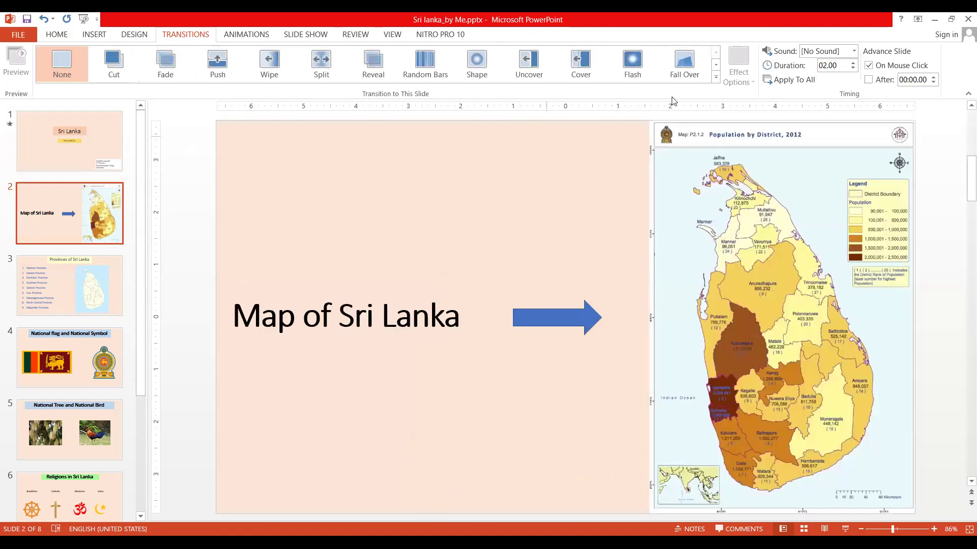
click(715, 78)
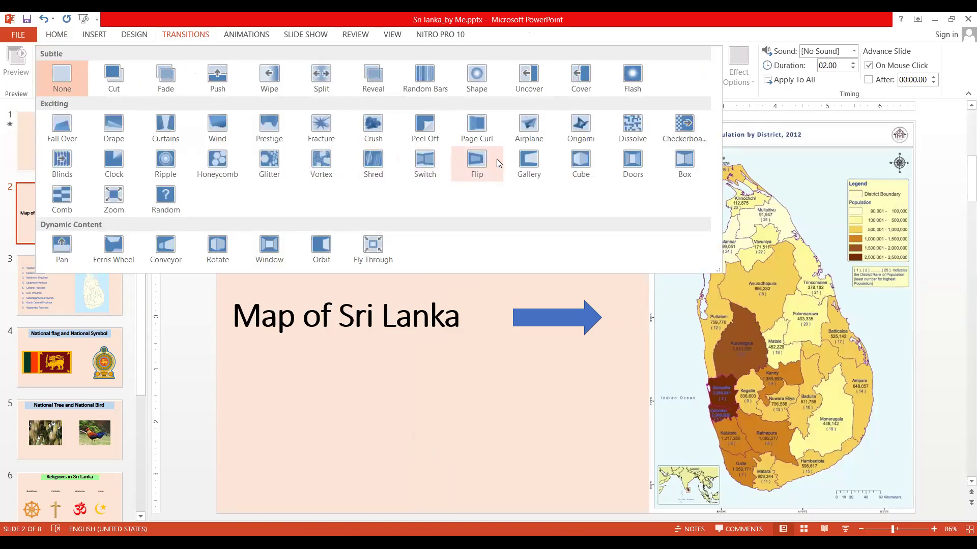
click(429, 166)
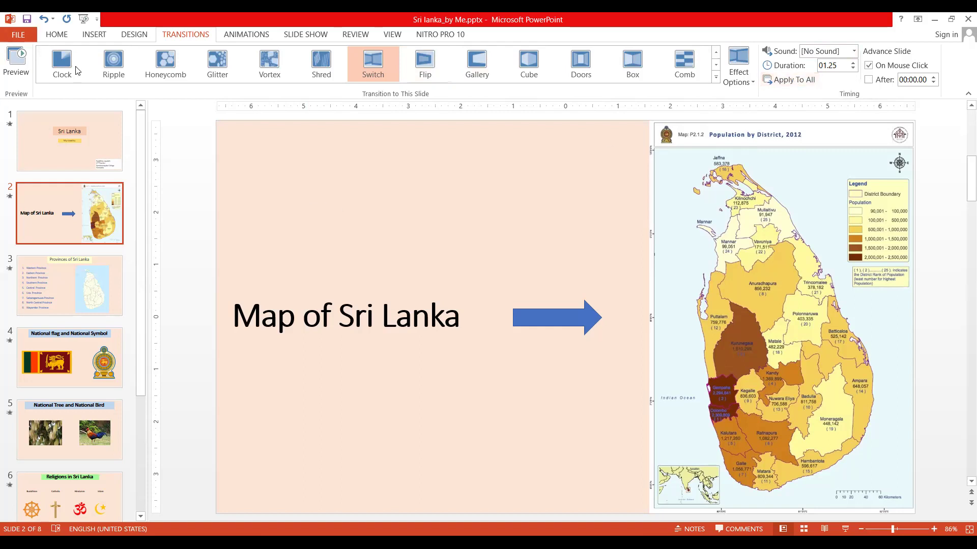
click(109, 142)
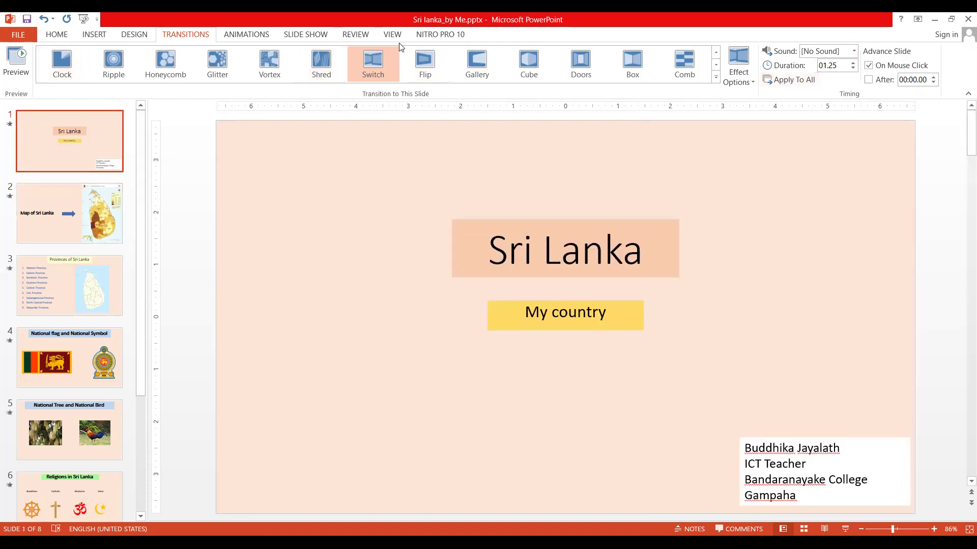
Step: Reapply Curtains to the title slide and start the slideshow with F5
click(715, 77)
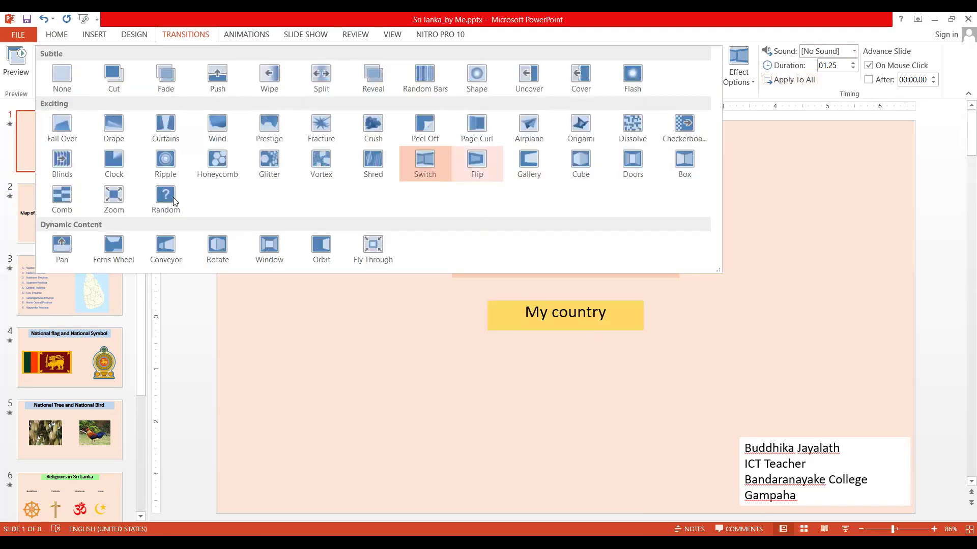
click(169, 129)
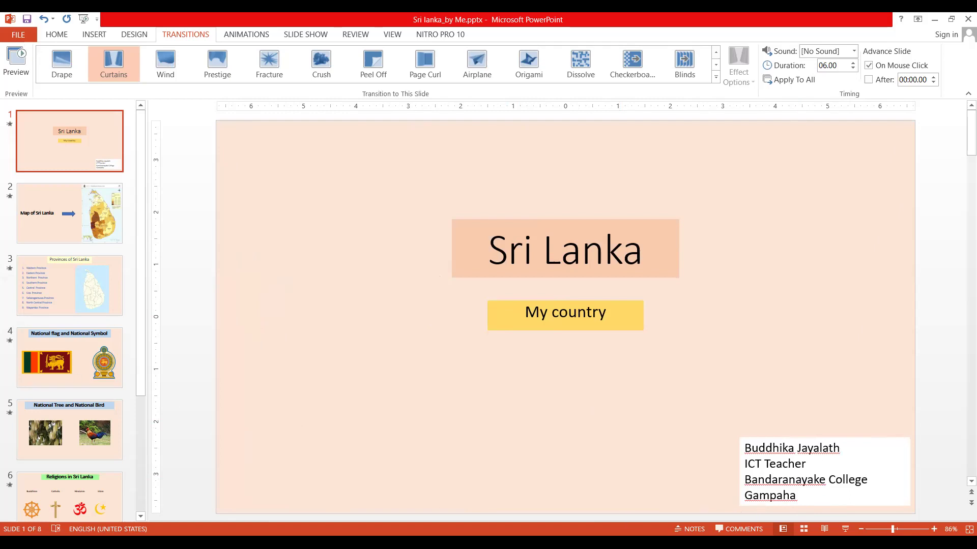
key(F5)
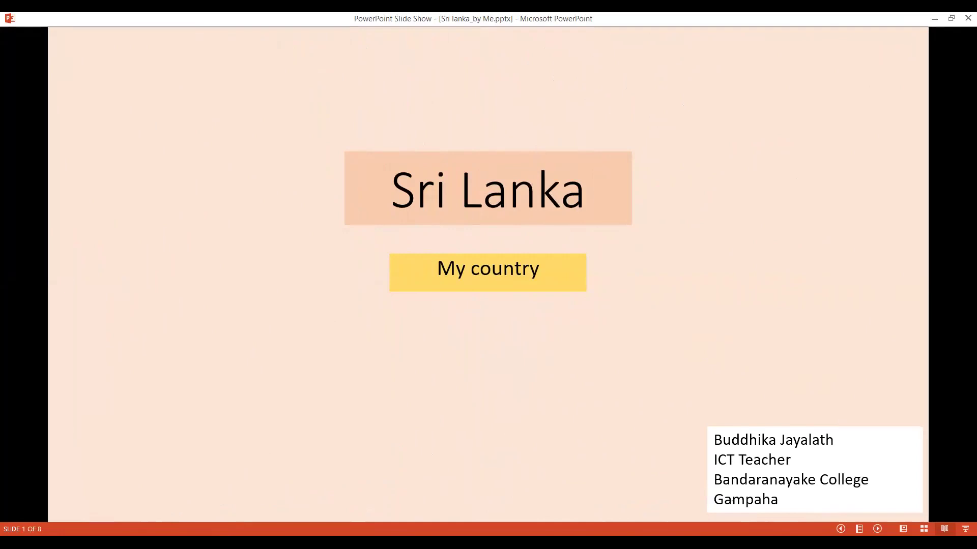
Step: Step the show from the map slide through to the administrative structure slide, then exit with Esc
key(Right)
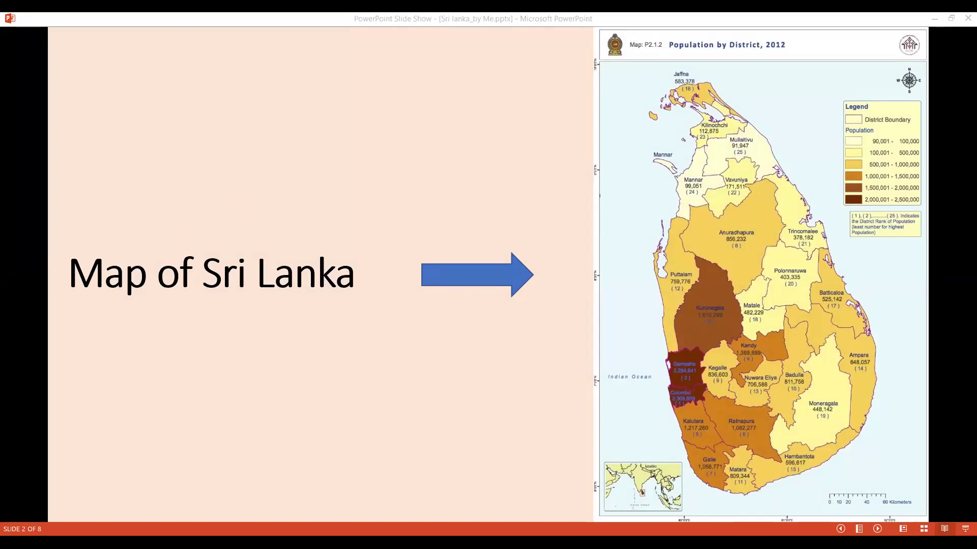
key(Right)
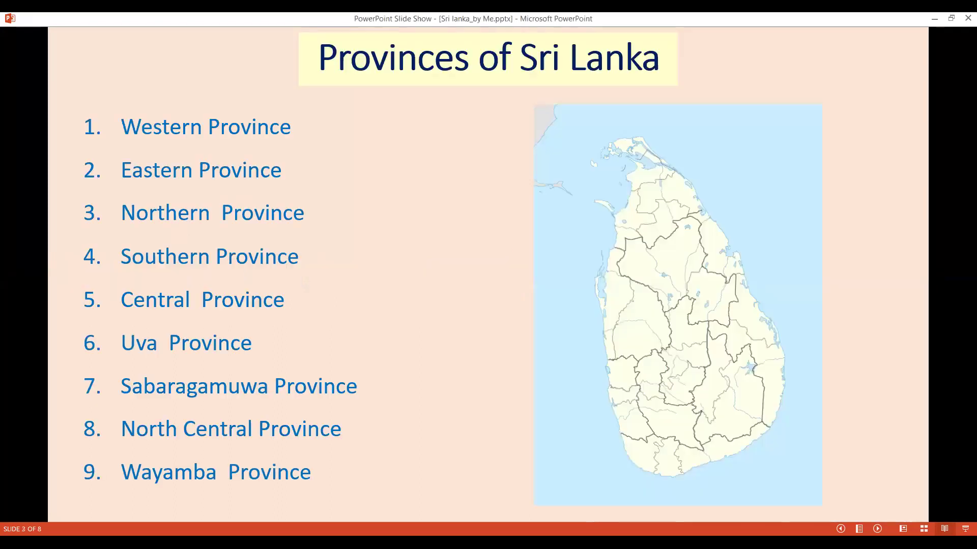
key(Left)
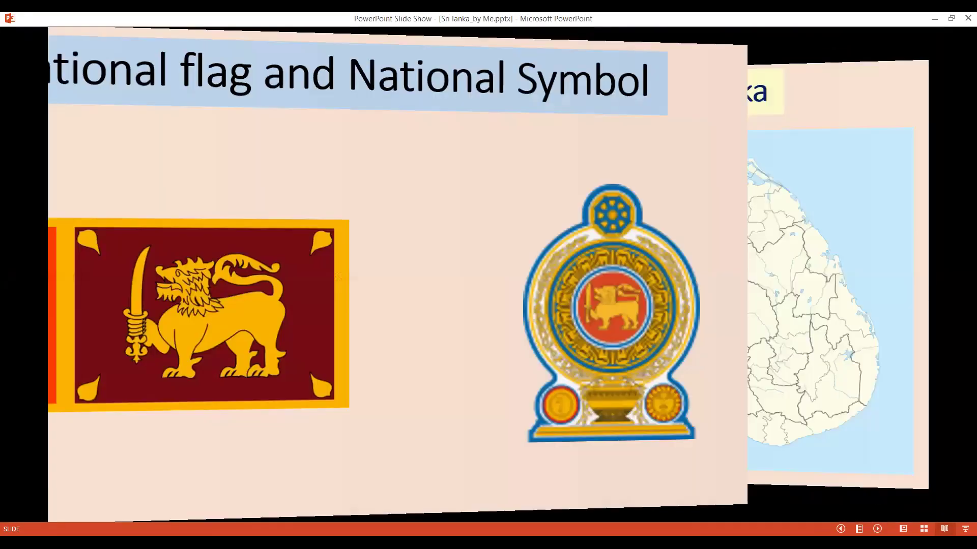
key(Right)
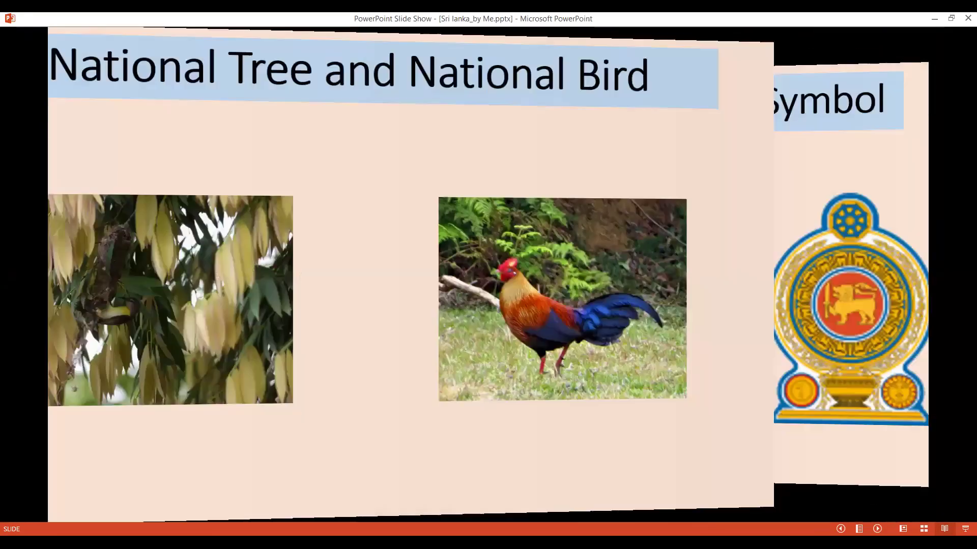
key(Right)
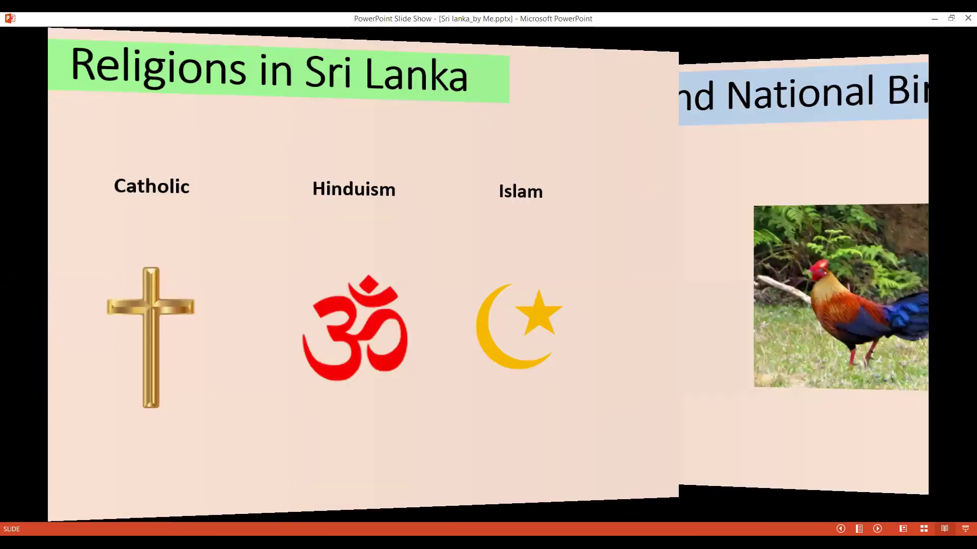
key(Right)
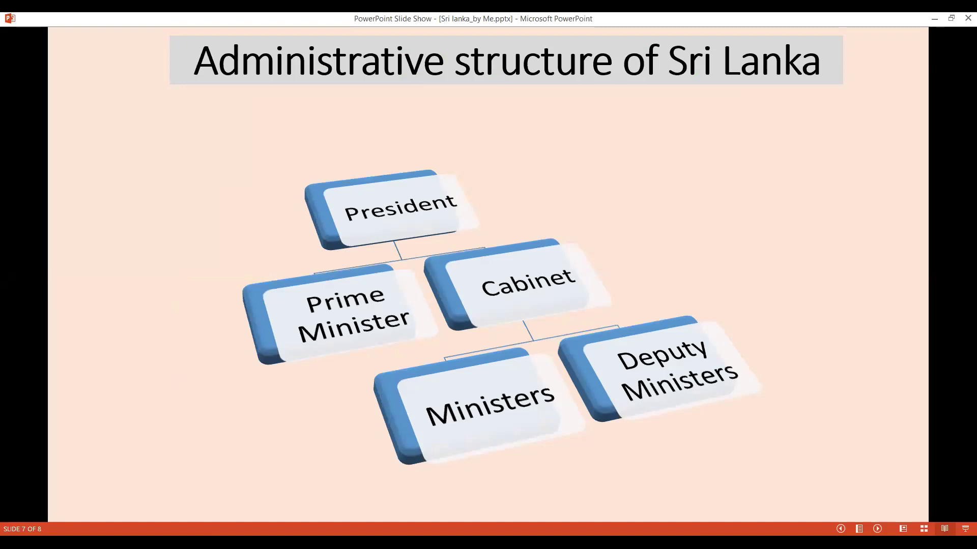
key(Escape)
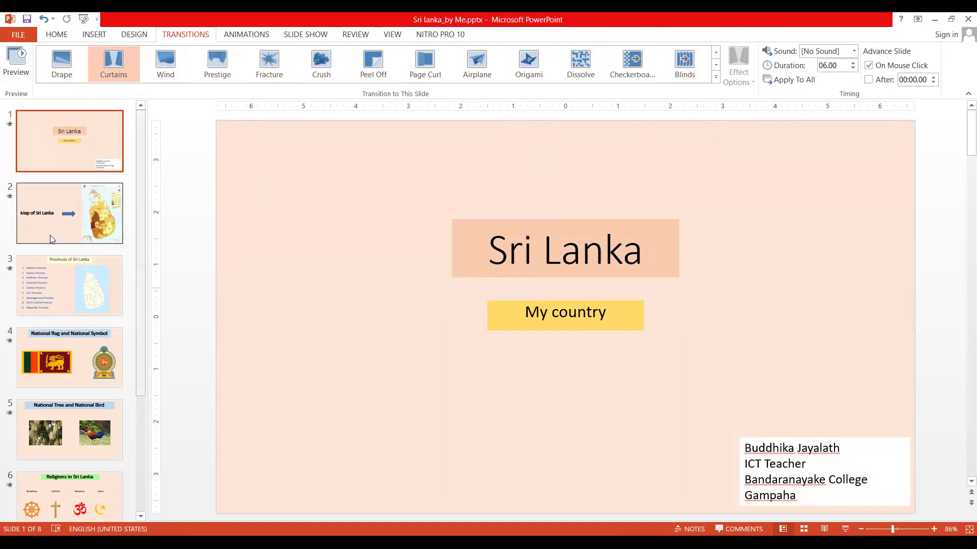
Step: Browse the map, provinces and flag slides, dragging the map slide in the slide order
click(77, 213)
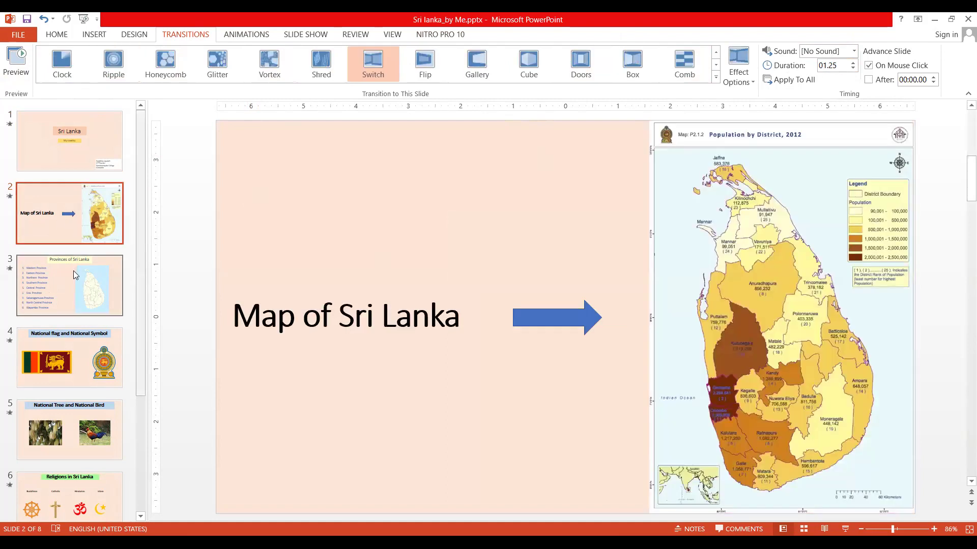
click(73, 270)
mouse_move(92, 219)
mouse_down()
mouse_move(95, 249)
mouse_move(99, 224)
mouse_up()
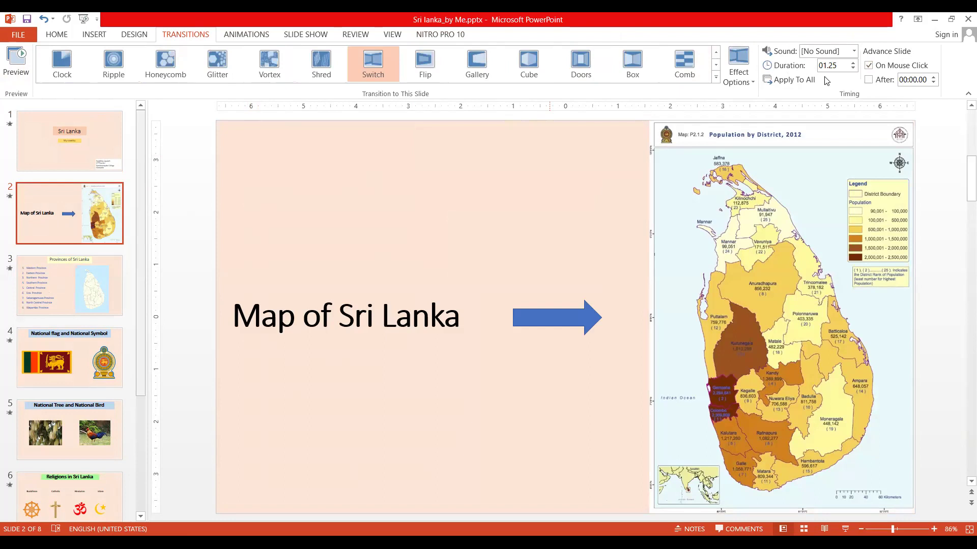
click(85, 368)
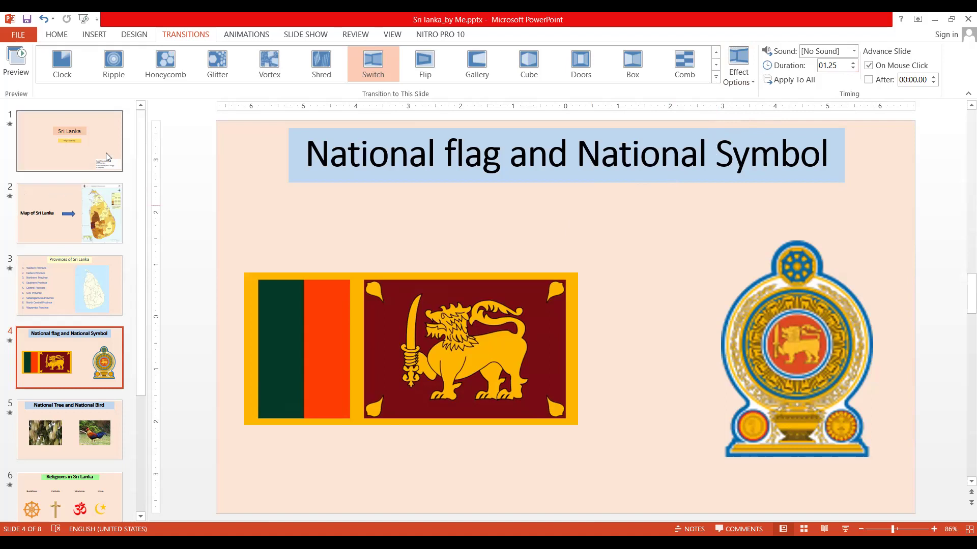
click(92, 197)
Step: Raise the map slide's Switch transition to 05.00 seconds and start the show from it
click(852, 63)
click(852, 63)
click(851, 62)
click(852, 63)
click(852, 63)
click(852, 63)
double_click(852, 63)
double_click(852, 62)
double_click(852, 63)
click(852, 63)
click(852, 62)
click(852, 63)
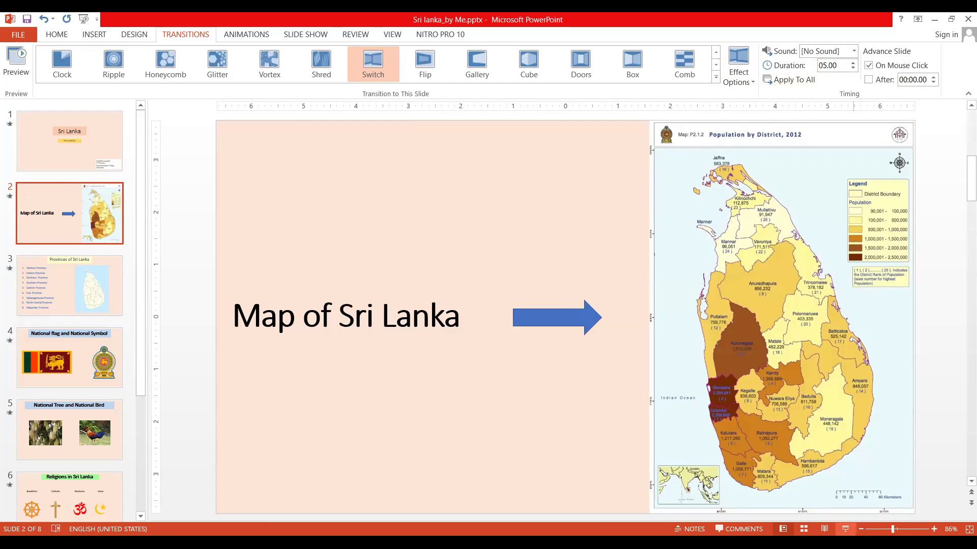
click(845, 529)
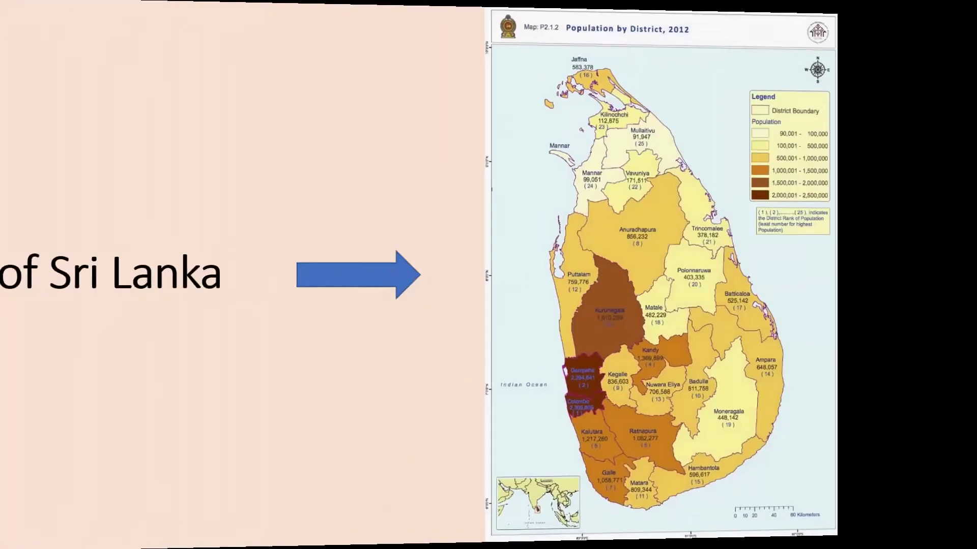
Step: Go back to the title slide, preview the map and provinces transitions, then exit the show
key(Left)
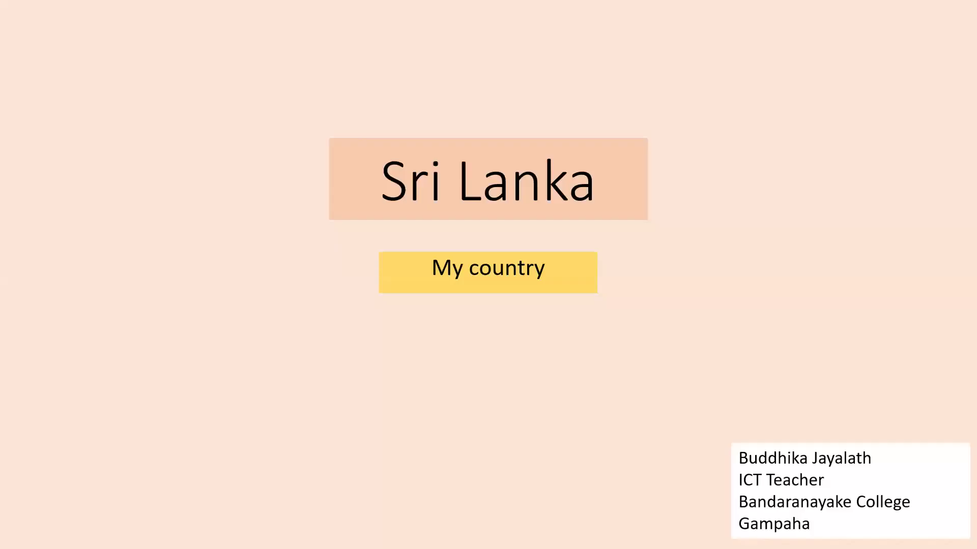
key(Right)
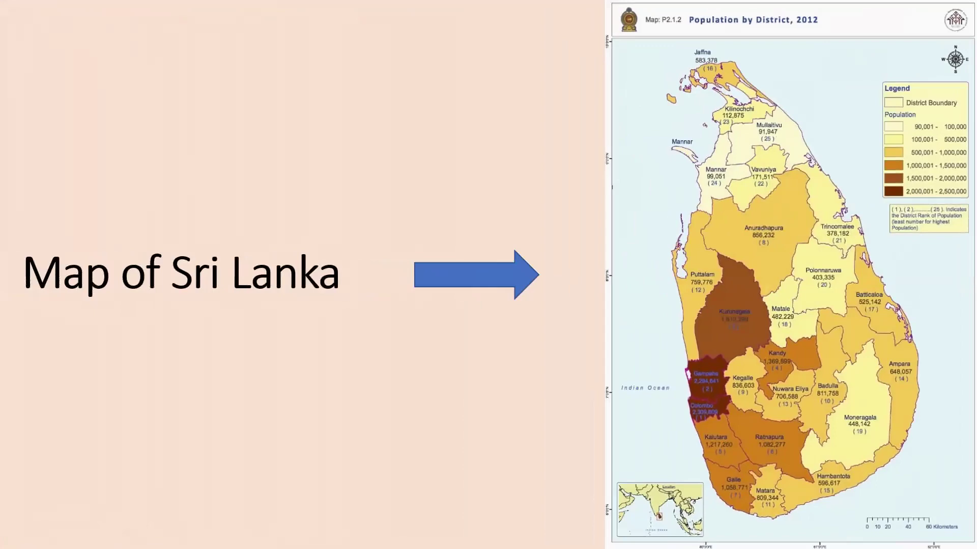
key(Right)
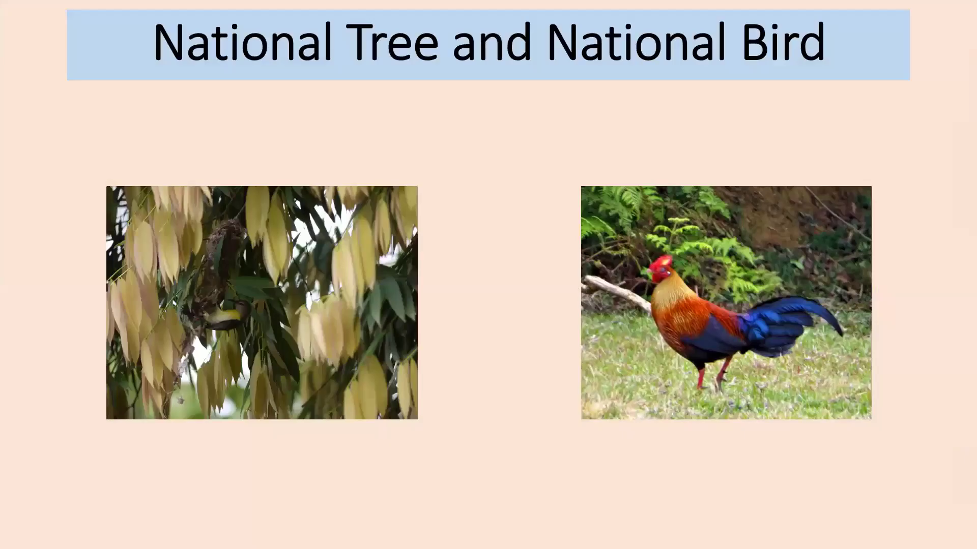
key(Escape)
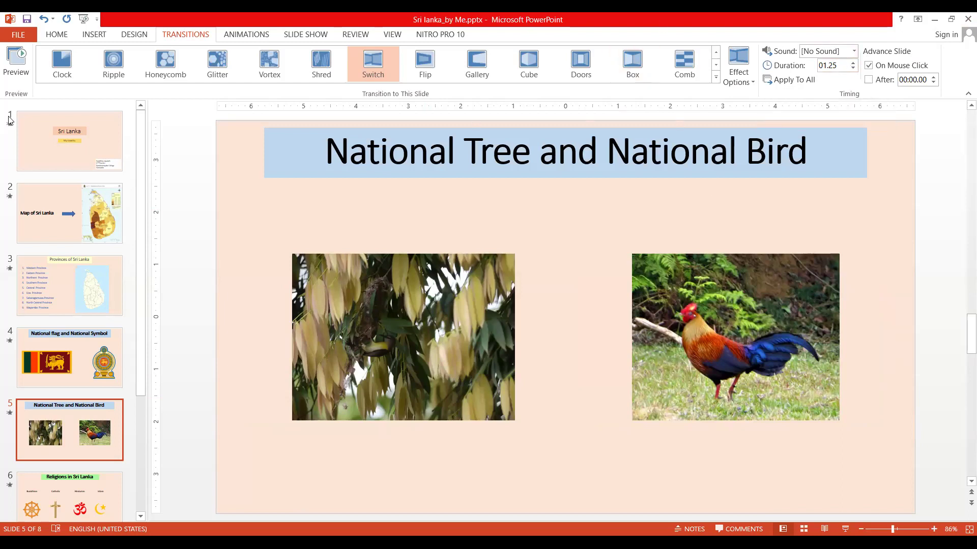
Step: Make the title slide advance automatically after 00:05.00
click(94, 144)
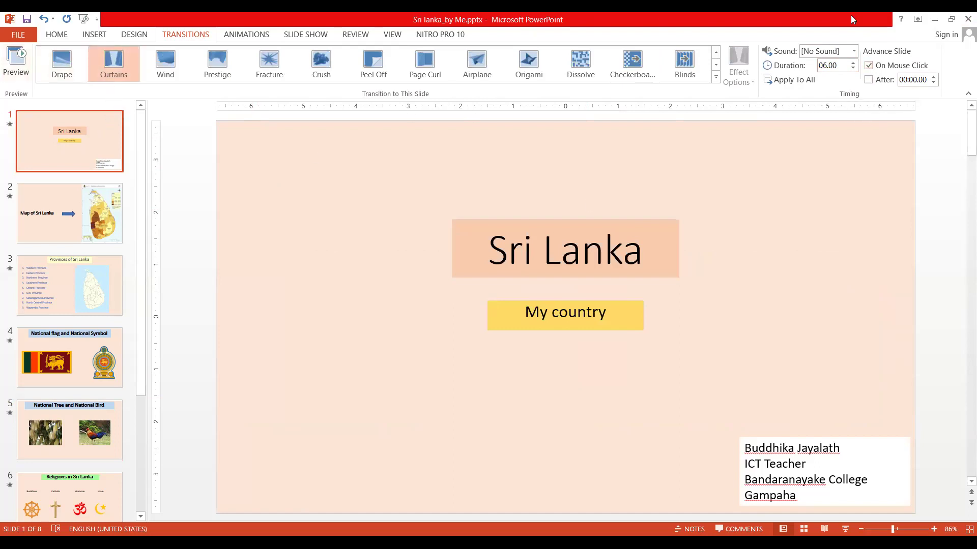
click(868, 80)
click(932, 78)
Step: Bring the title slide's transition duration down to 1 second, then up to 01.50
double_click(853, 68)
click(853, 68)
double_click(853, 69)
double_click(853, 69)
click(852, 68)
double_click(853, 69)
double_click(853, 69)
double_click(853, 69)
double_click(853, 69)
click(853, 69)
double_click(853, 69)
click(853, 68)
click(852, 61)
click(853, 62)
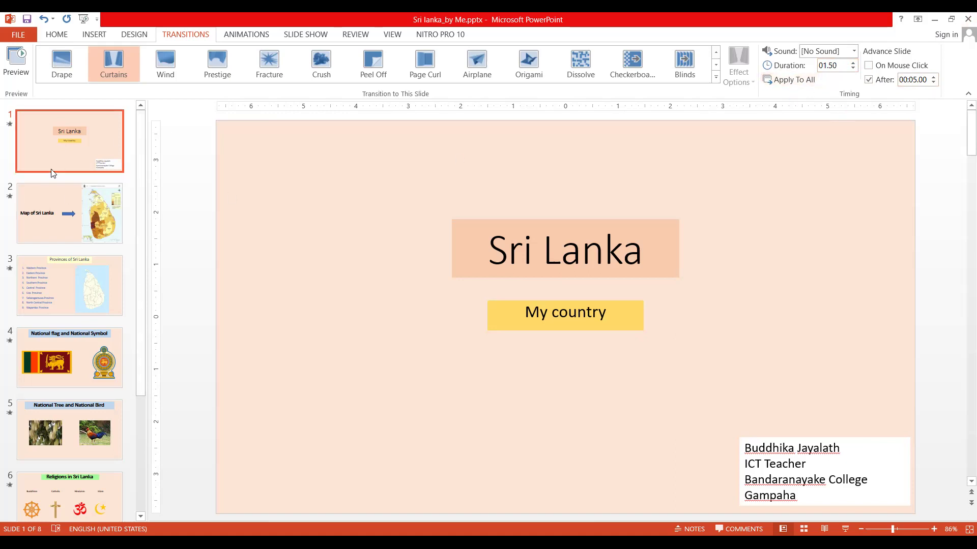
Step: Check slides 2–5 for the shared 01.50-second Curtains transition and 5-second timing
click(65, 196)
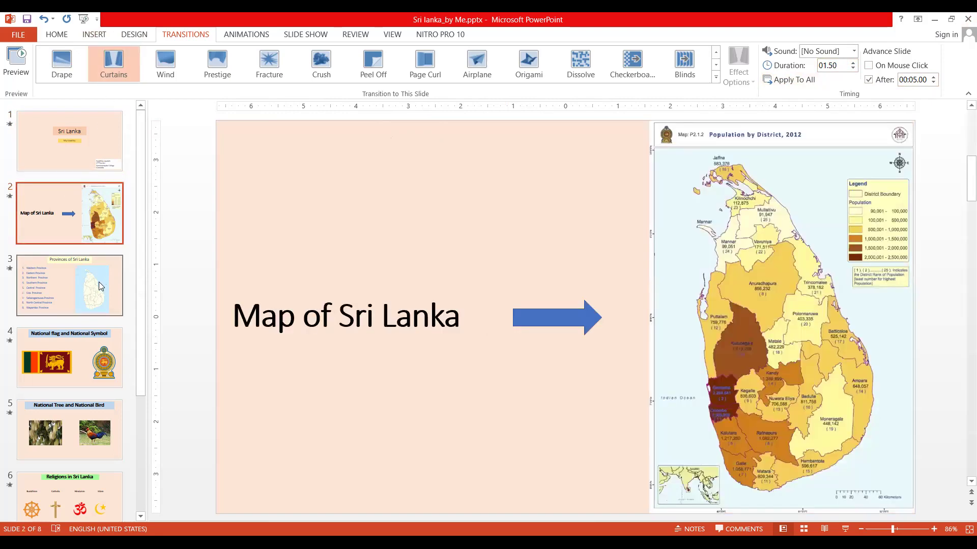
click(98, 282)
click(67, 200)
click(65, 264)
click(65, 351)
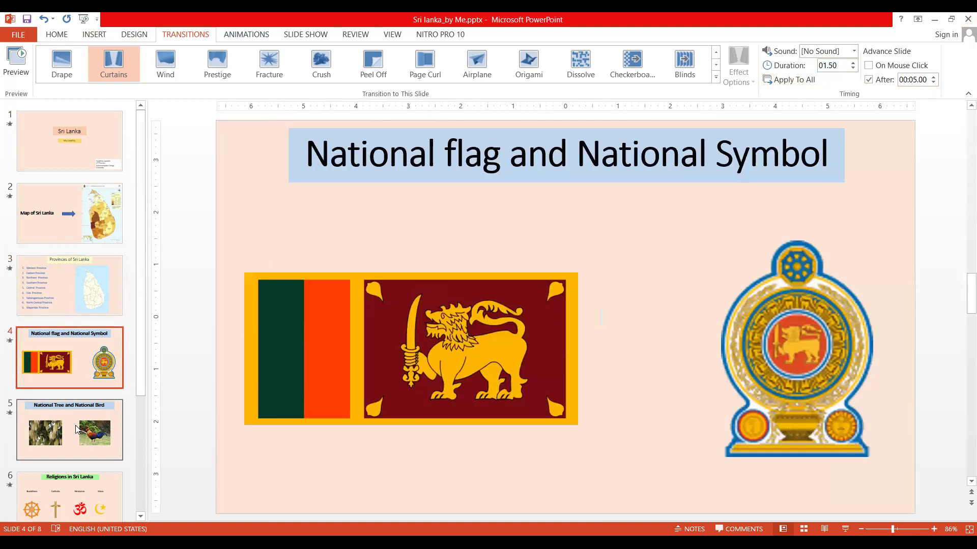
click(76, 431)
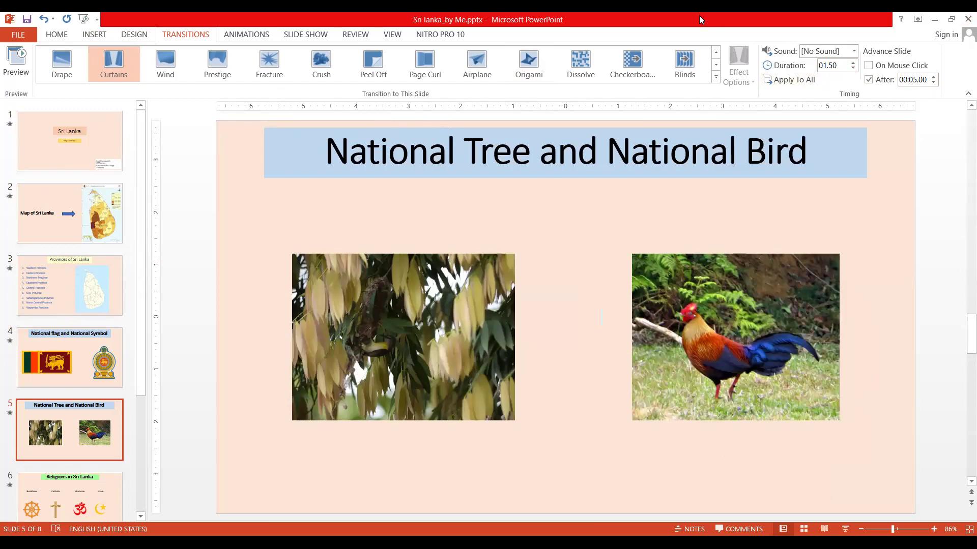
Step: Give the National Tree and National Bird slide the Gallery transition
click(685, 64)
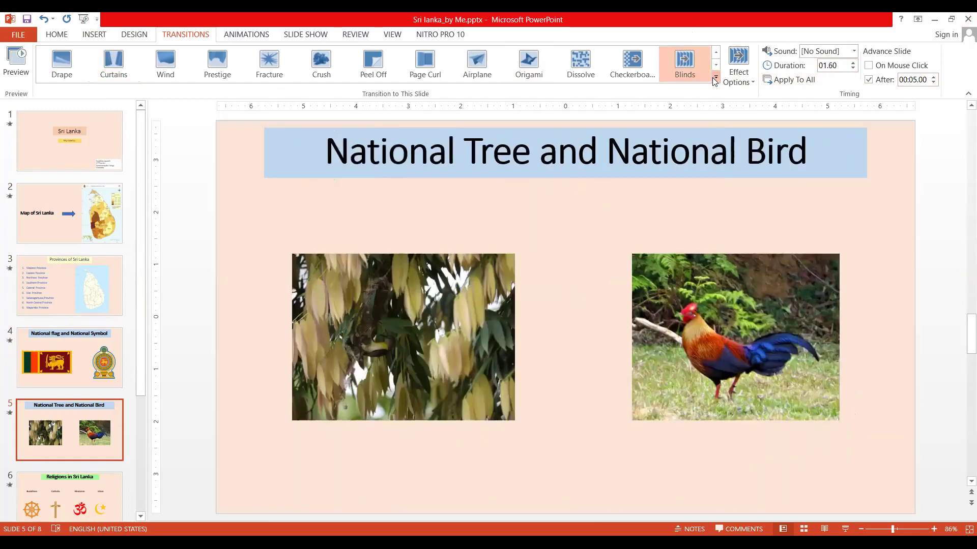
click(714, 78)
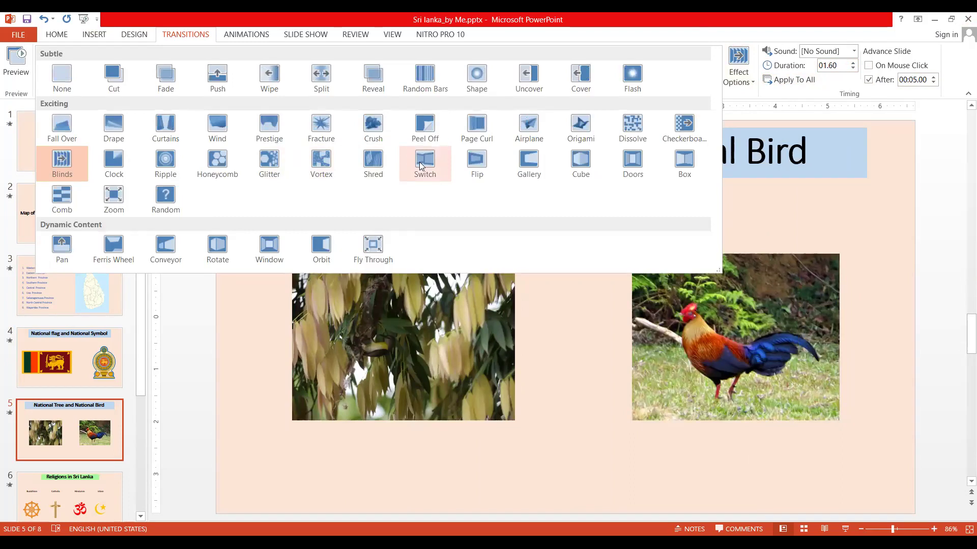
click(533, 163)
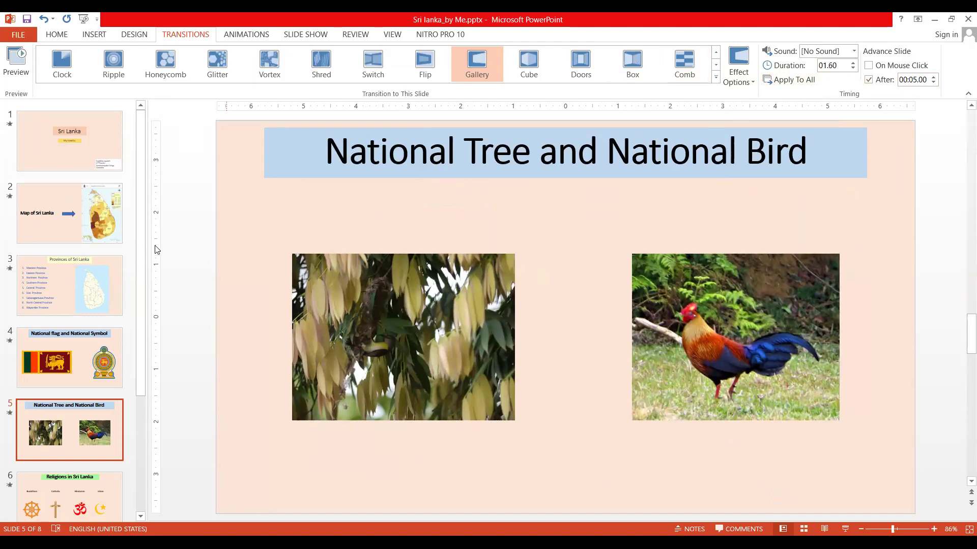
Step: Reapply Curtains to the title slide and start the slide show from it
click(95, 133)
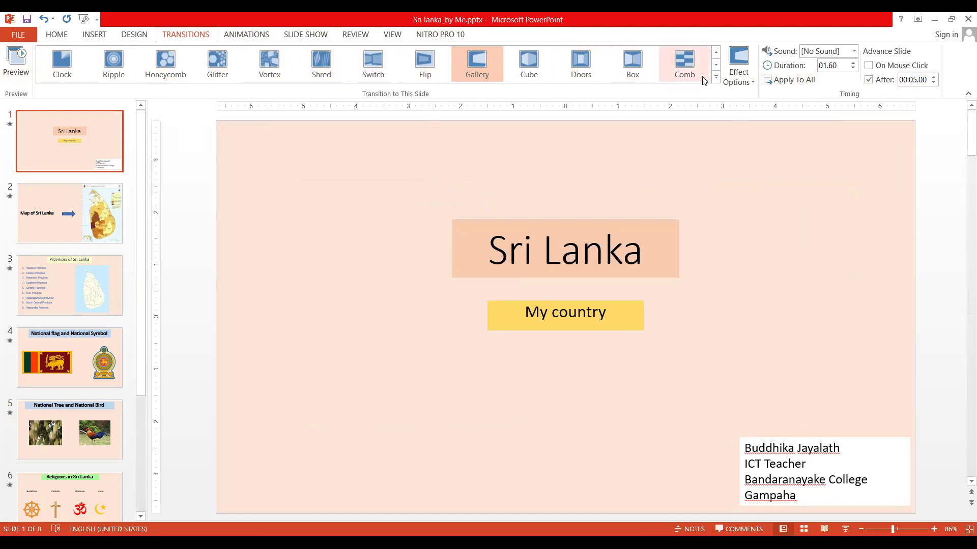
click(715, 78)
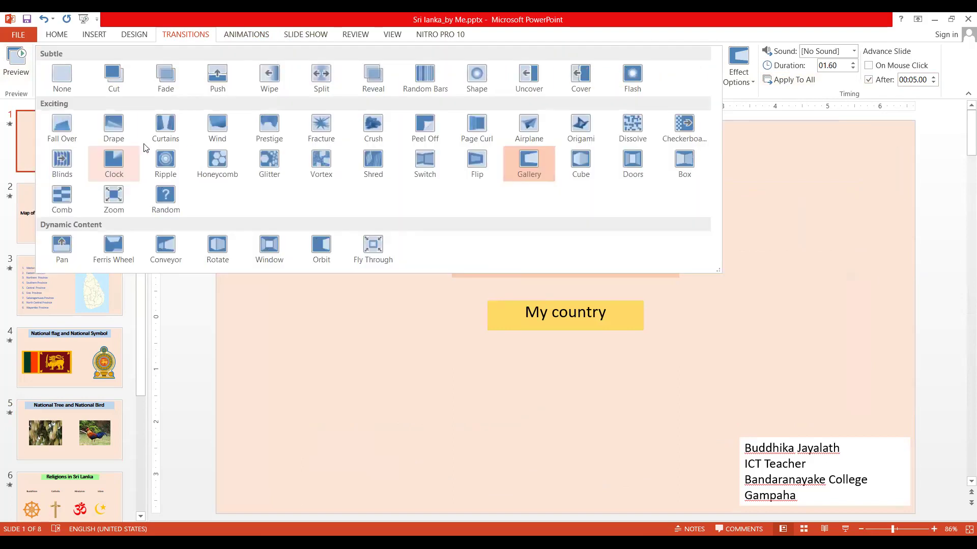
click(173, 124)
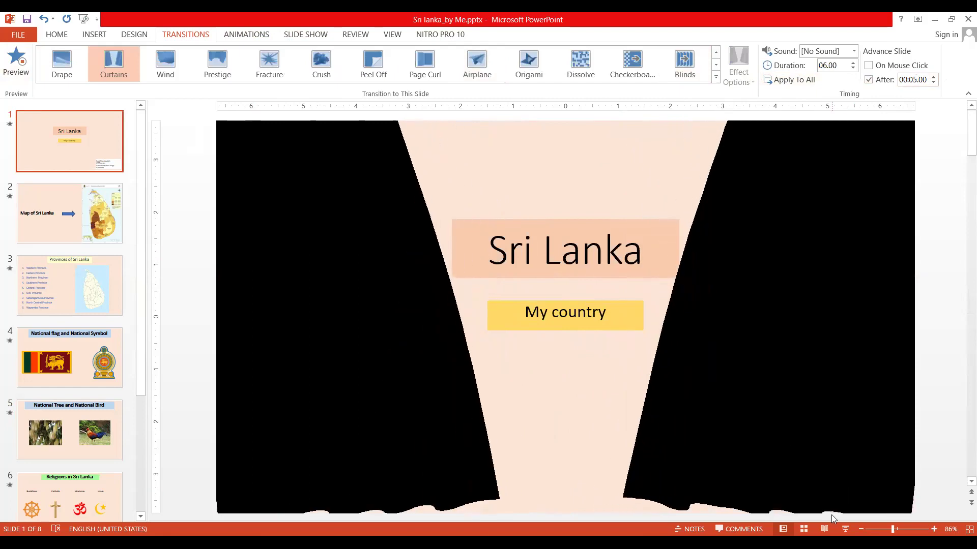
click(824, 528)
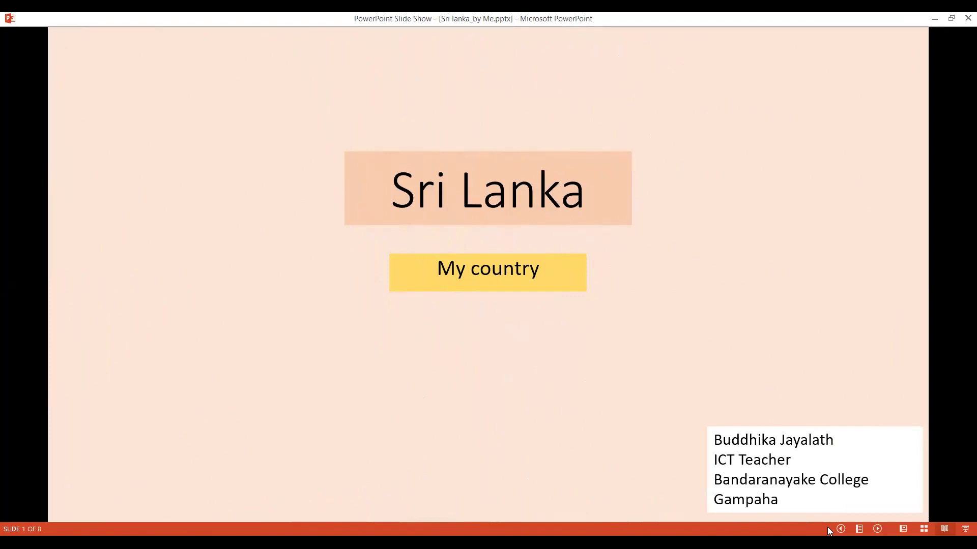
Step: Advance through all eight slides to the final Races slide, exit the show, and save
key(Right)
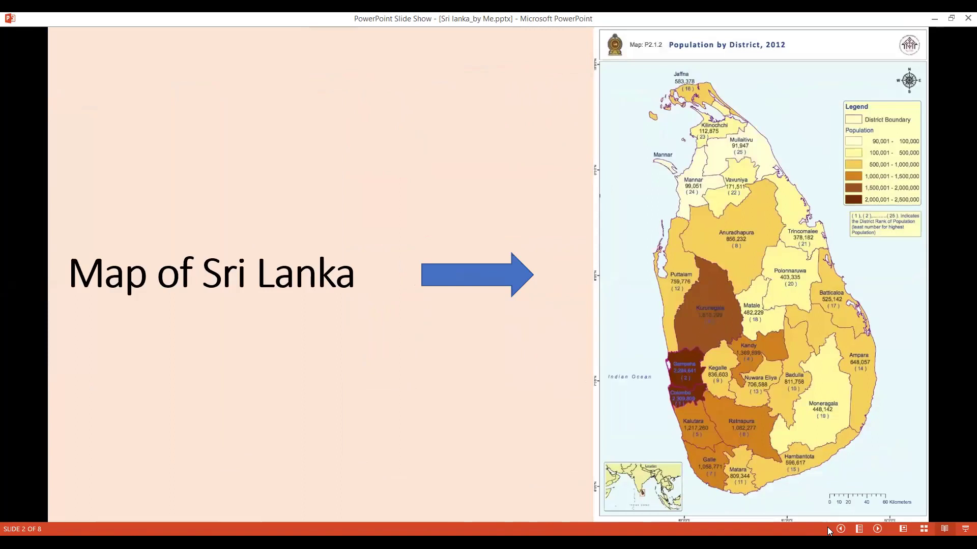
key(Right)
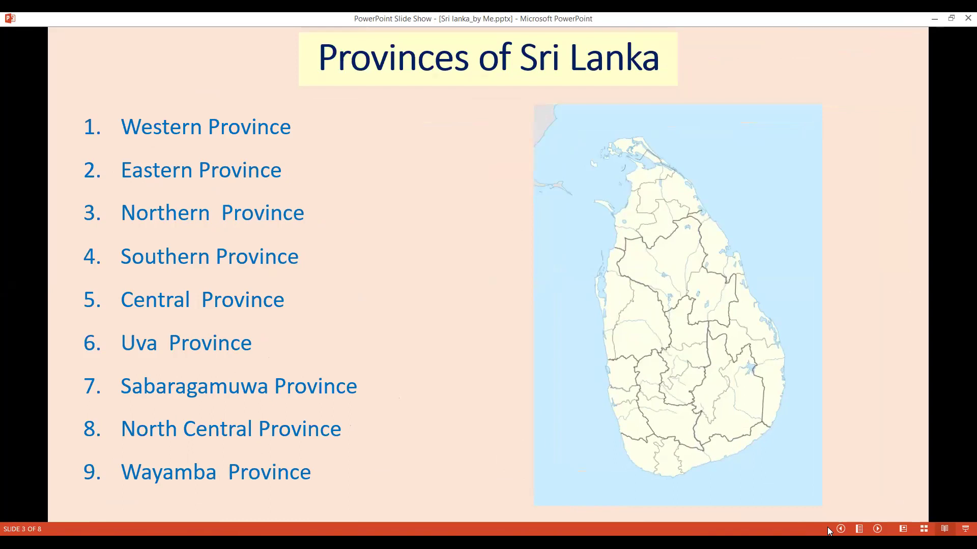
key(Right)
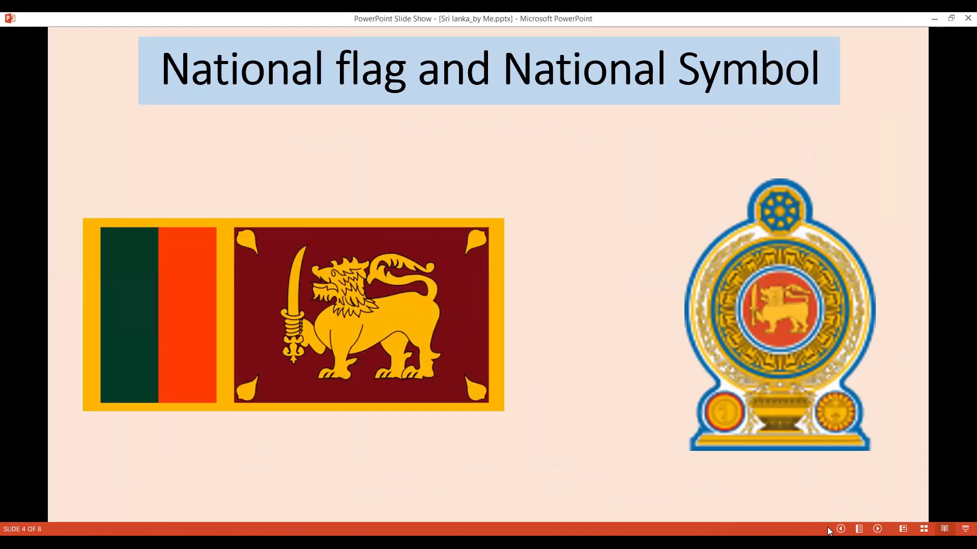
key(Right)
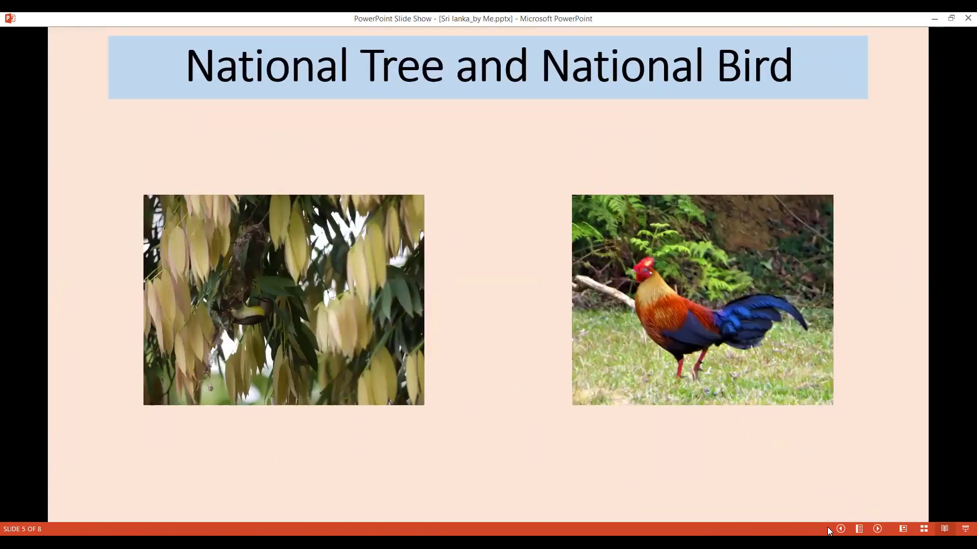
key(Right)
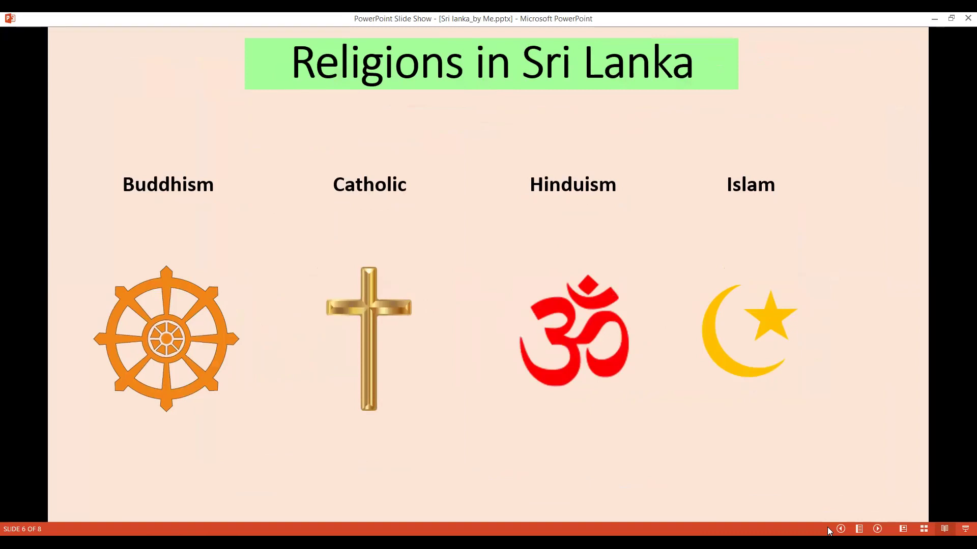
key(Right)
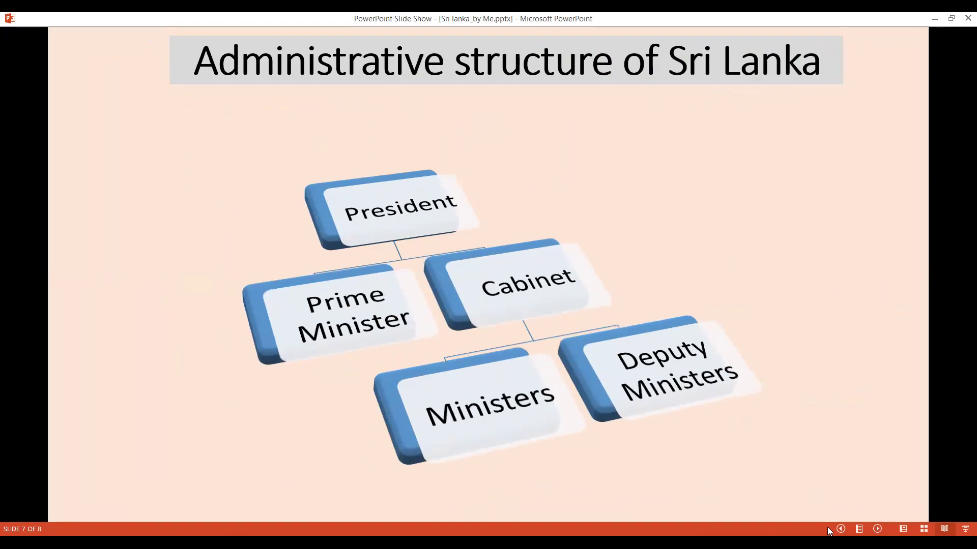
key(Right)
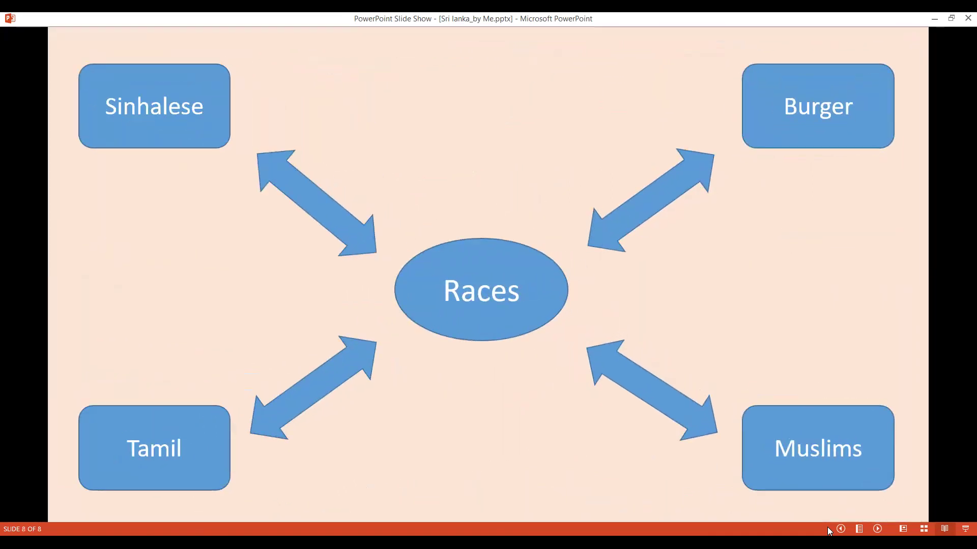
key(Right)
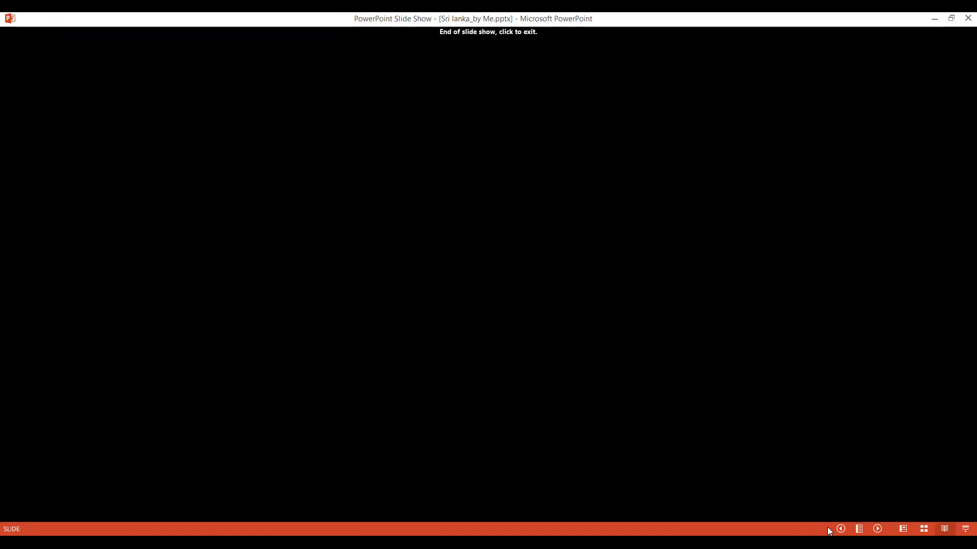
click(734, 383)
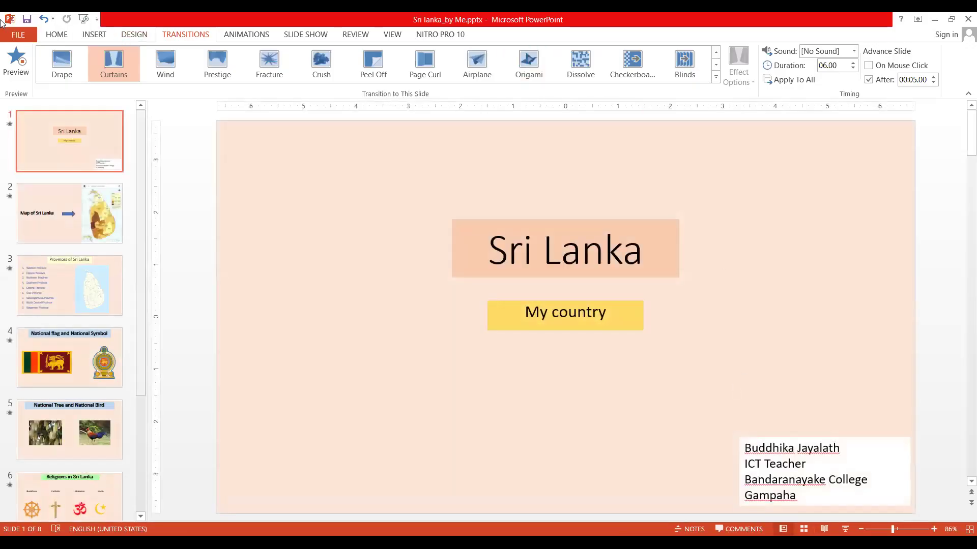
click(27, 19)
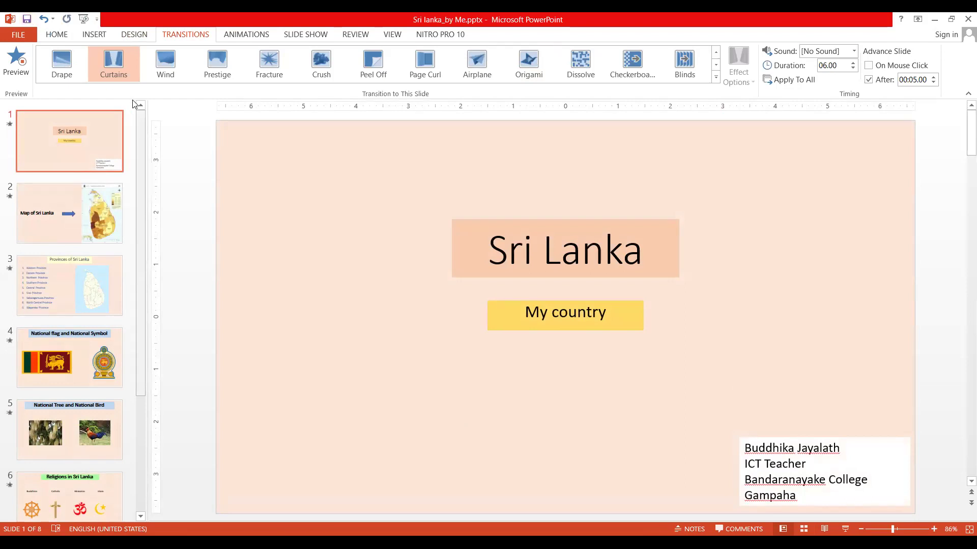
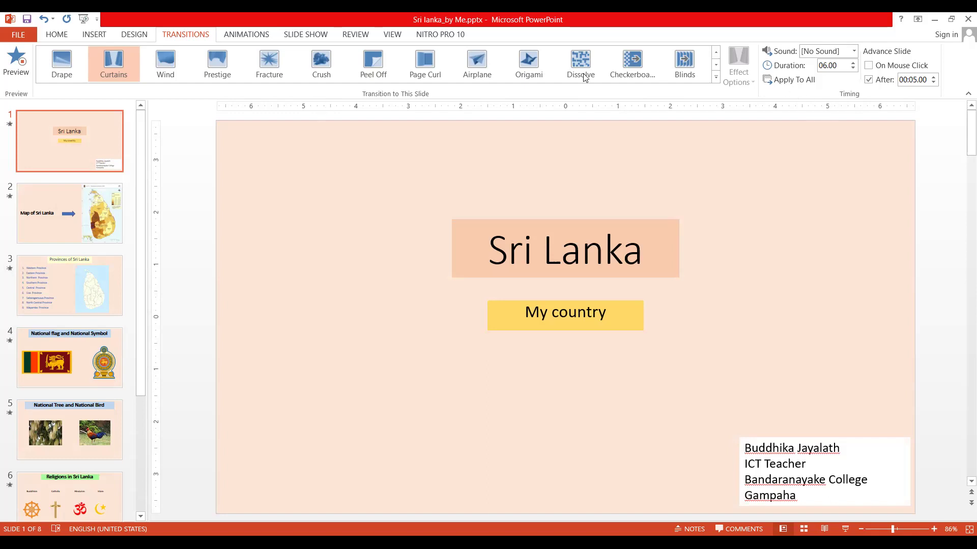
Step: Select the Sri Lanka title and expand the full Animations gallery of effects
click(513, 223)
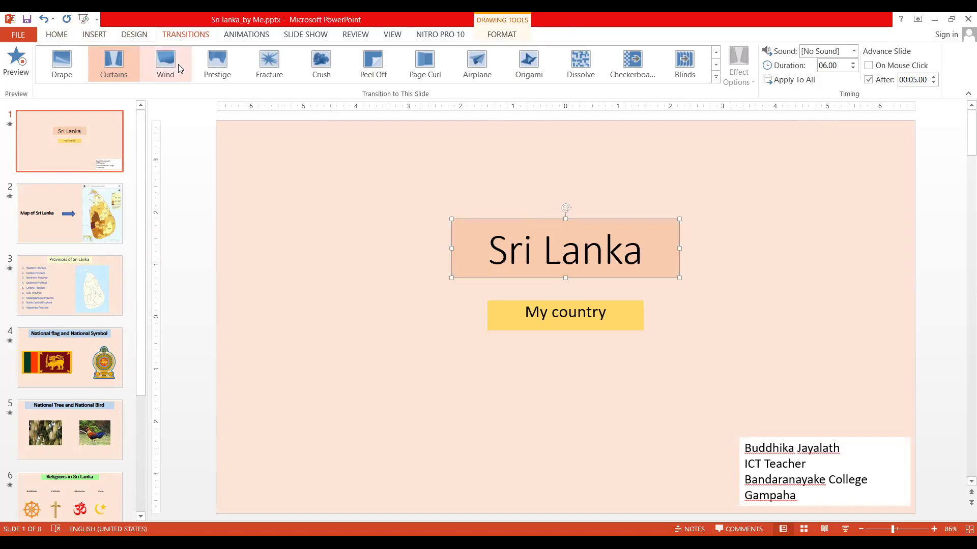
click(242, 36)
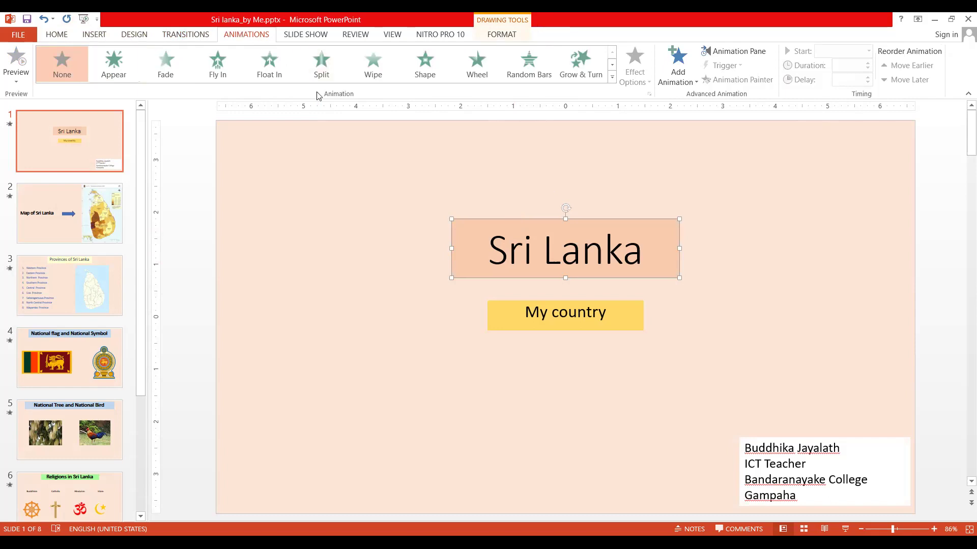
click(611, 77)
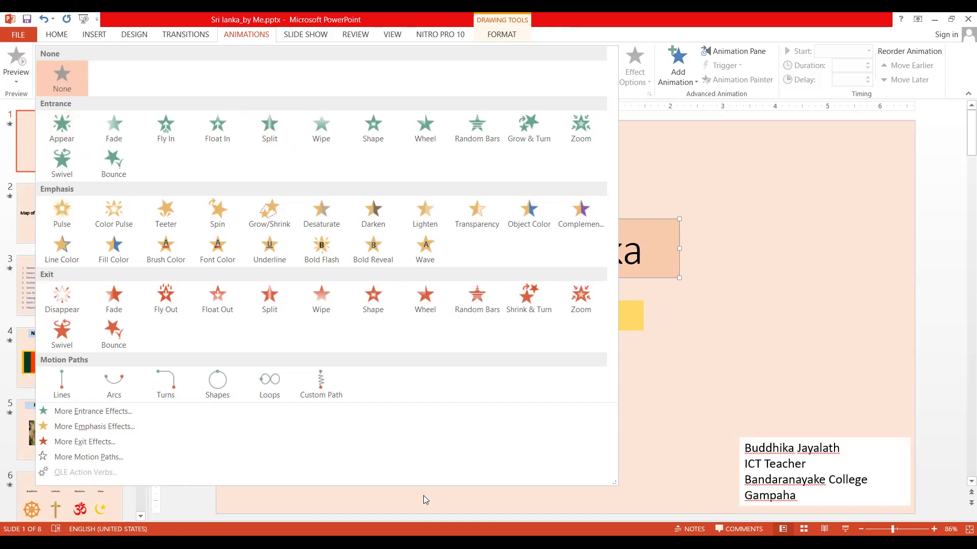
Step: Dismiss the Animations gallery with Esc, reopen it, and close it again without applying any effect
key(Escape)
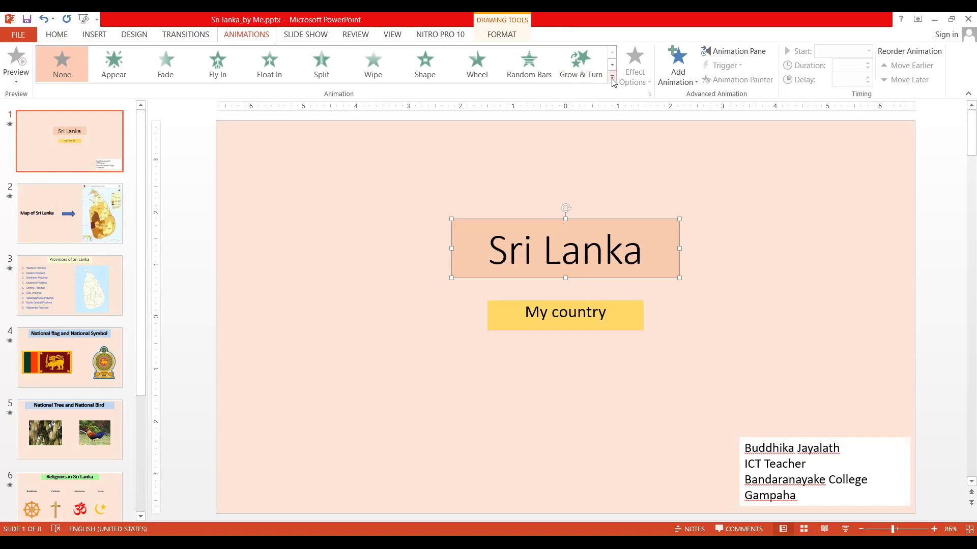
click(611, 78)
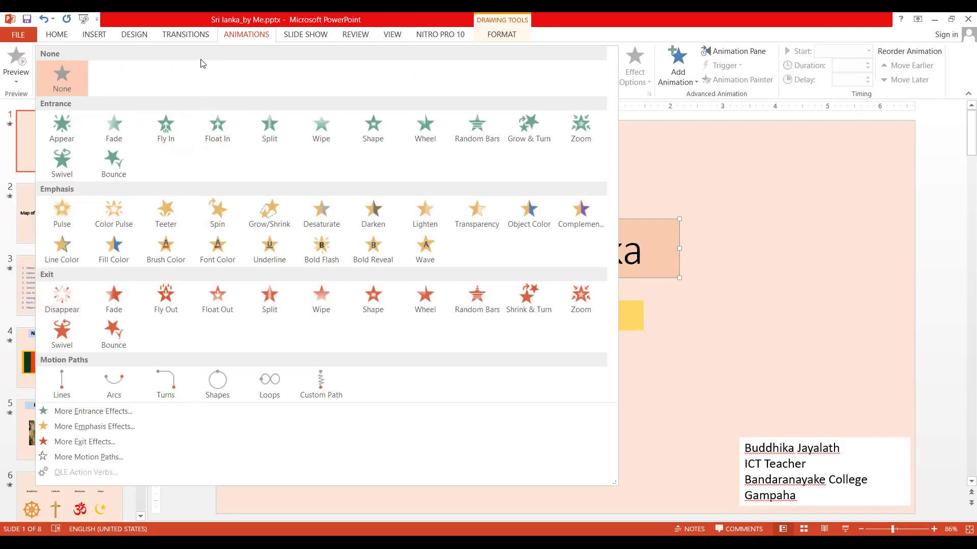
click(647, 176)
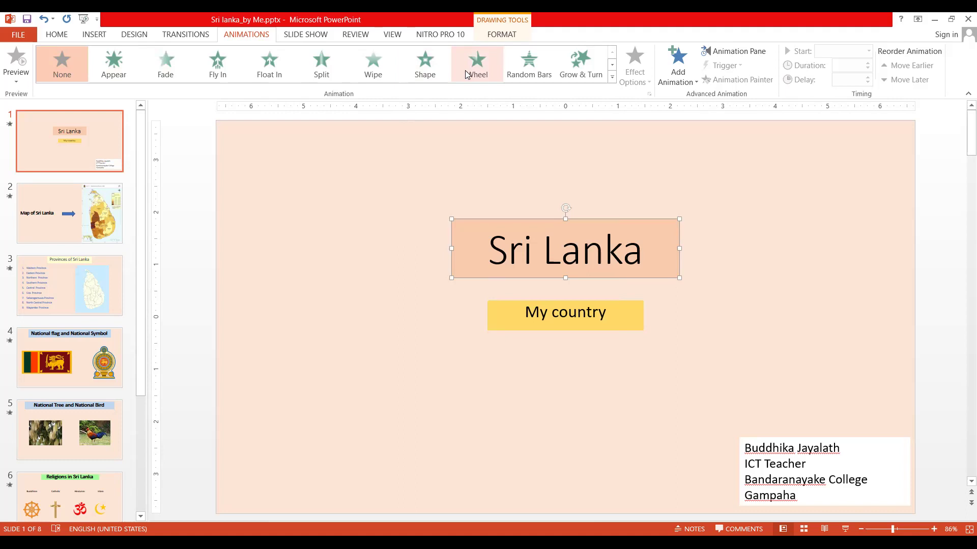
Step: Apply a Shape entrance to the Sri Lanka title and Split to the My country subtitle
click(421, 62)
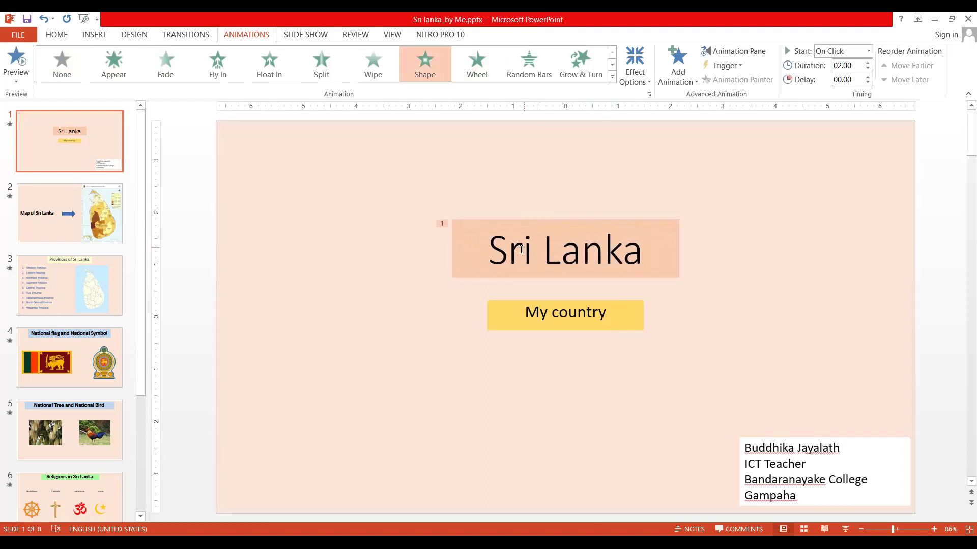
click(509, 308)
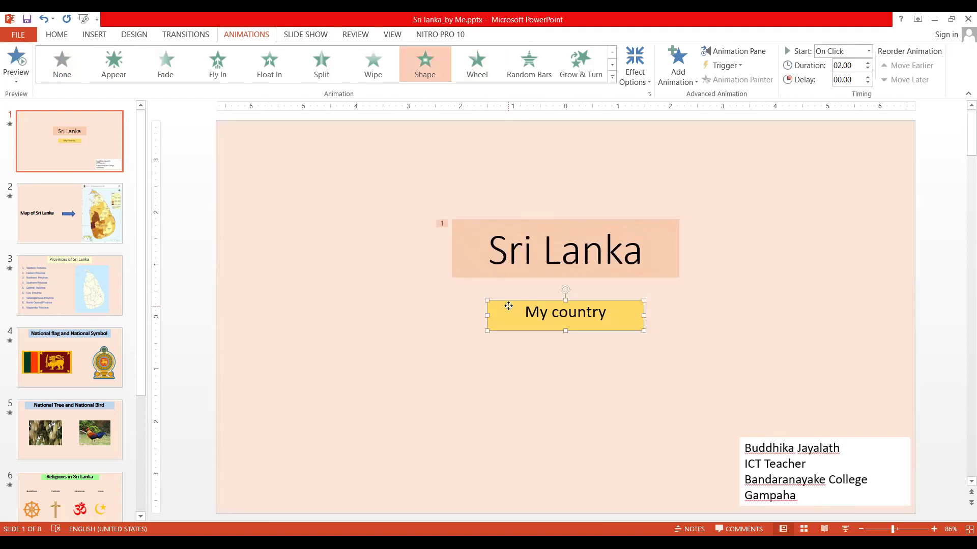
click(321, 72)
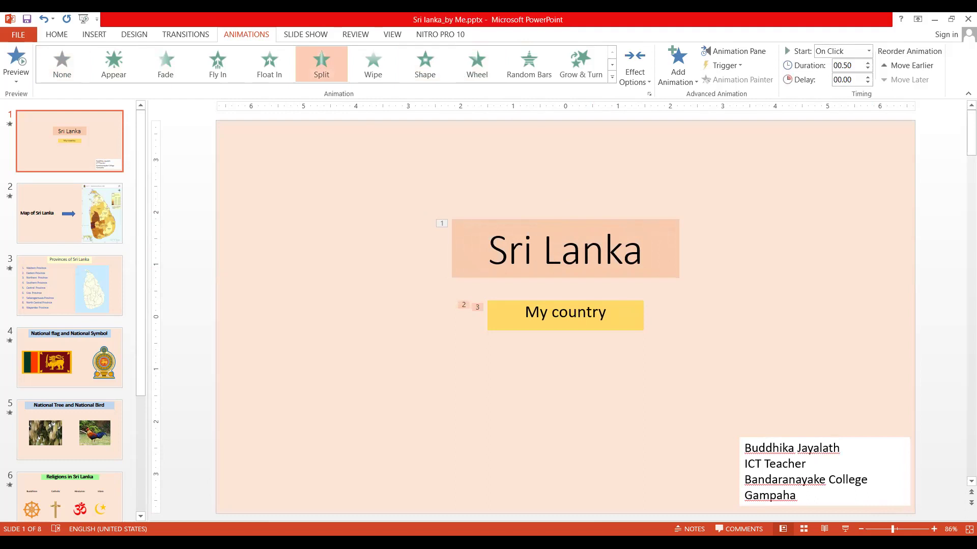
click(643, 376)
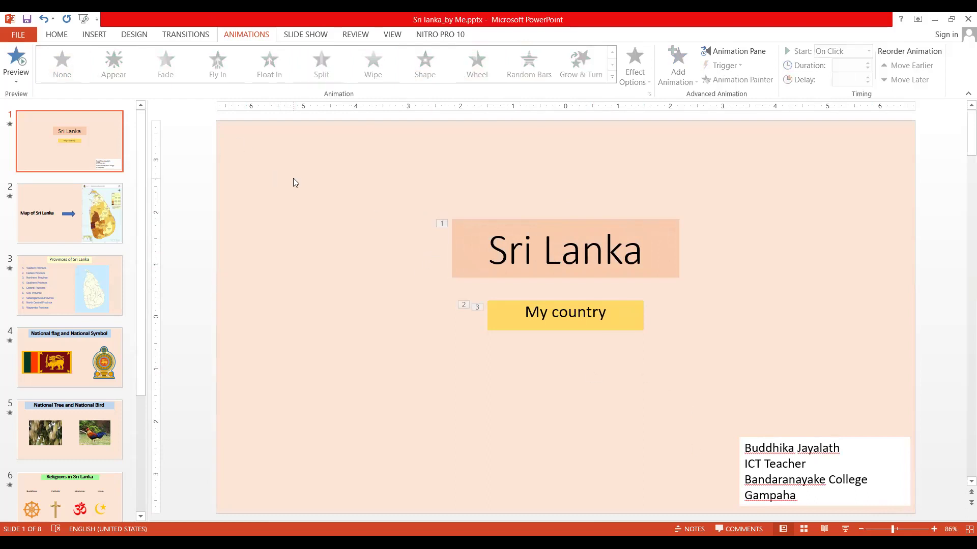
Step: Preview the animations, show the Animation Pane, and play the slide in Reading View
click(15, 63)
click(724, 51)
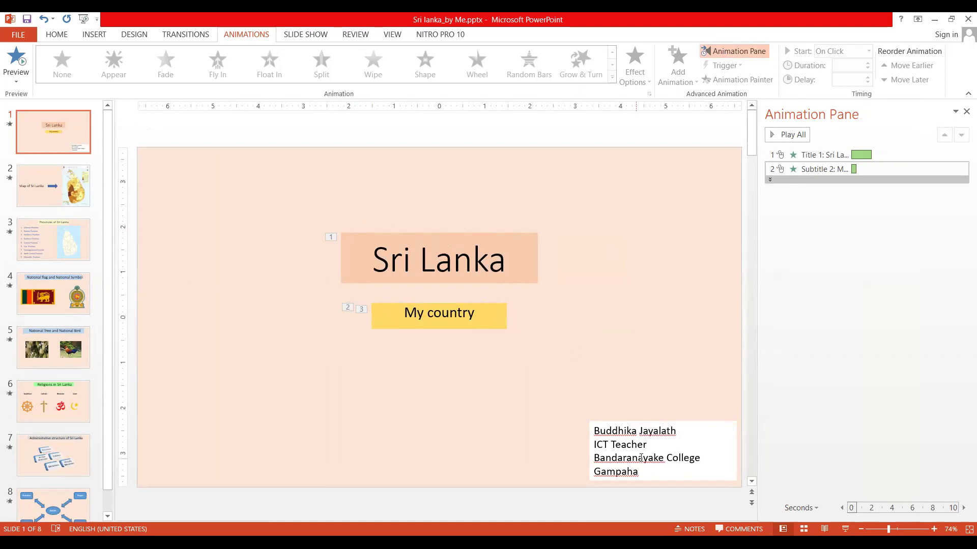
click(823, 529)
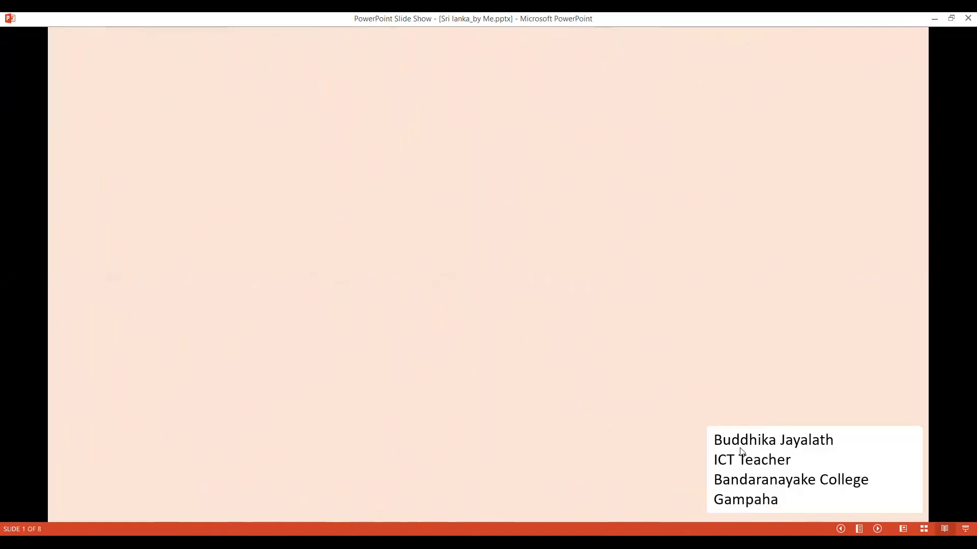
Step: Advance the show to bring in the title, then exit back to Normal view
click(742, 451)
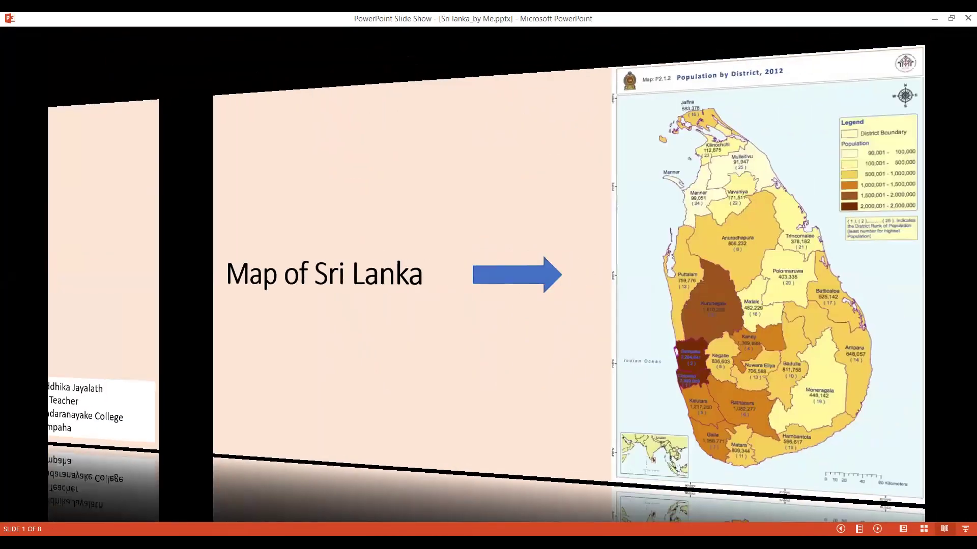
key(Escape)
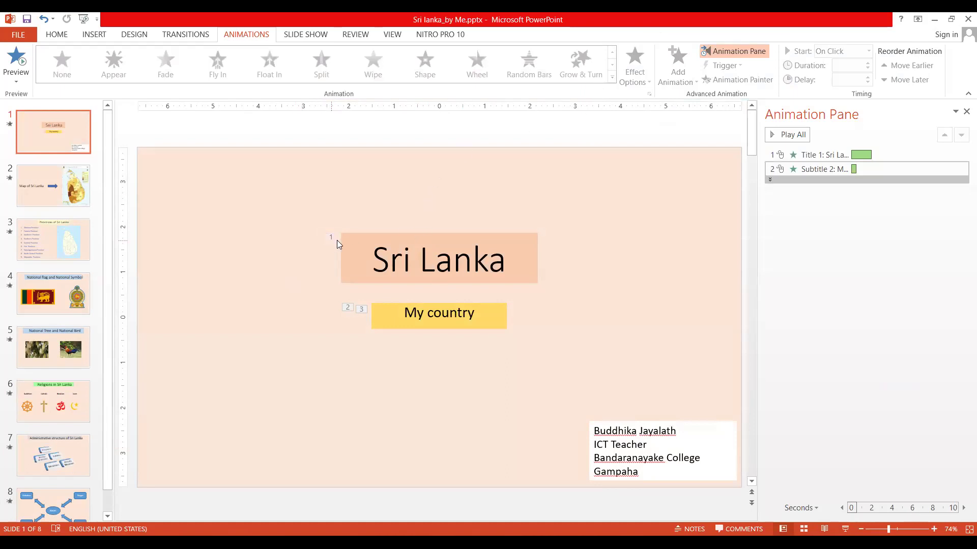
Step: Set the Sri Lanka title's animation to start With Previous
click(407, 231)
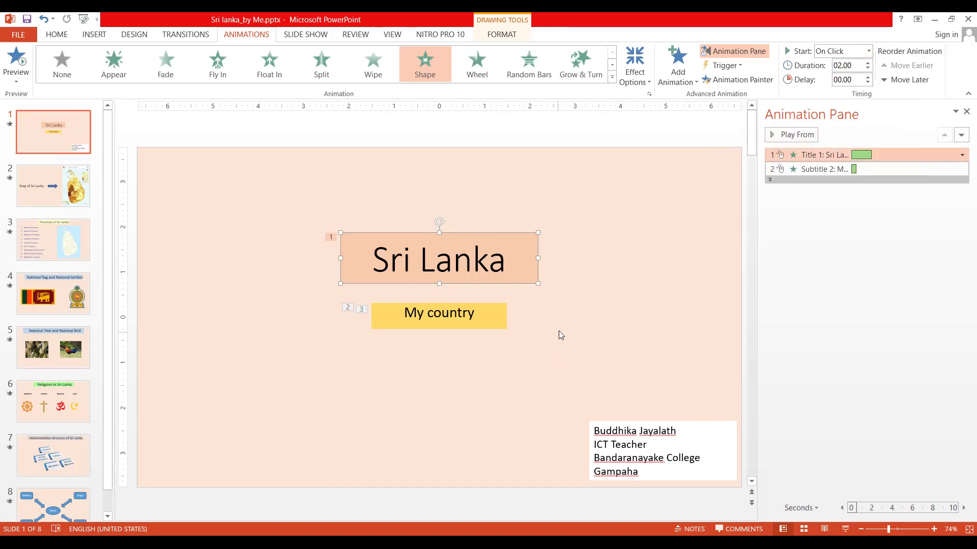
click(868, 52)
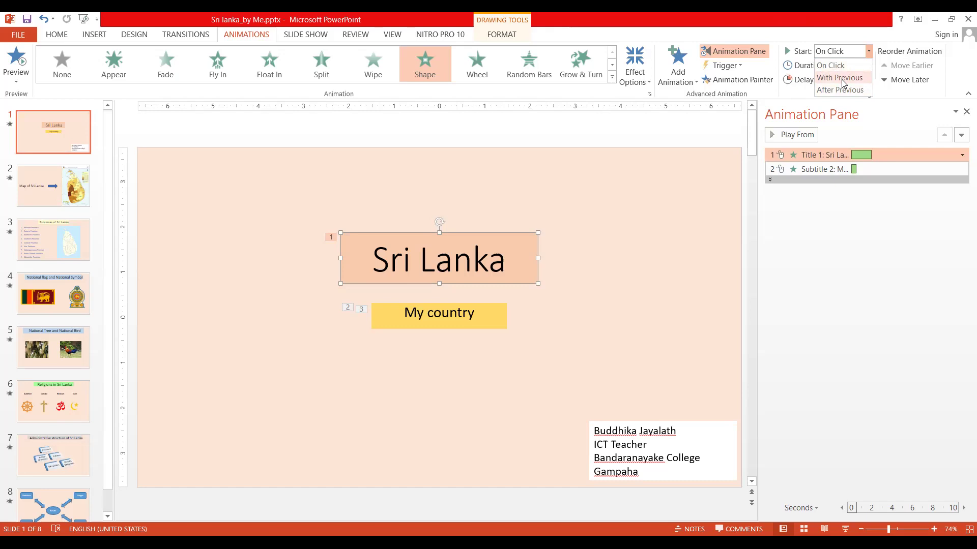
click(841, 78)
Step: Set the My country subtitle to start After Previous and play the slide to check timing
click(501, 319)
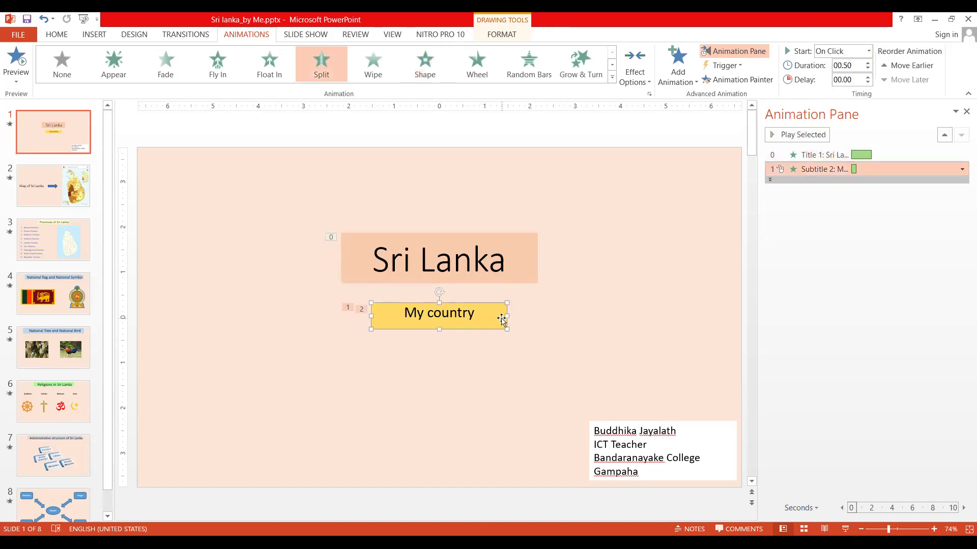
click(869, 51)
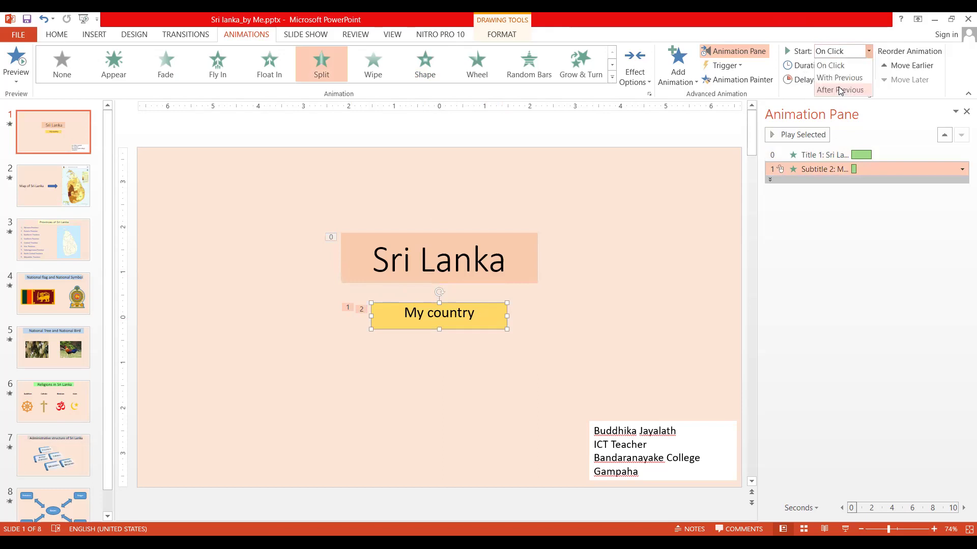
click(840, 91)
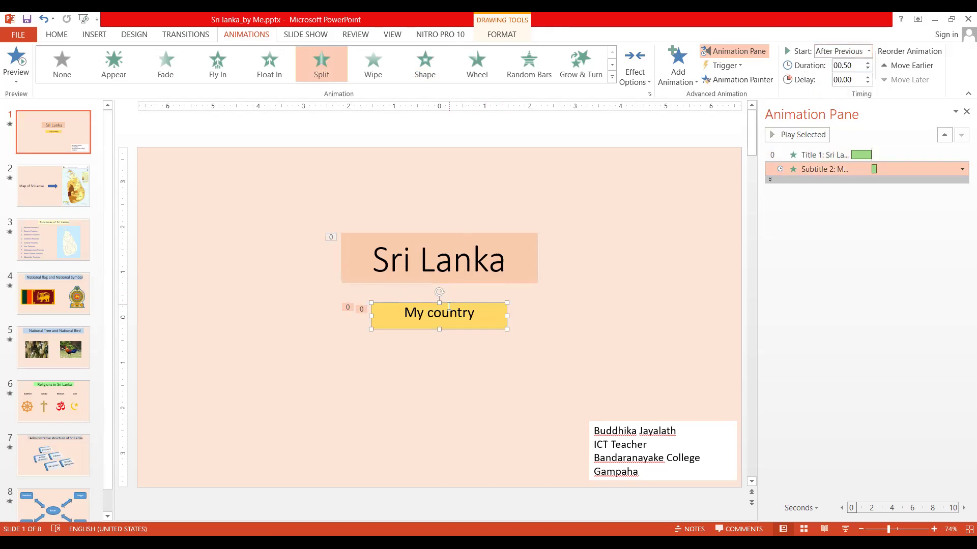
click(824, 530)
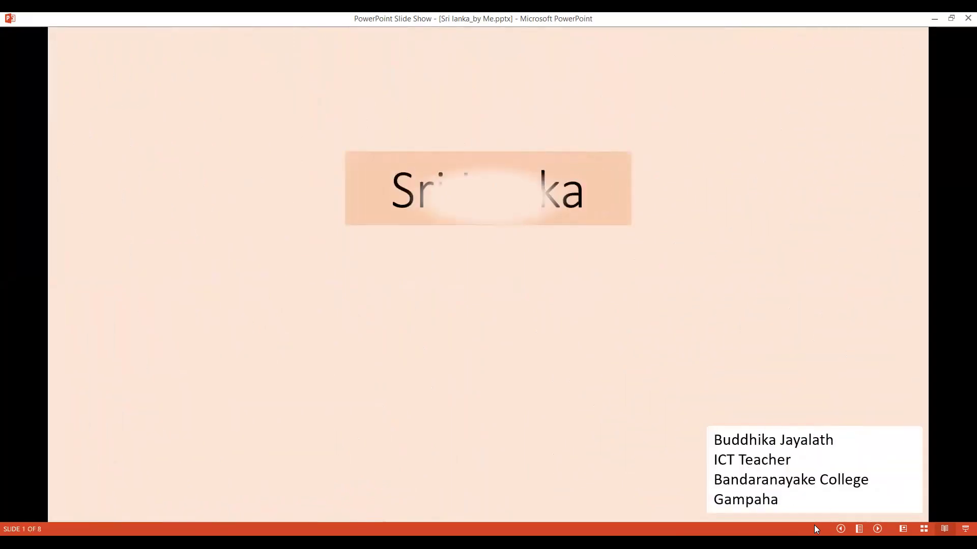
Step: Exit the show, select the Title 1 animation entry, and replay the slide in Reading View
key(Escape)
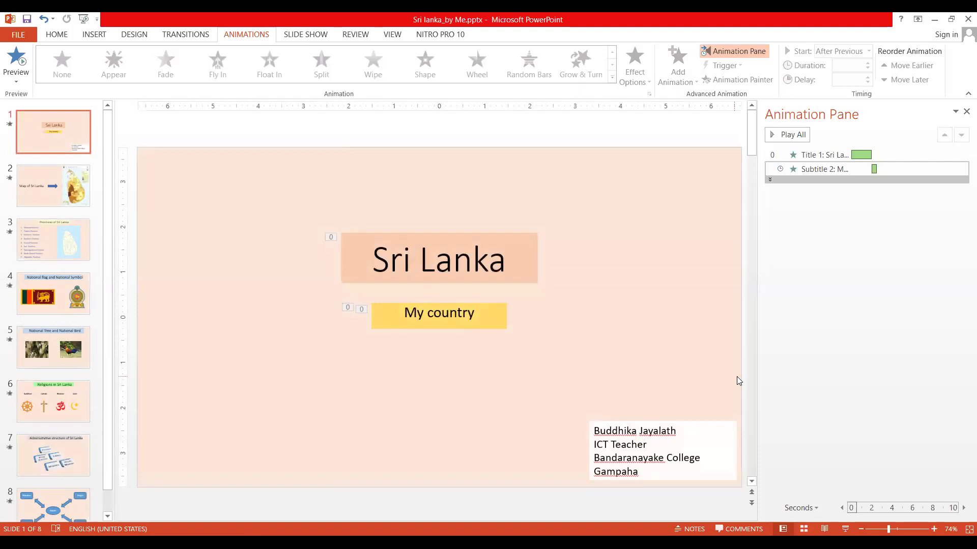
click(783, 155)
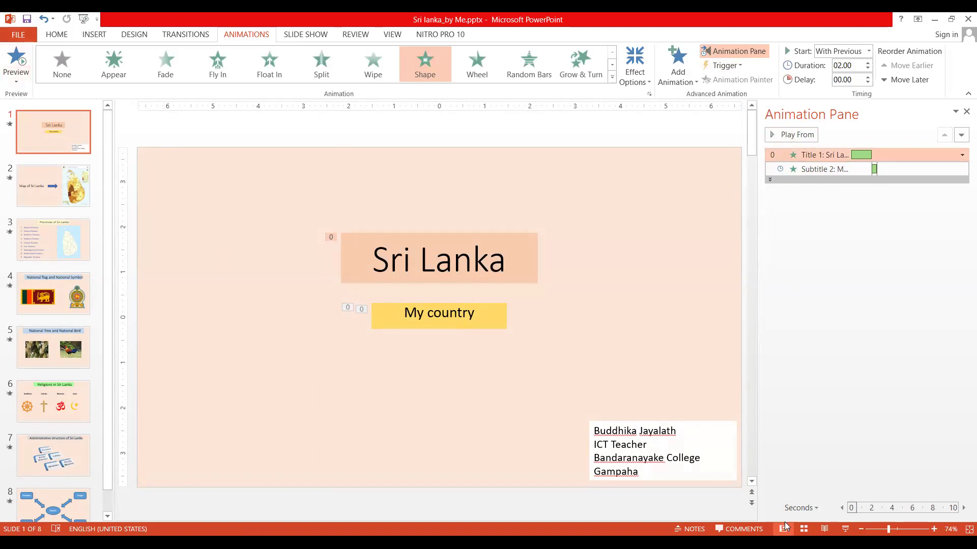
click(824, 529)
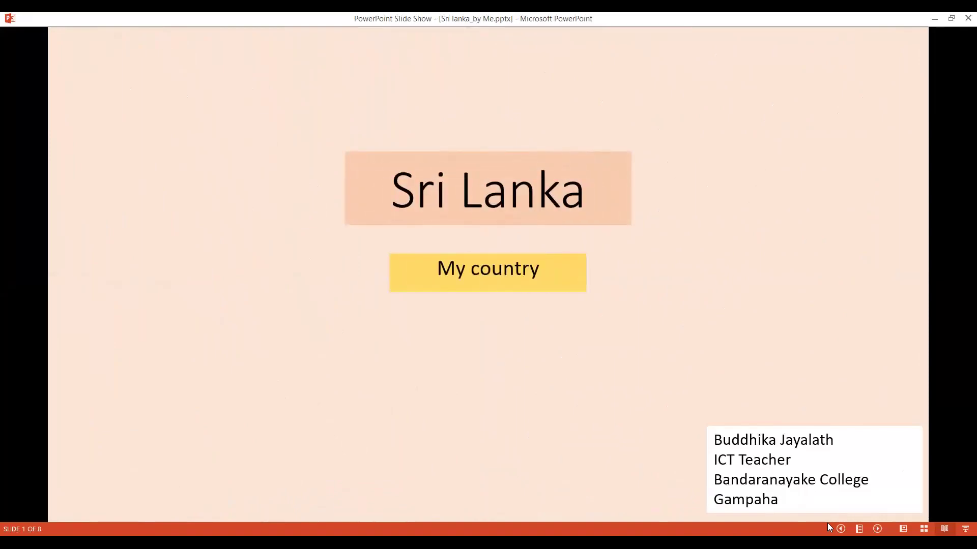
key(Escape)
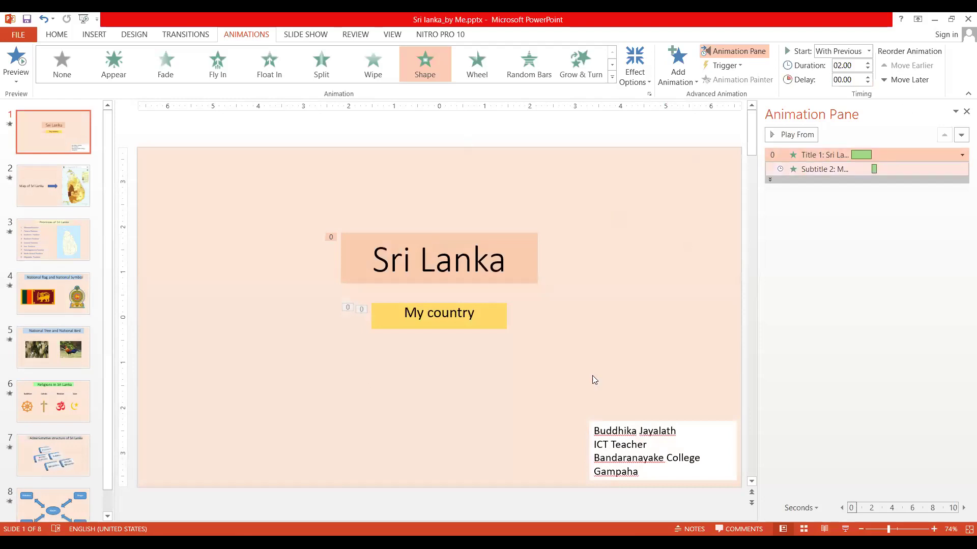
Step: Change the My country subtitle's Start to With Previous and test it in Reading View
click(488, 311)
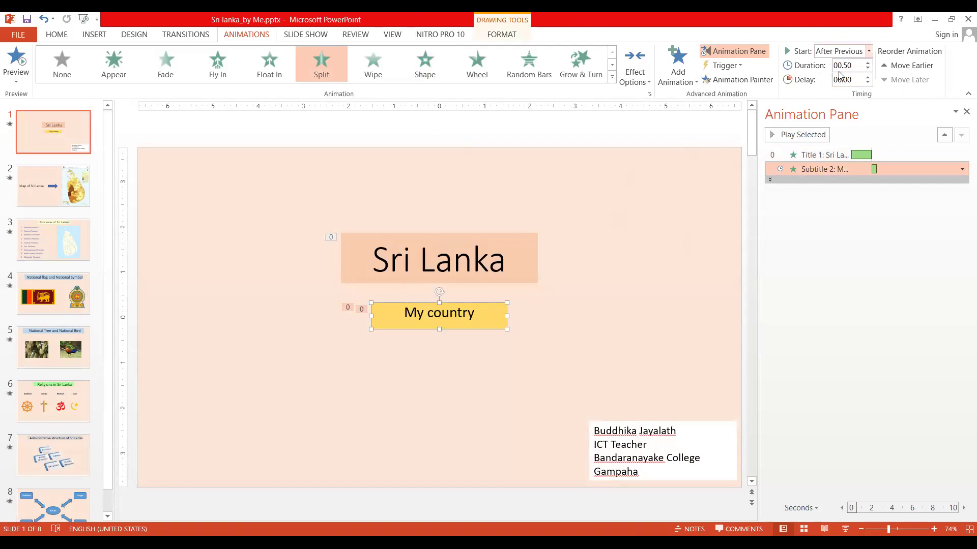
click(868, 51)
click(832, 78)
click(825, 530)
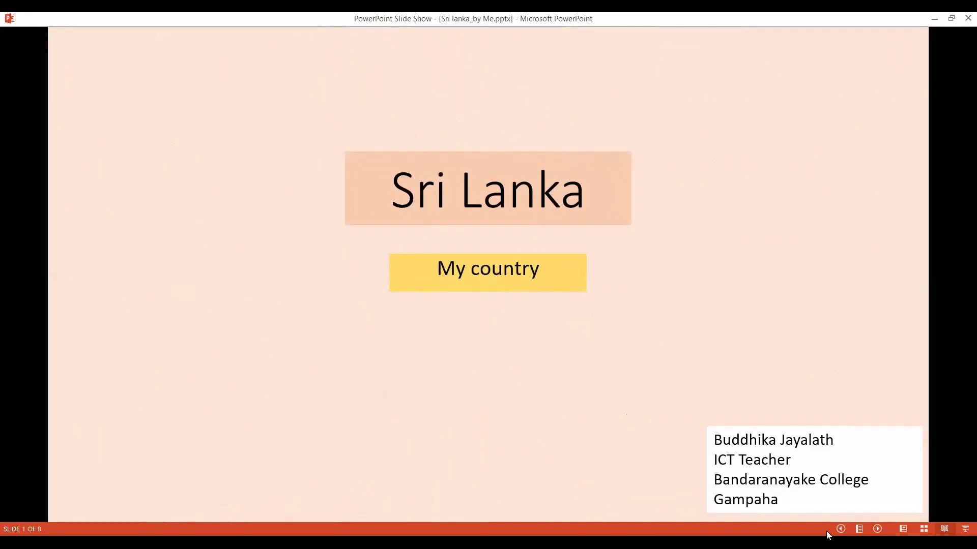
key(Escape)
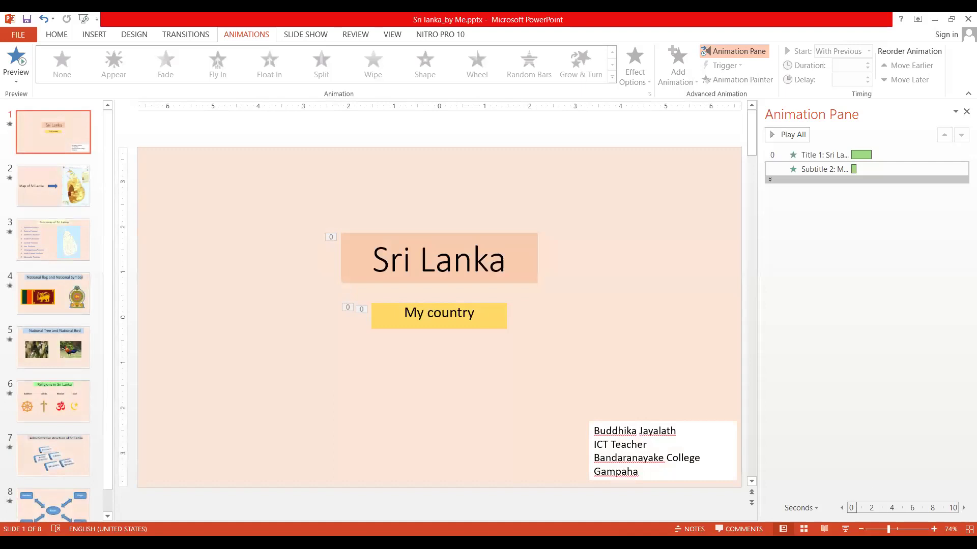
Step: Drag the subtitle's Animation Pane timing bar to lengthen its Split to match the title, then preview
click(524, 253)
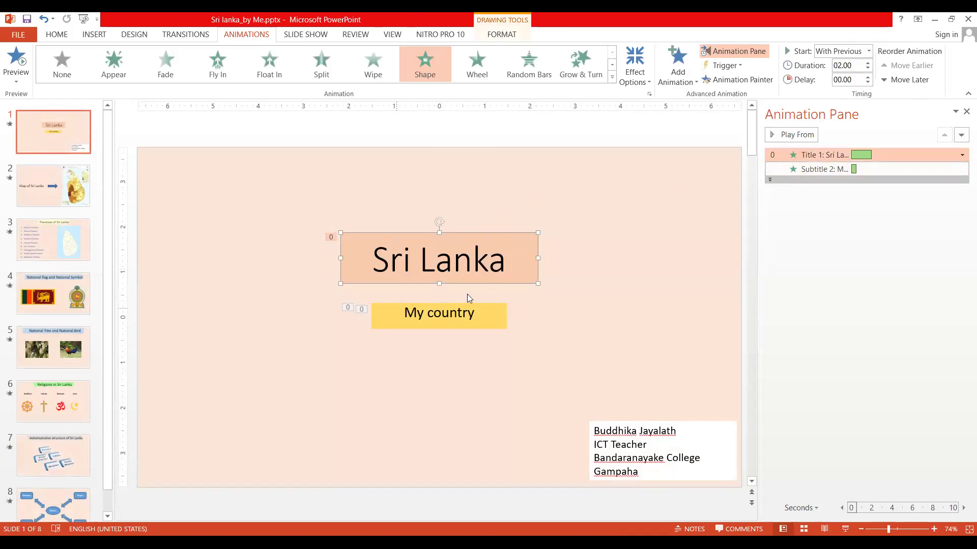
click(488, 307)
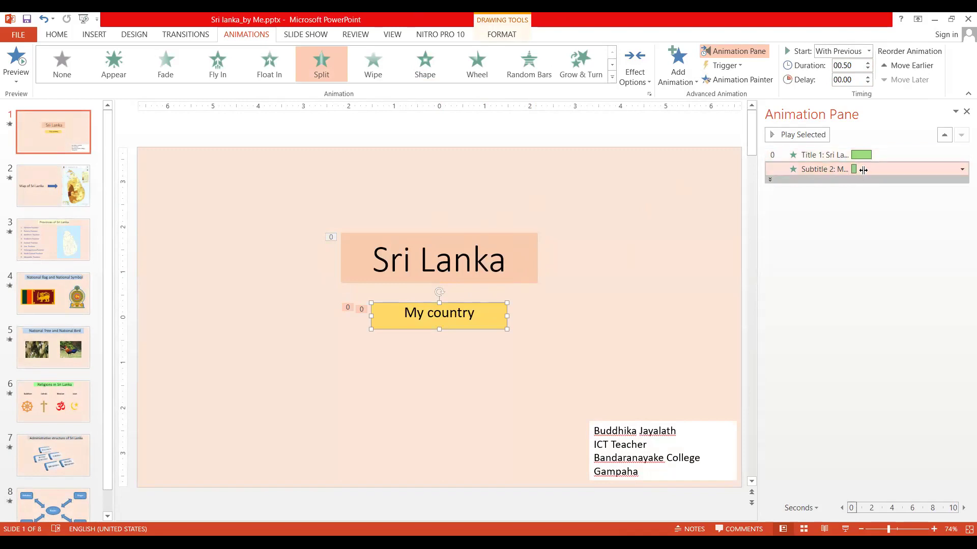
drag(869, 170, 871, 170)
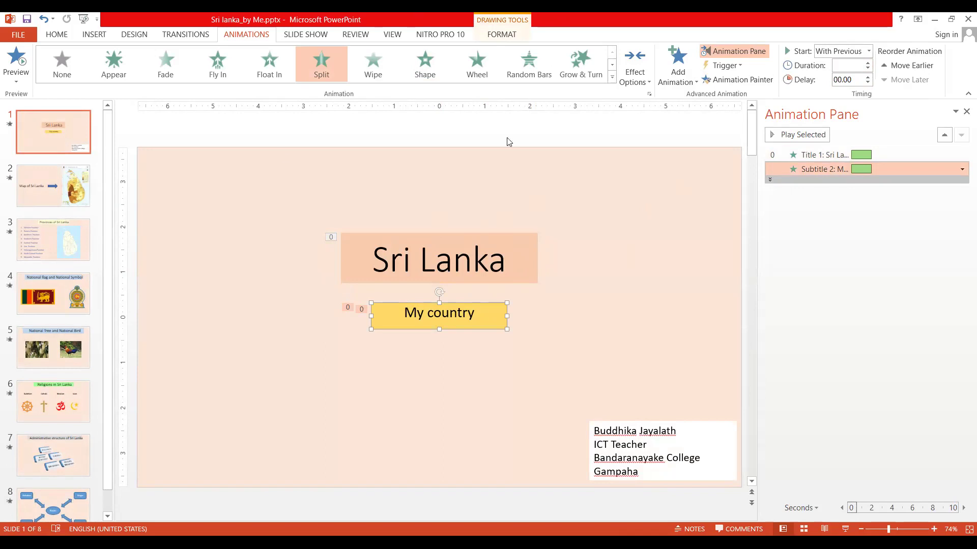
click(825, 529)
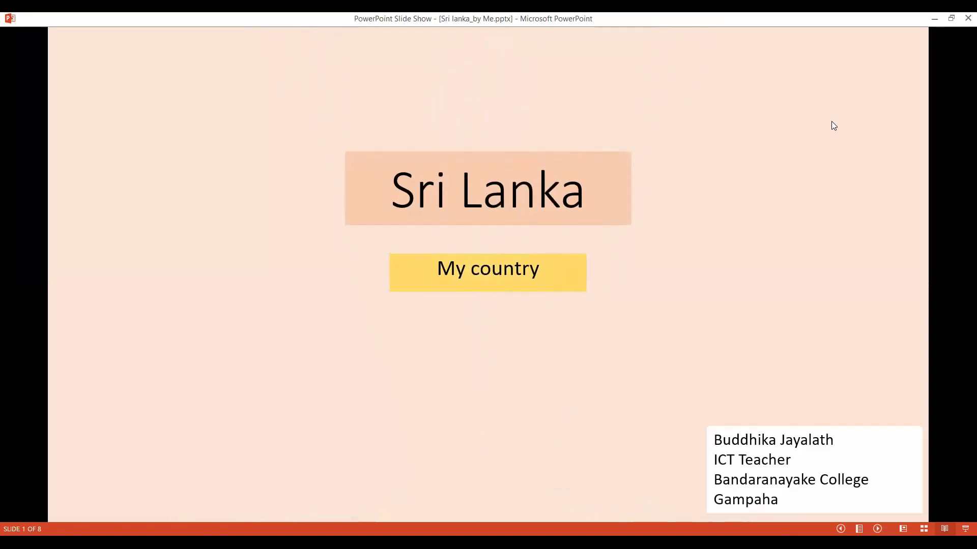
click(762, 94)
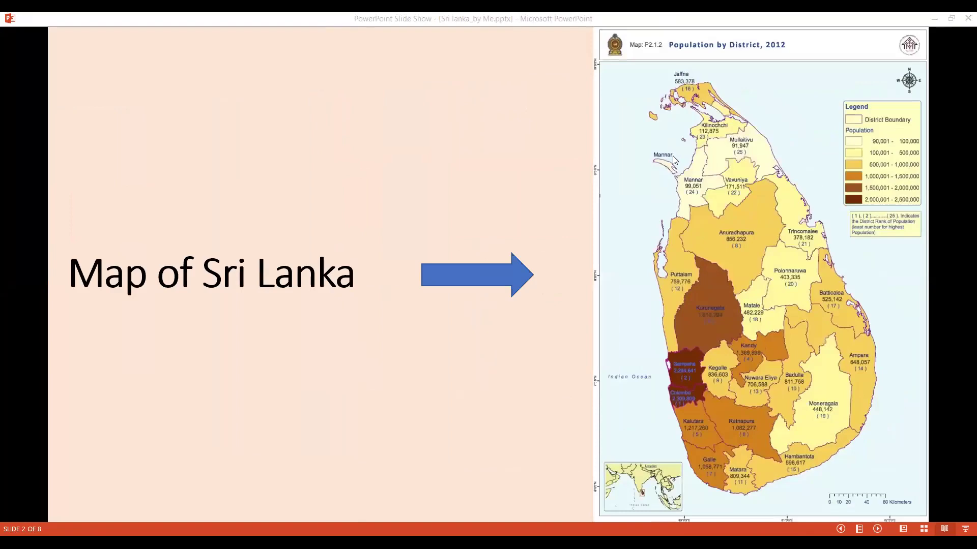
key(Escape)
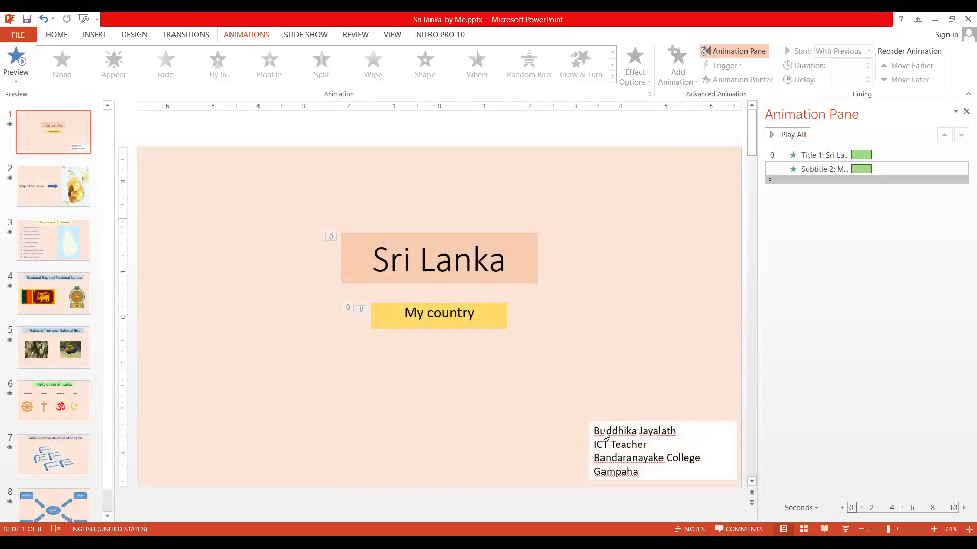
click(823, 529)
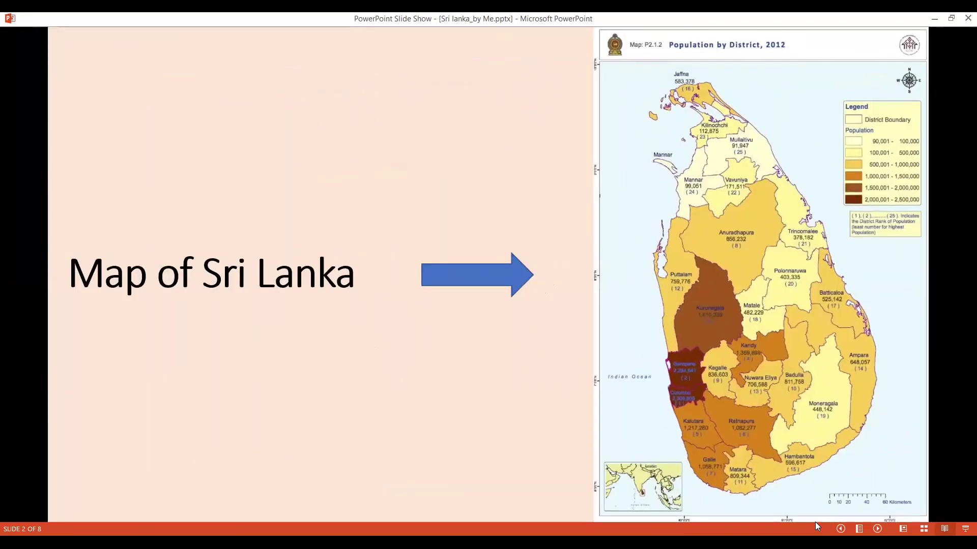
key(Escape)
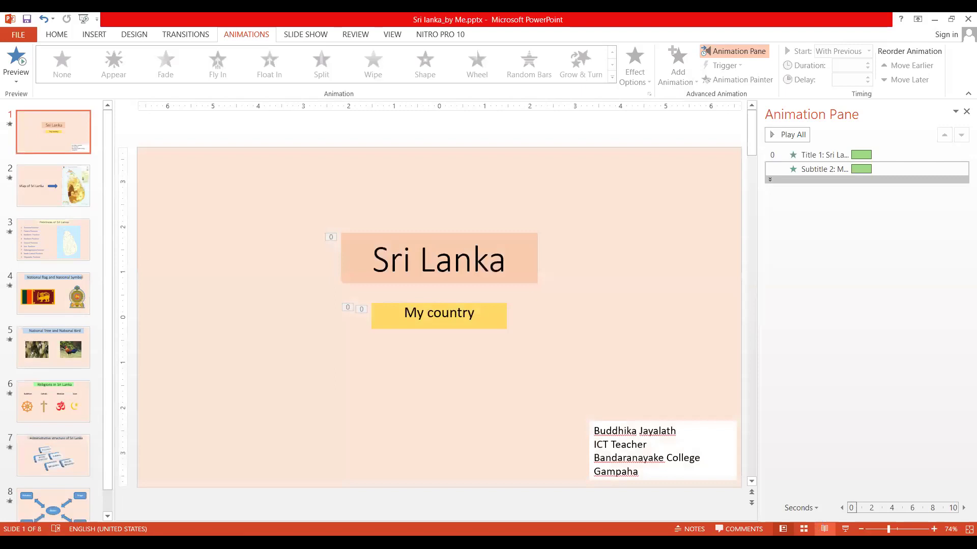
click(522, 259)
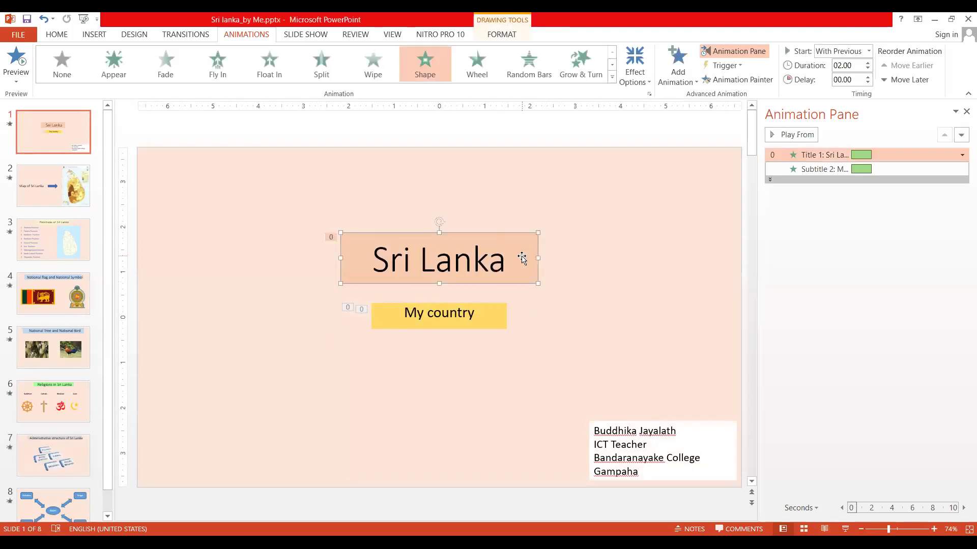
click(868, 51)
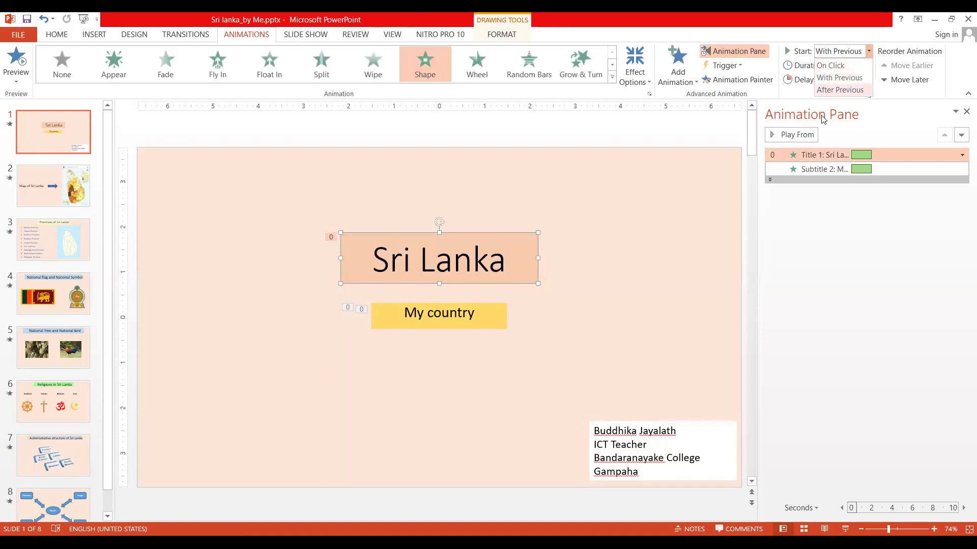
click(819, 214)
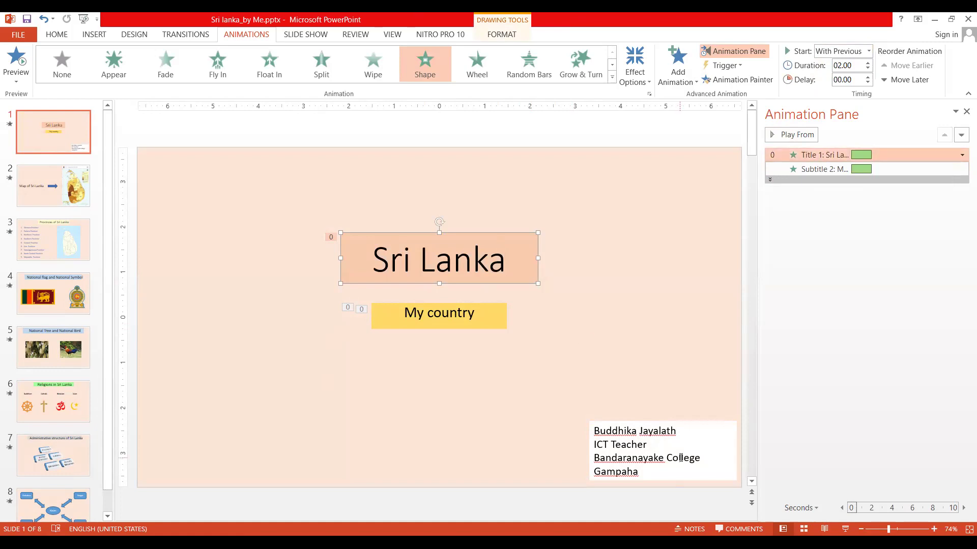
click(696, 421)
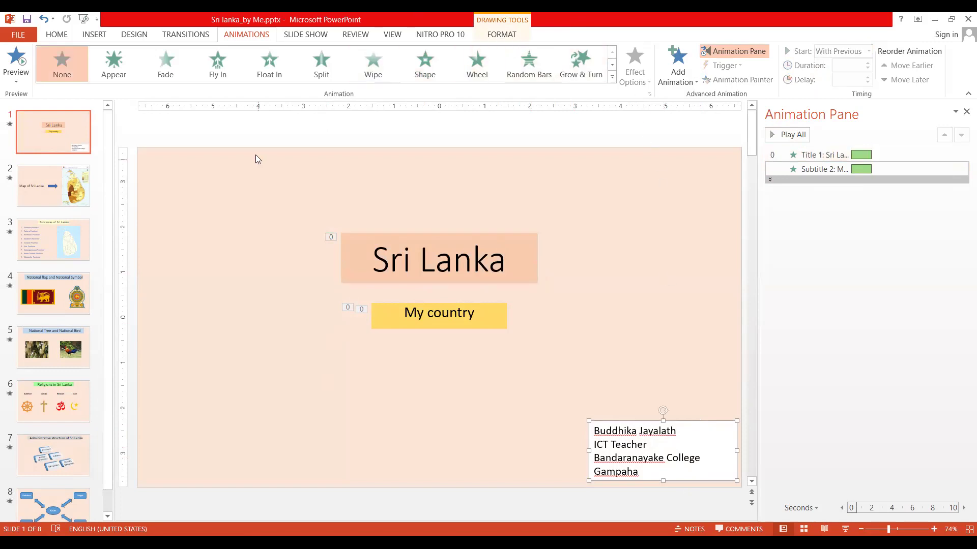
Step: Give the author text box a Fly In entrance starting After Previous
click(219, 72)
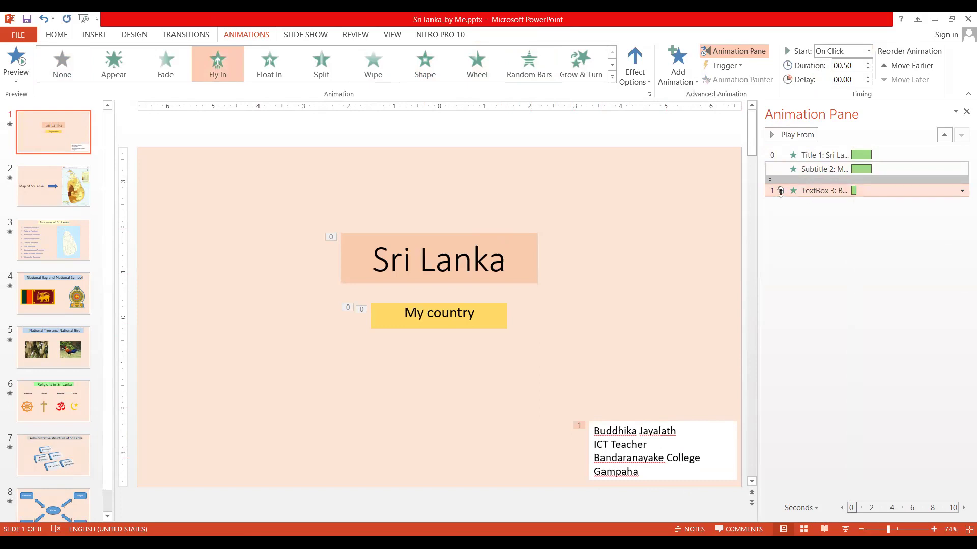
right_click(780, 193)
click(782, 195)
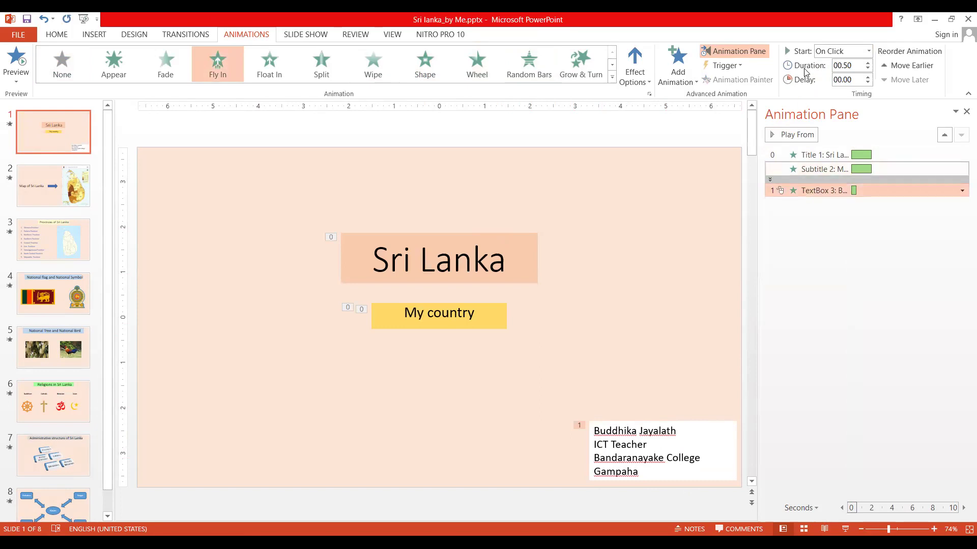
click(867, 52)
click(844, 89)
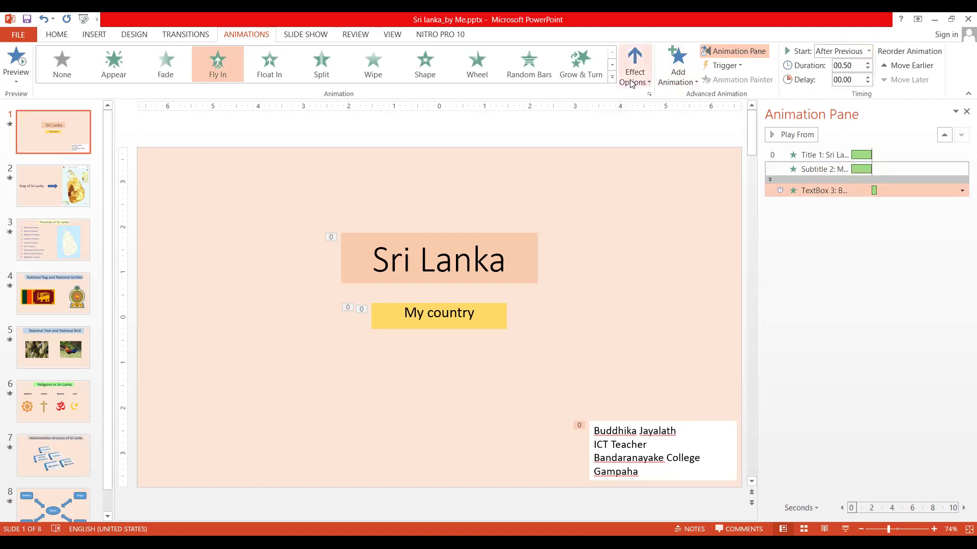
Step: Set the Fly In direction to From Left and preview the slide in Reading View
click(646, 83)
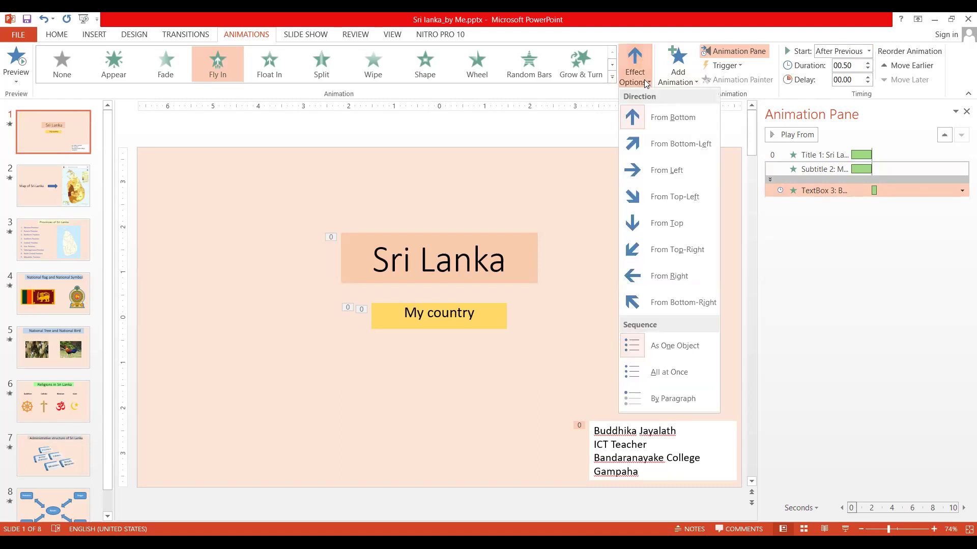
click(644, 171)
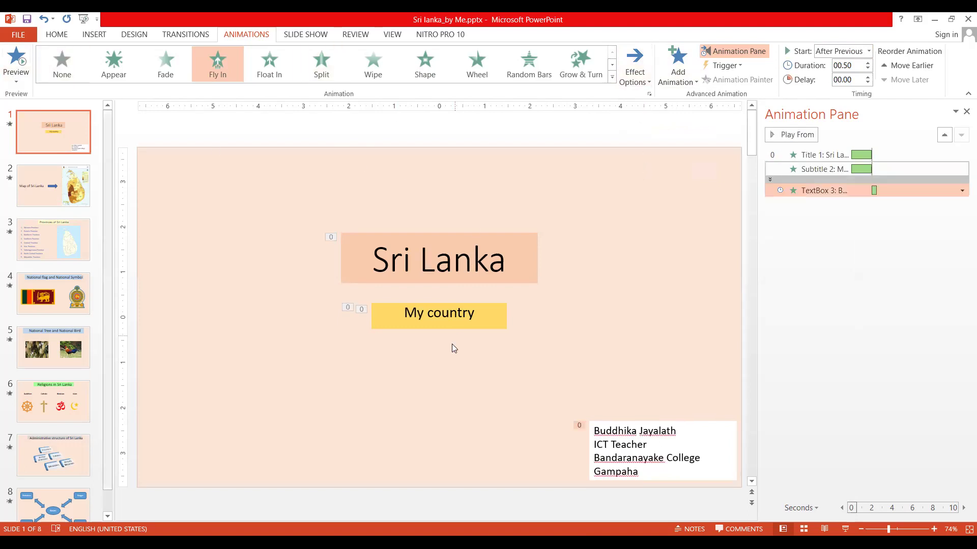
click(826, 530)
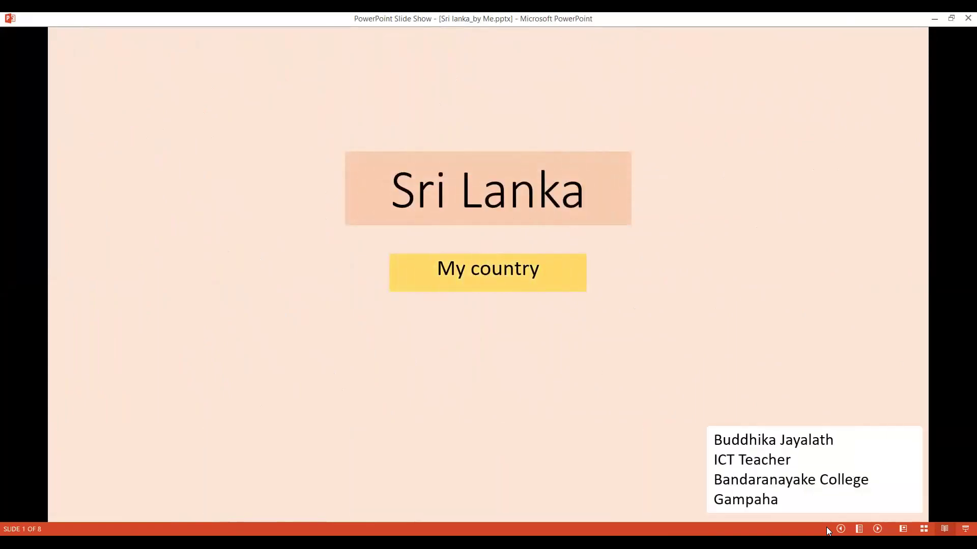
key(Escape)
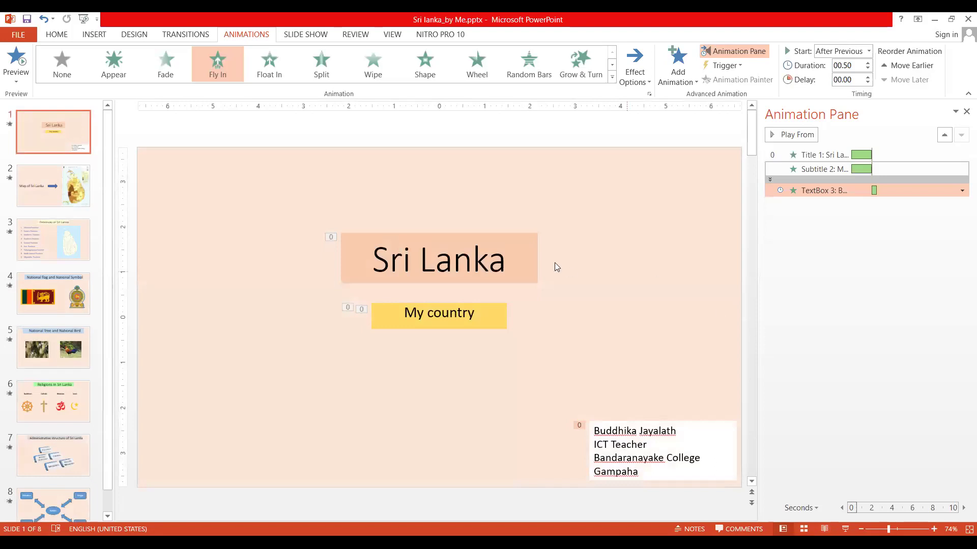
Step: Set the Sri Lanka title and My country subtitle animations to start After Previous
click(516, 235)
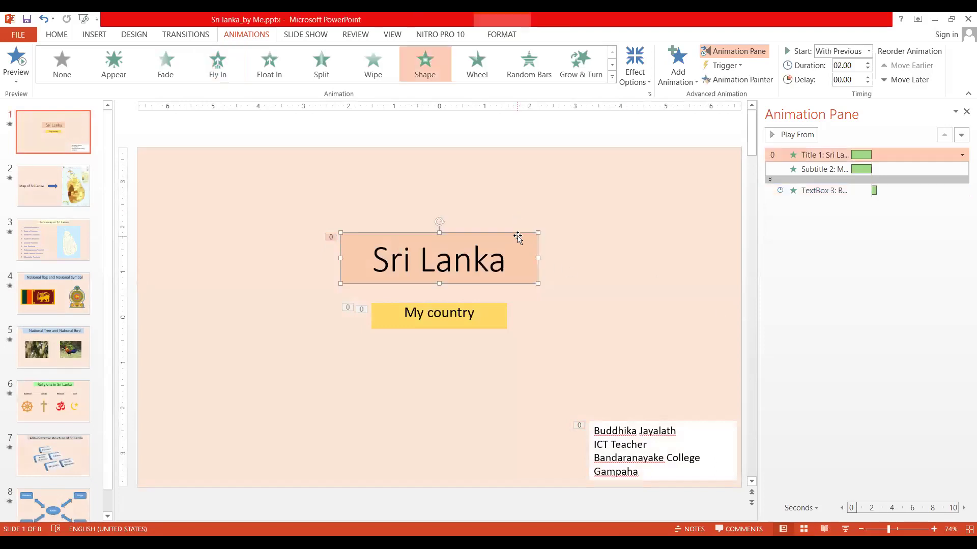
click(869, 51)
click(830, 91)
click(497, 307)
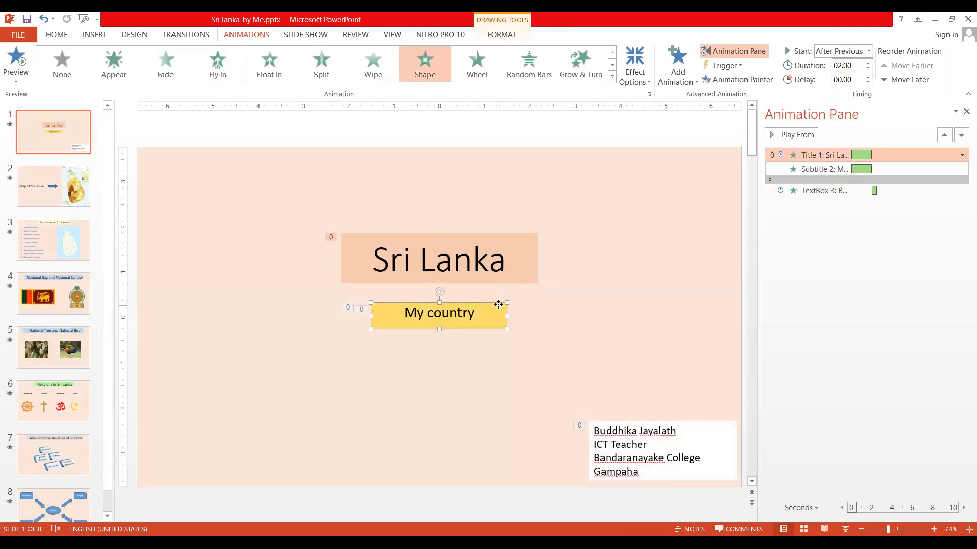
click(869, 53)
click(846, 90)
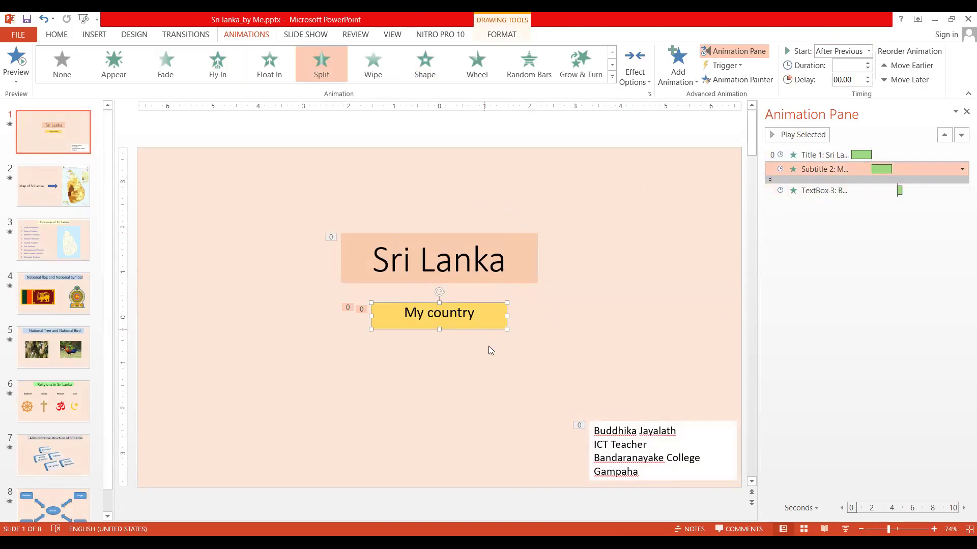
Step: Raise the author box's Fly In duration to 03.00 seconds, then start the slide show
click(703, 441)
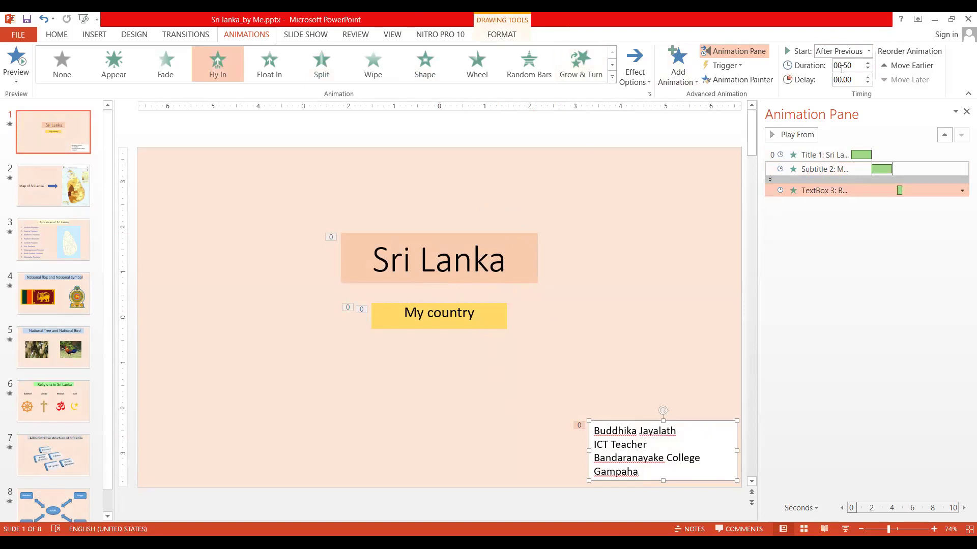
click(868, 63)
click(867, 62)
click(867, 62)
click(867, 62)
click(867, 62)
click(868, 63)
click(867, 62)
click(867, 62)
click(868, 62)
click(868, 63)
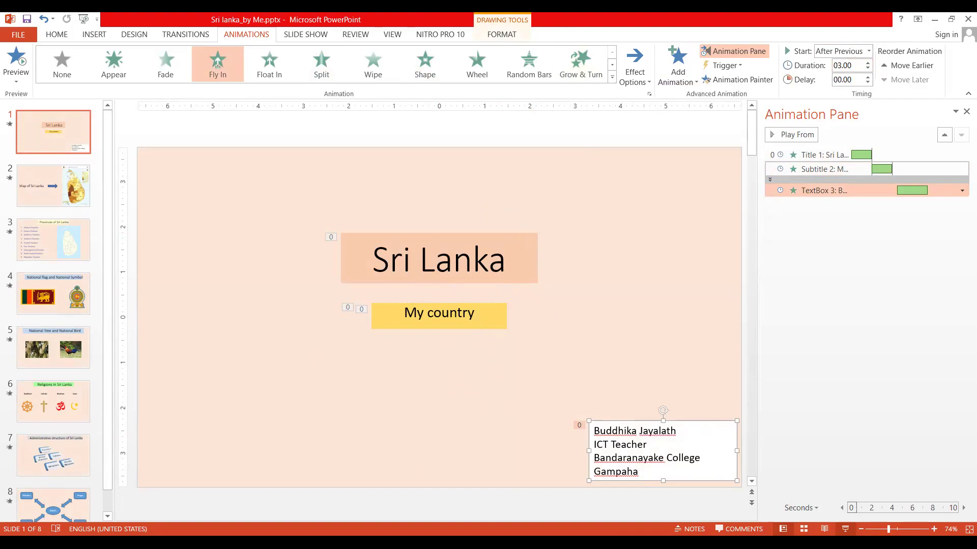
click(845, 528)
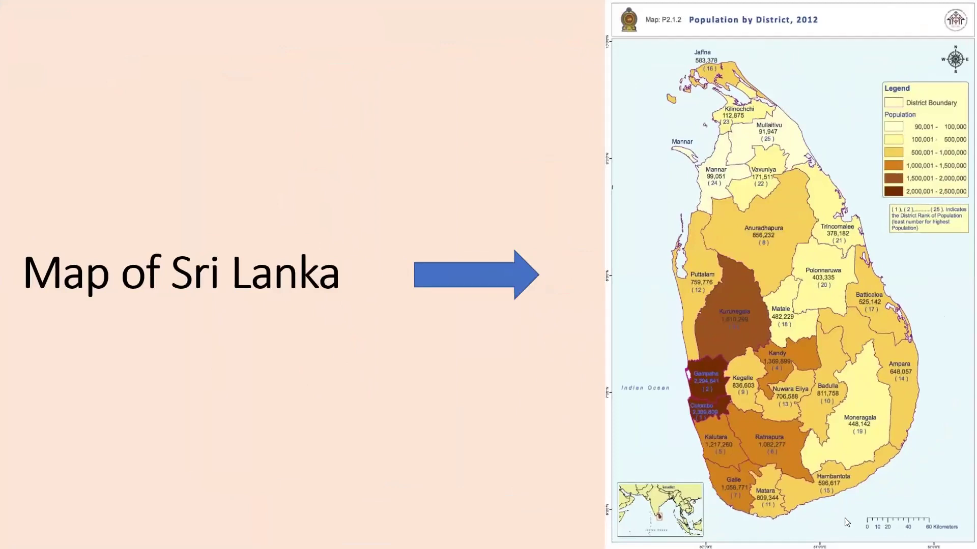
Step: End the slide show with Esc, then launch it again from the status bar
key(Escape)
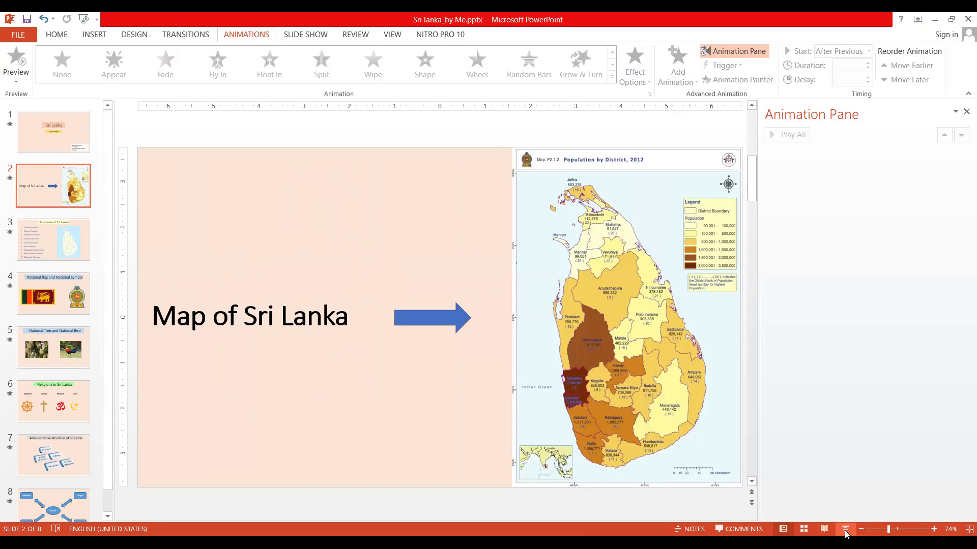
click(845, 530)
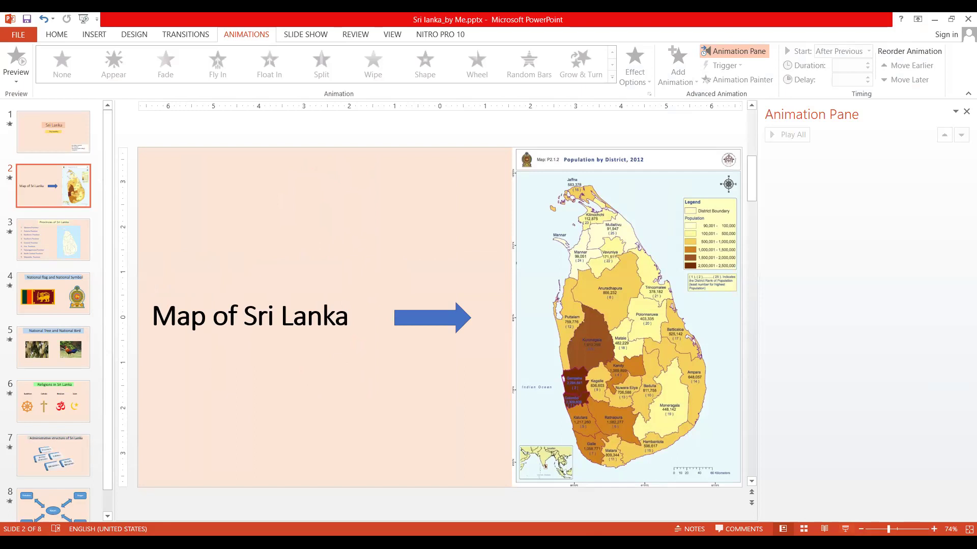